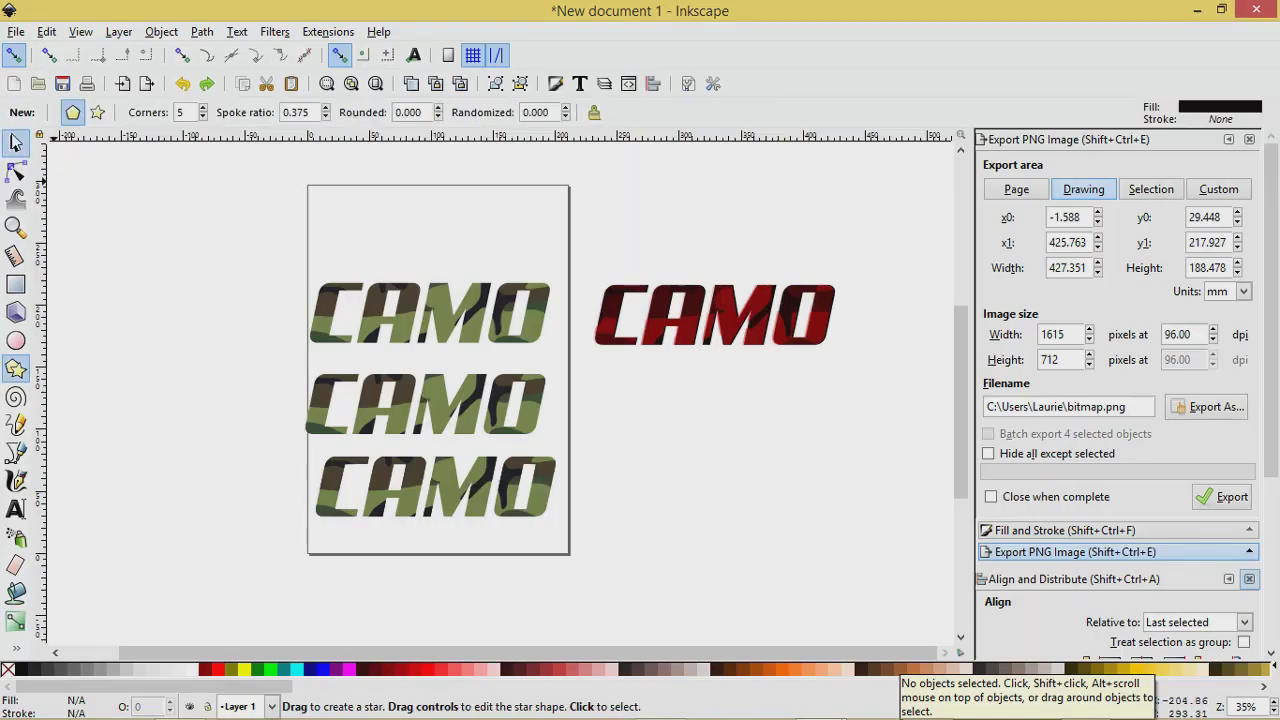
Choose the Selector tool.
left_click(15, 143)
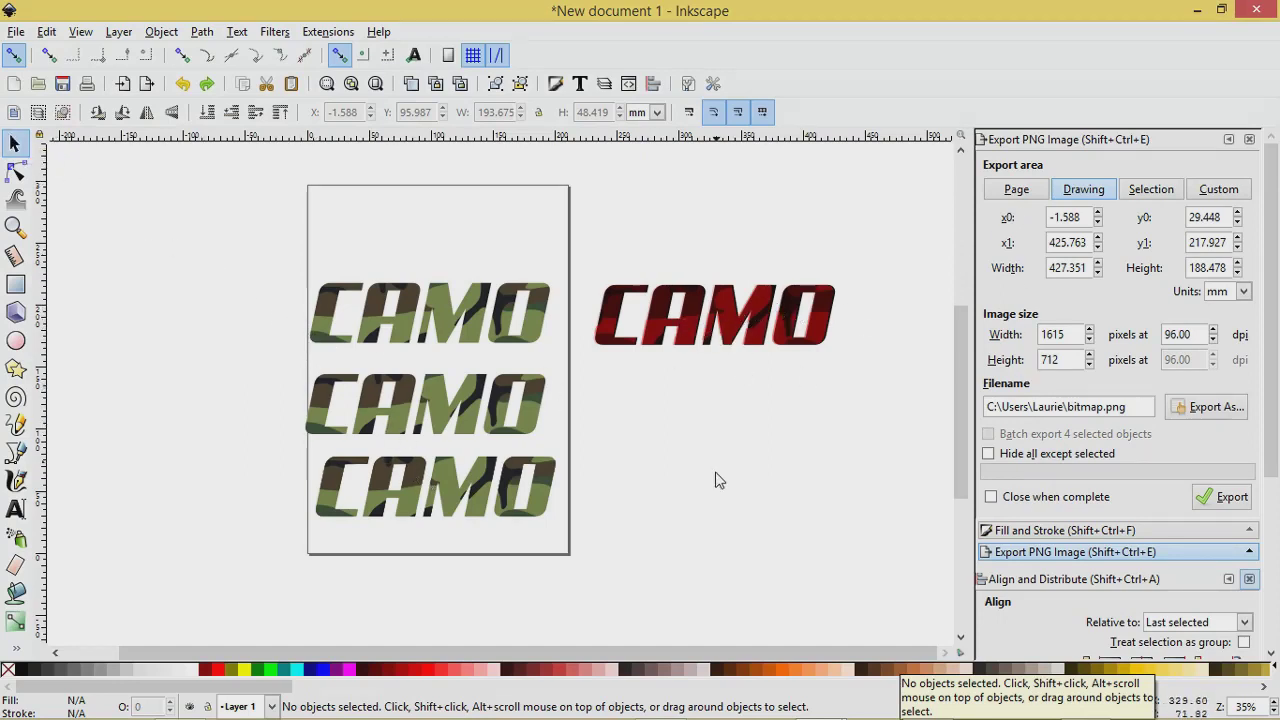
Bring up the second Inkscape window holding the blank page.
mouse_move(742, 712)
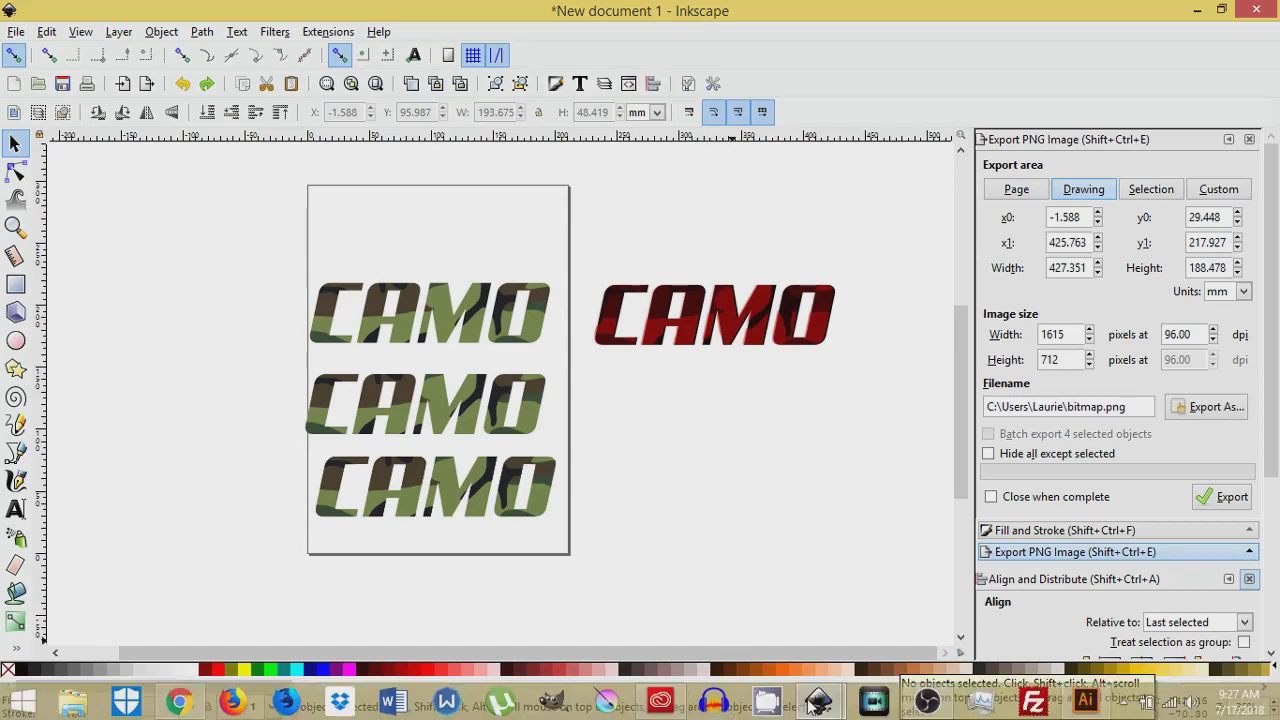
mouse_move(818, 706)
left_click(910, 618)
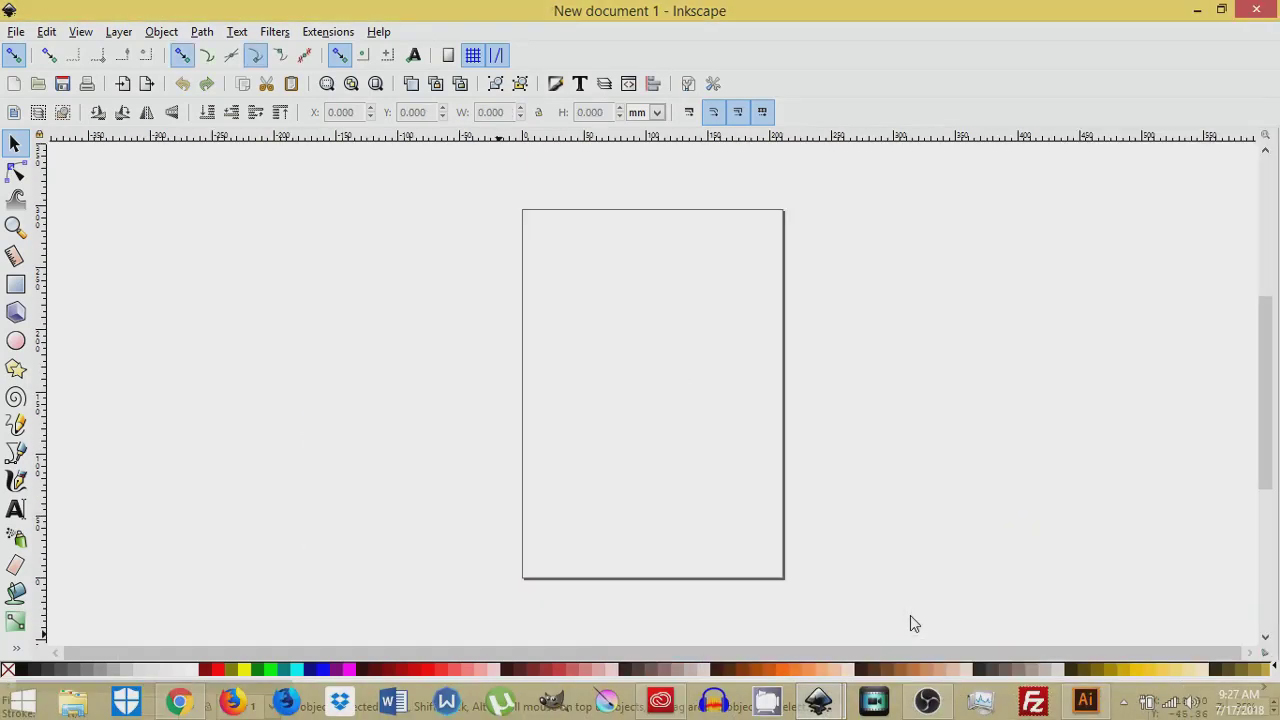
In Document Properties, hide the page border and set display units to px.
left_click(16, 33)
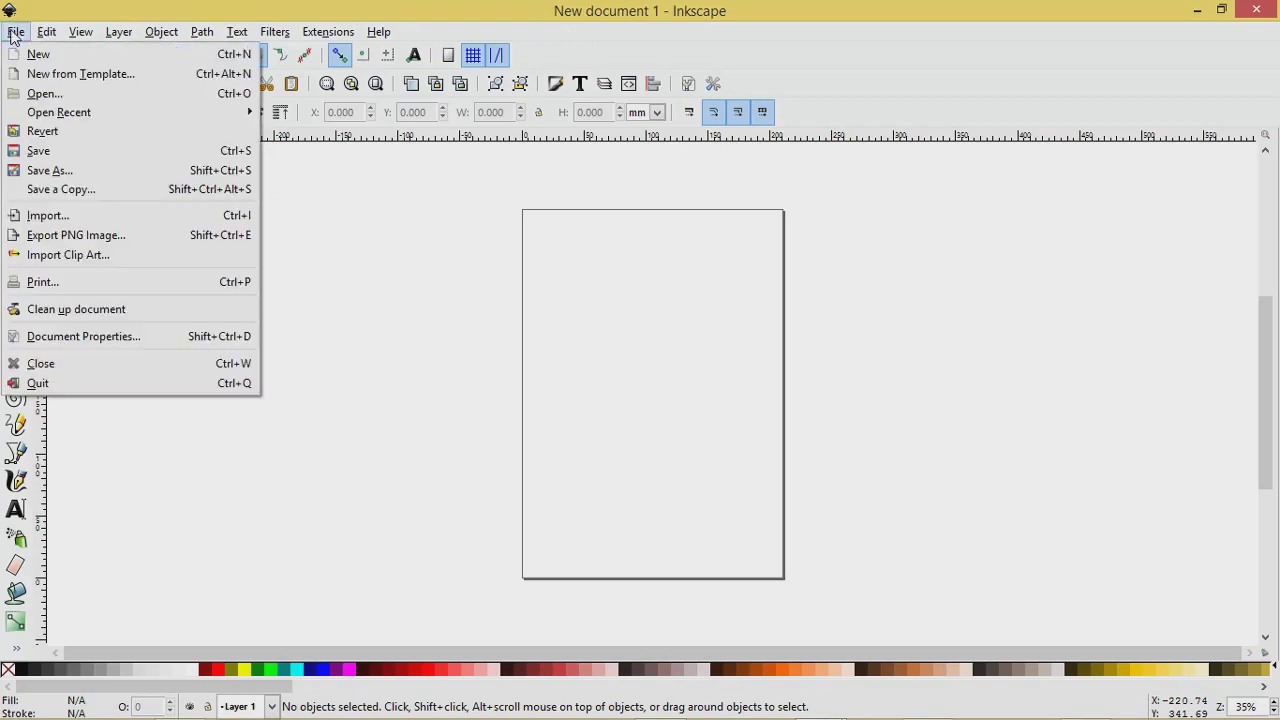
left_click(72, 338)
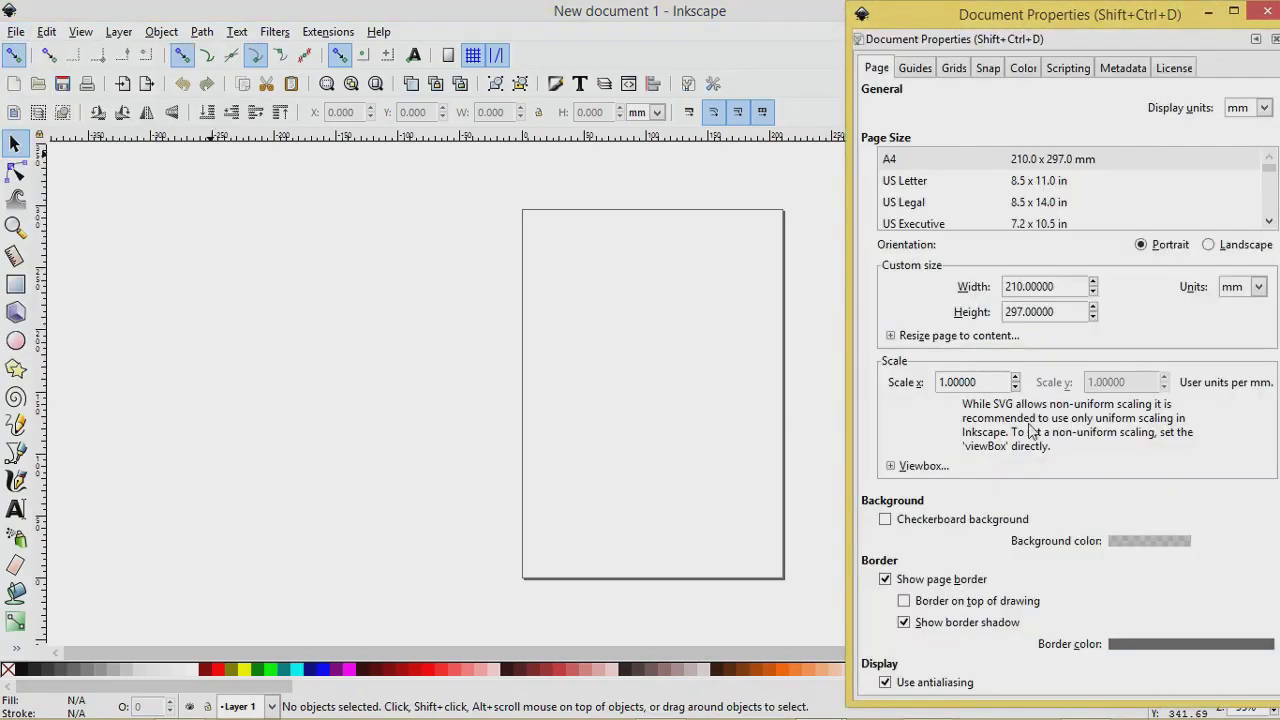
left_click(886, 577)
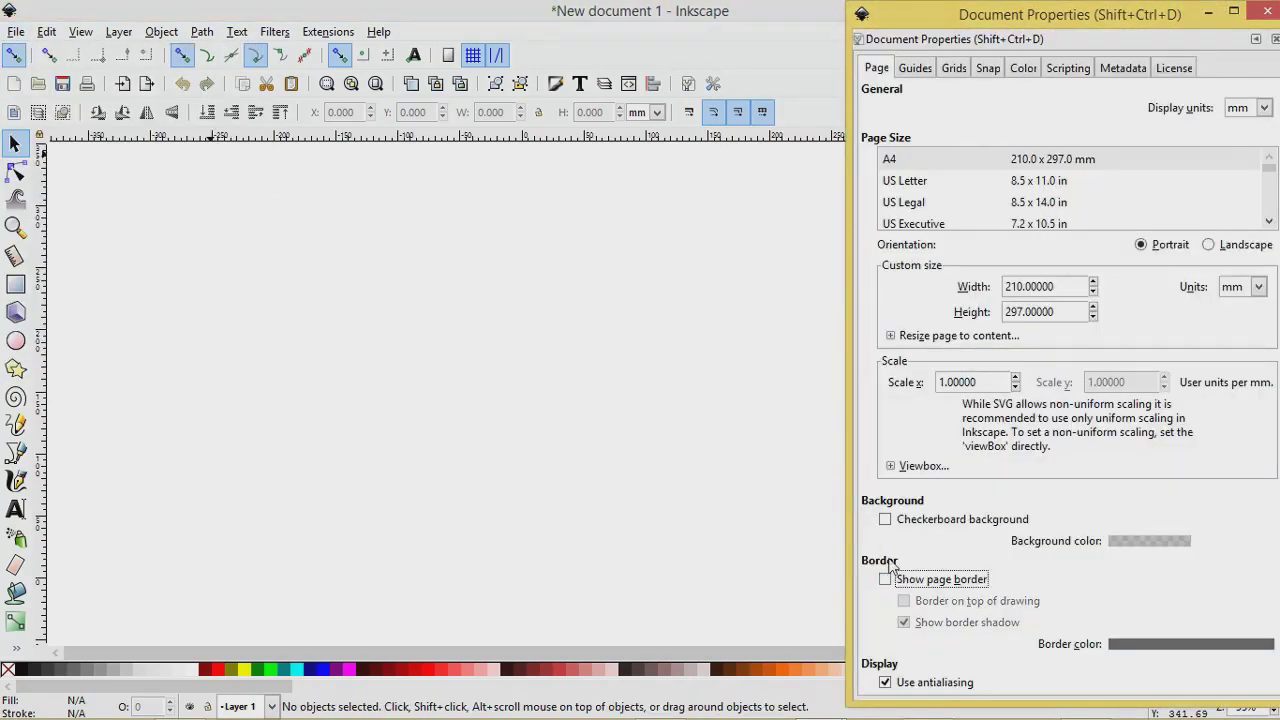
left_click(1264, 107)
left_click(1222, 240)
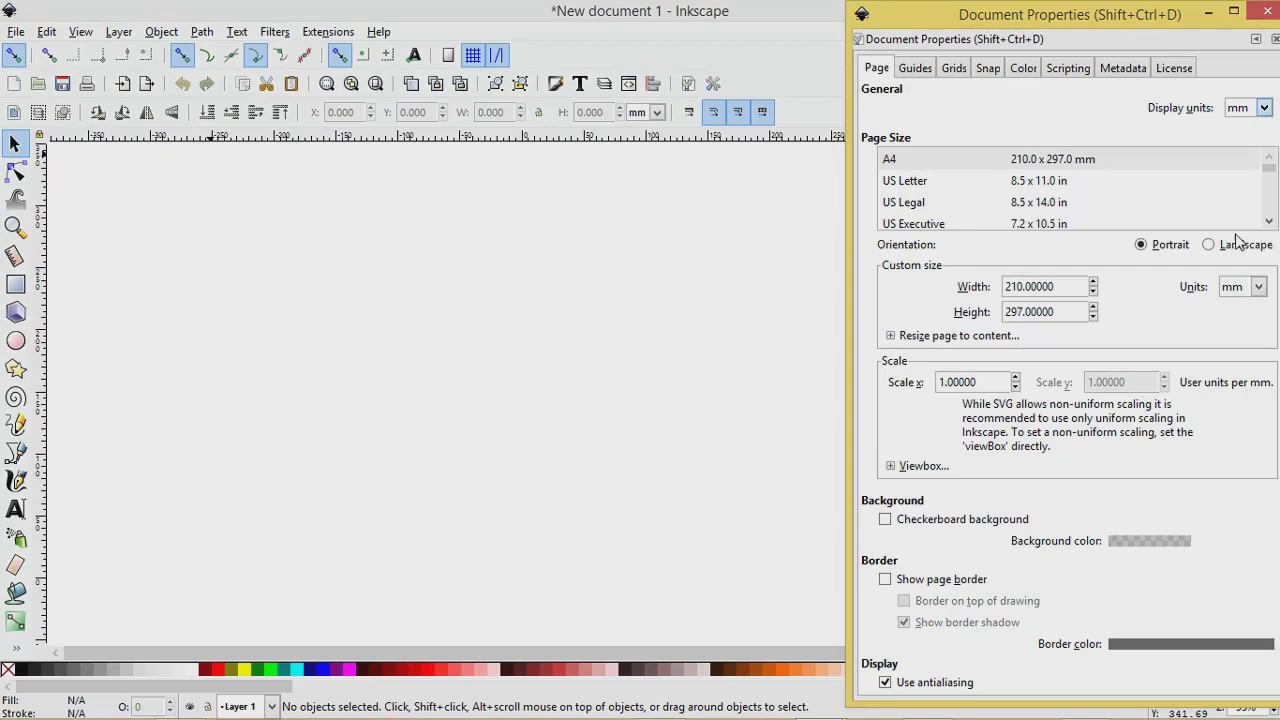
left_click(1267, 14)
Open the Align and Distribute and Fill and Stroke dialogs, then pick the Text tool.
left_click(653, 86)
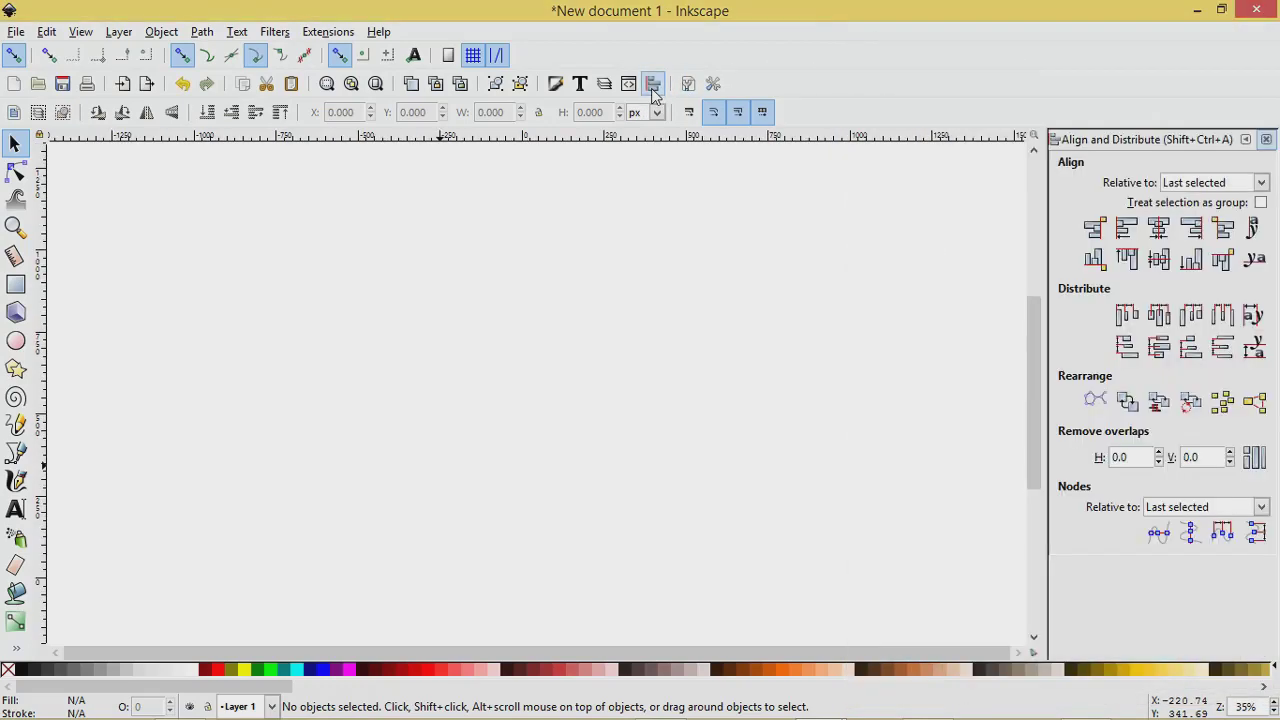
left_click(556, 85)
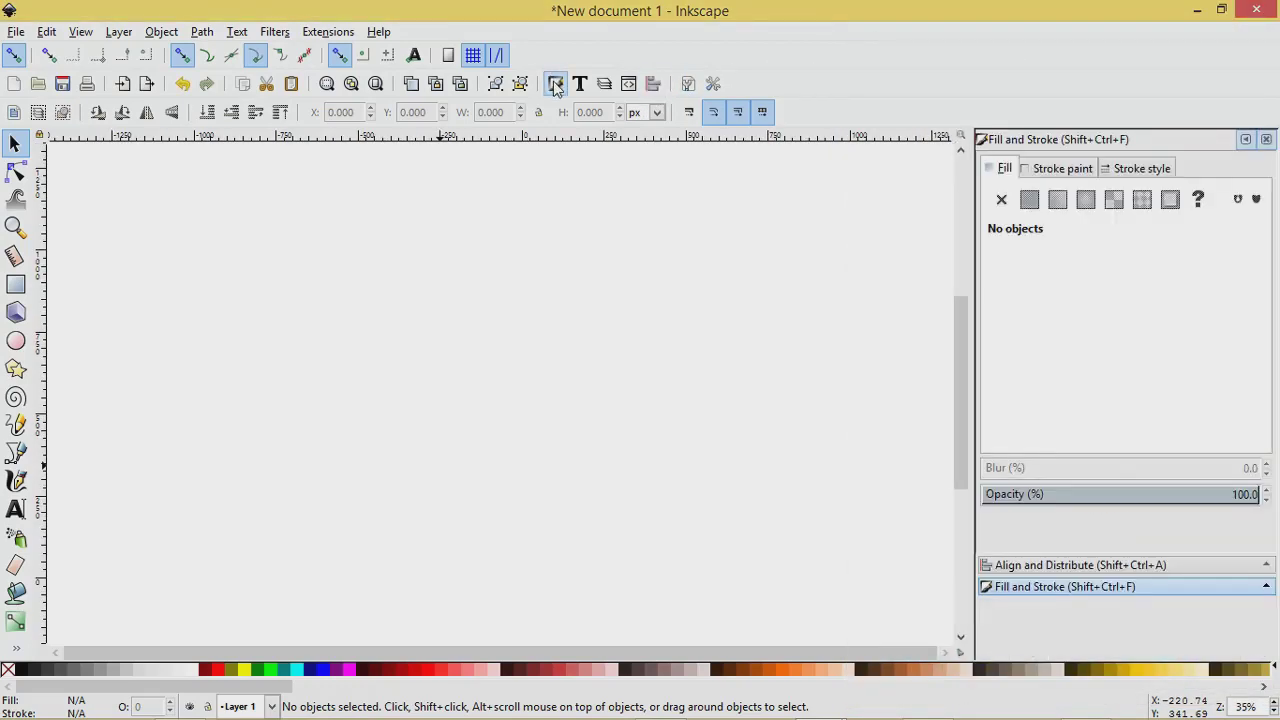
left_click(15, 510)
Type CAMO on the canvas, then scale it up and move it into place.
left_click(306, 334)
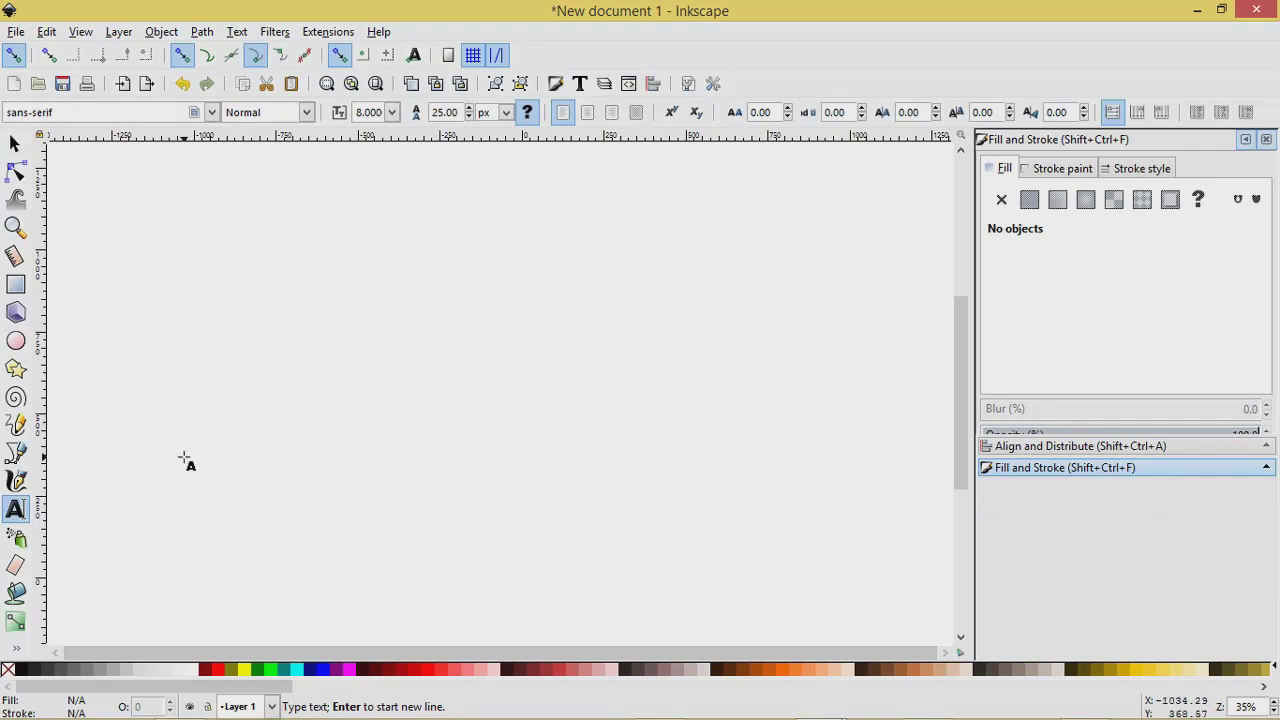
type("Hi")
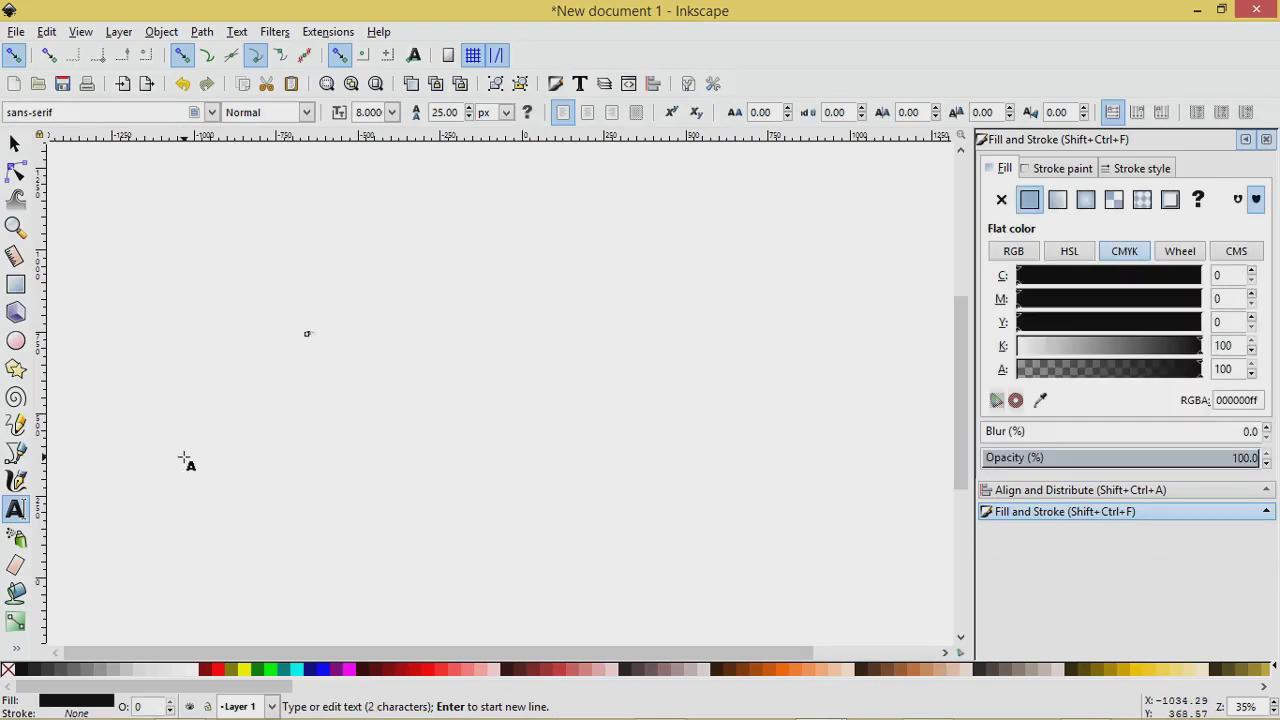
type("!!")
left_click(14, 143)
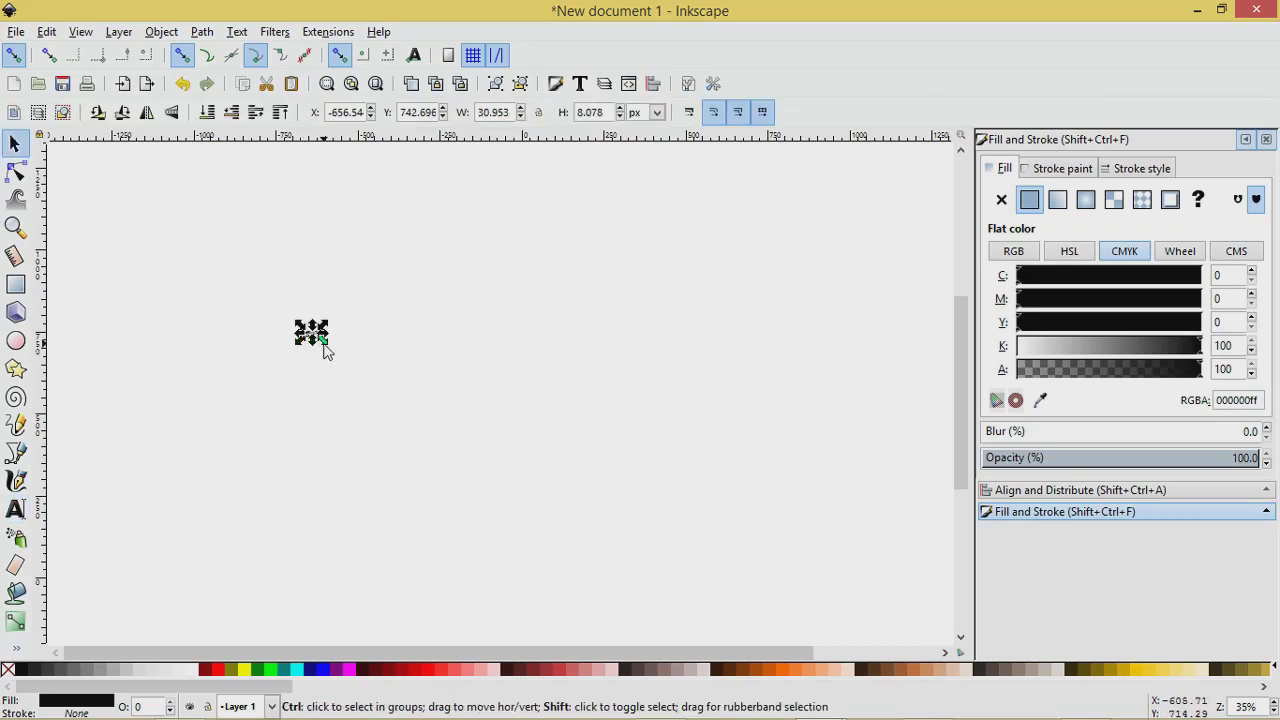
left_click_drag(325, 349, 466, 449)
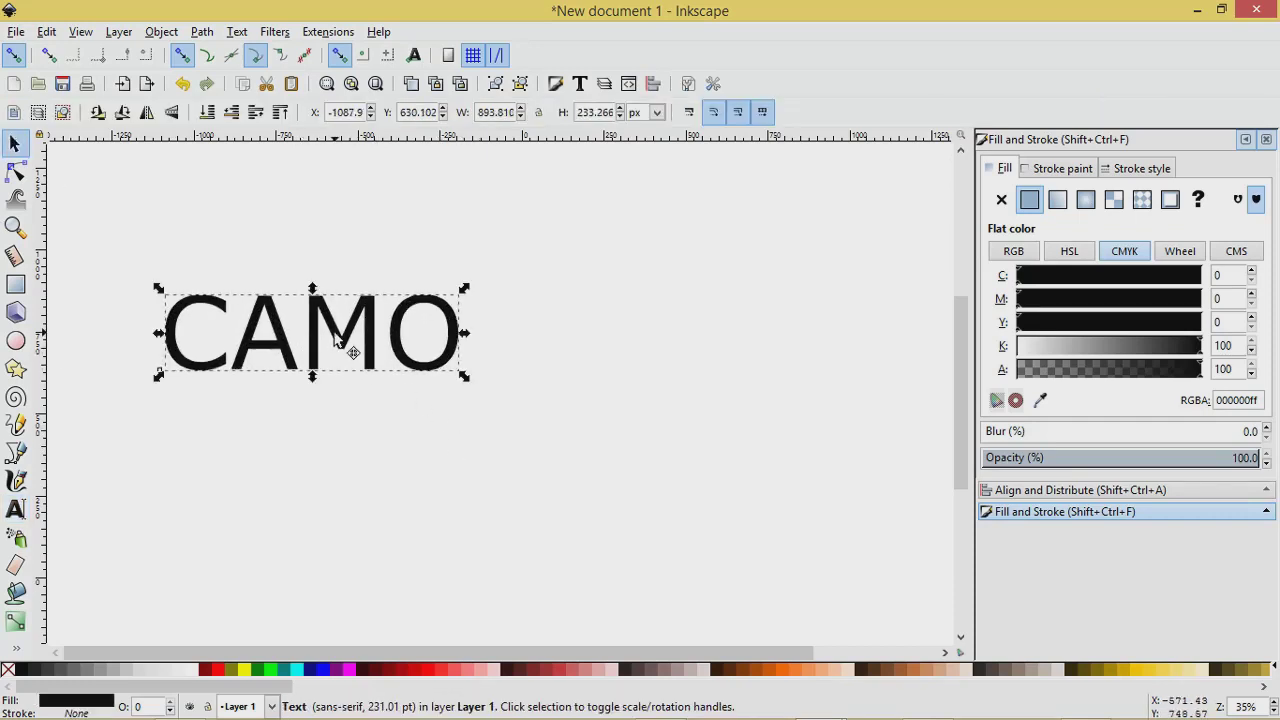
left_click_drag(336, 340, 490, 388)
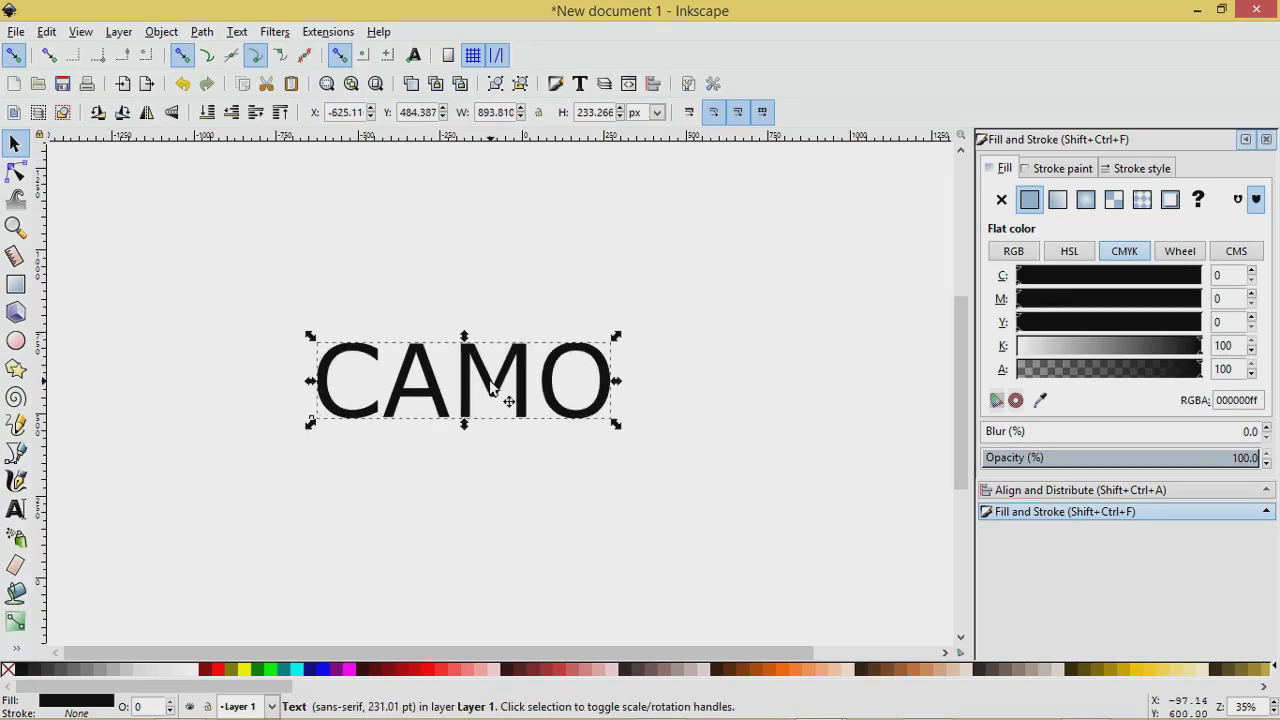
Apply the Aero font to the CAMO text and close the Text and Font dialog.
left_click(580, 86)
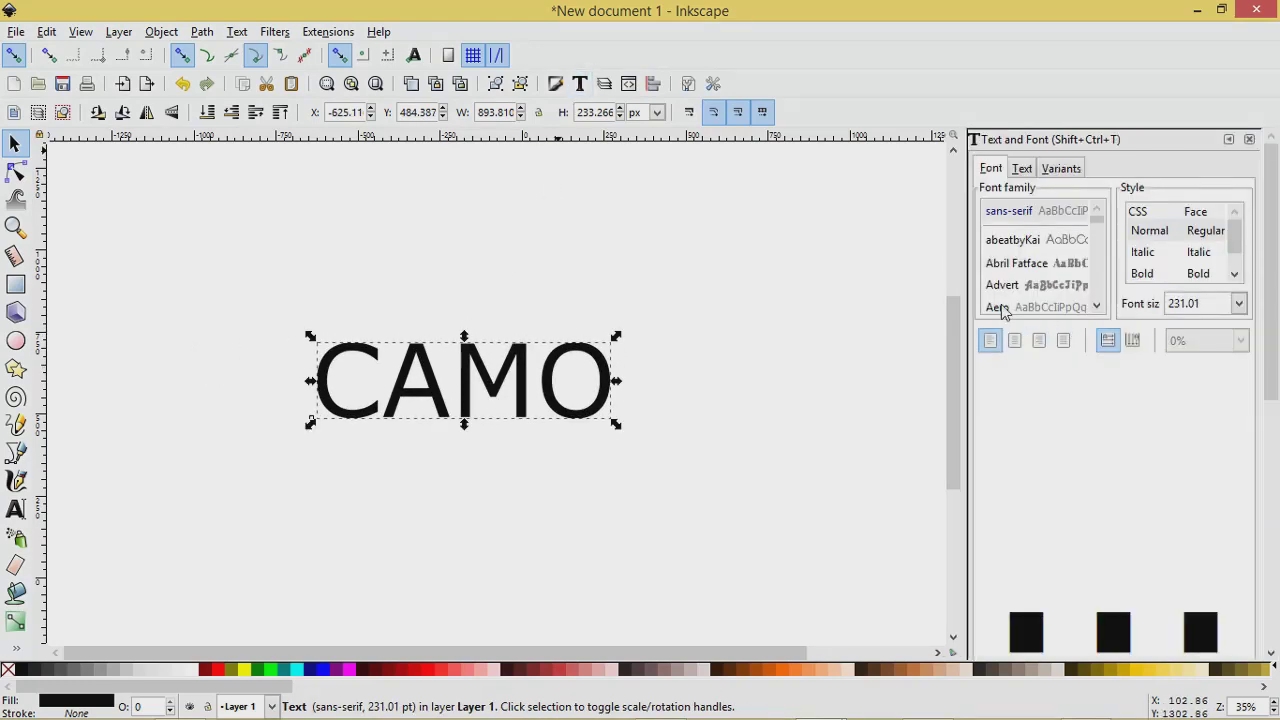
scroll(1210, 398, "down", 5)
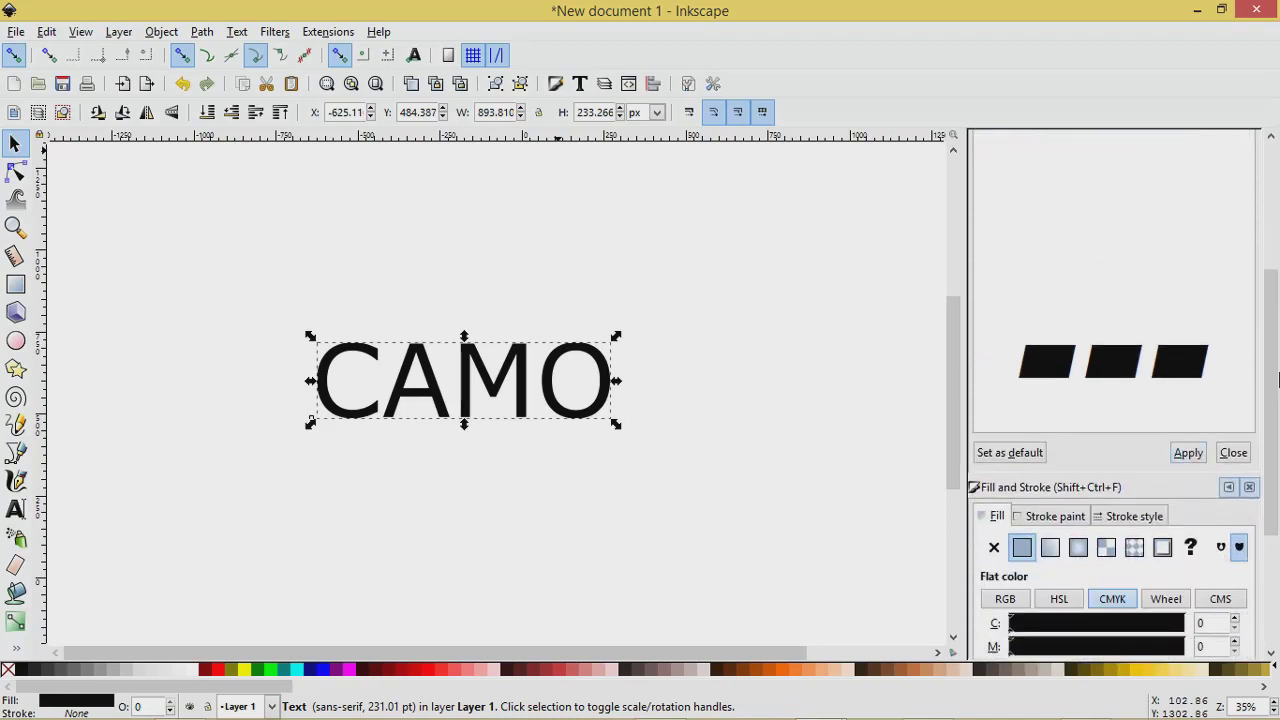
left_click(1272, 164)
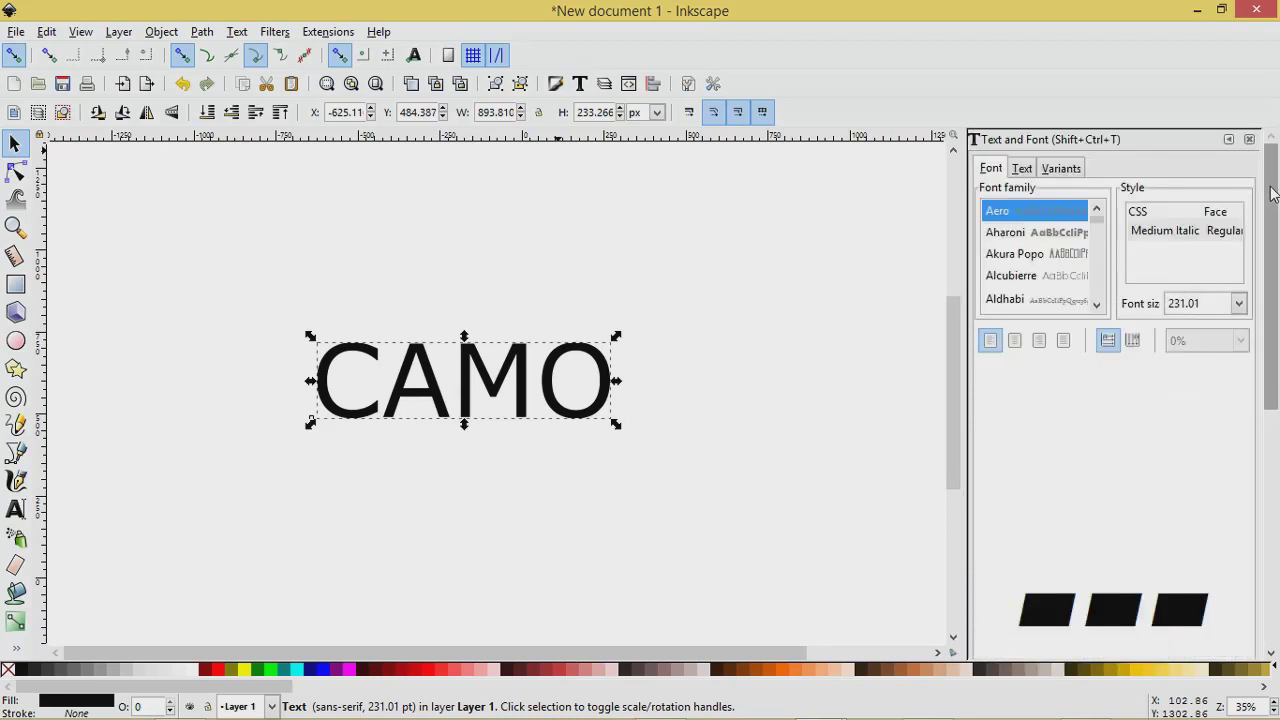
scroll(1190, 338, "down", 6)
left_click(1188, 396)
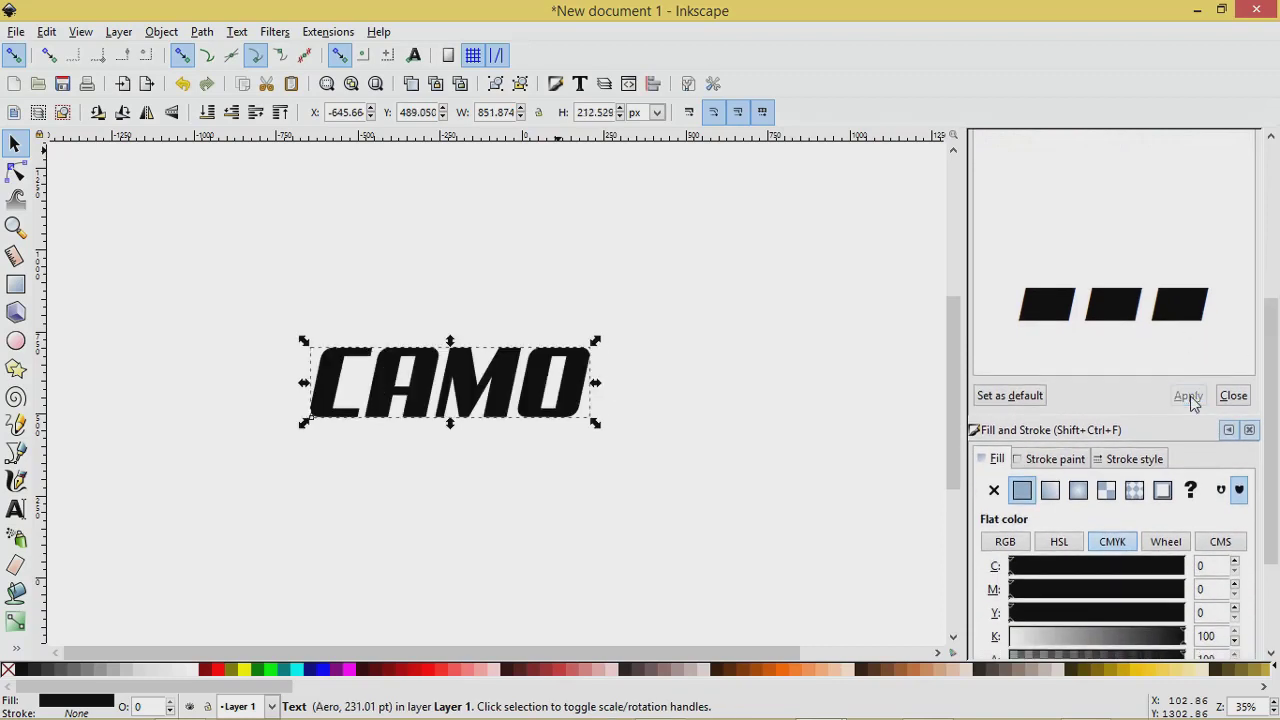
left_click(1276, 155)
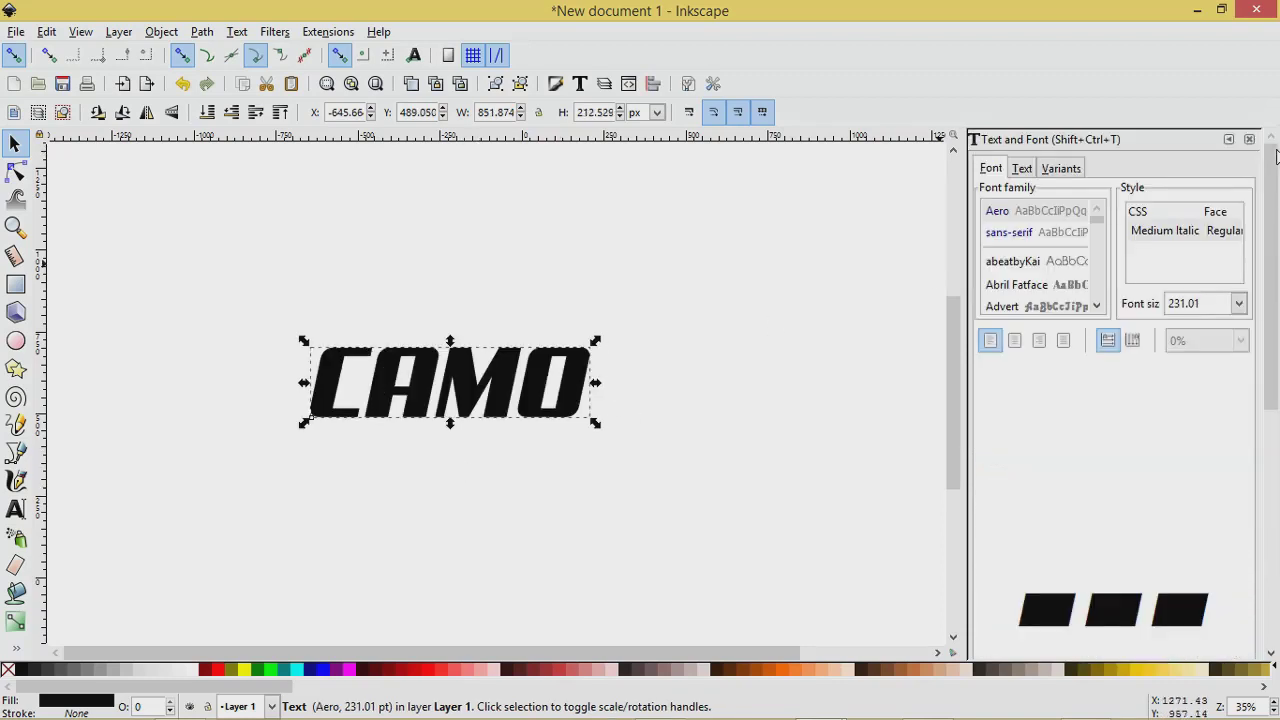
left_click(1249, 139)
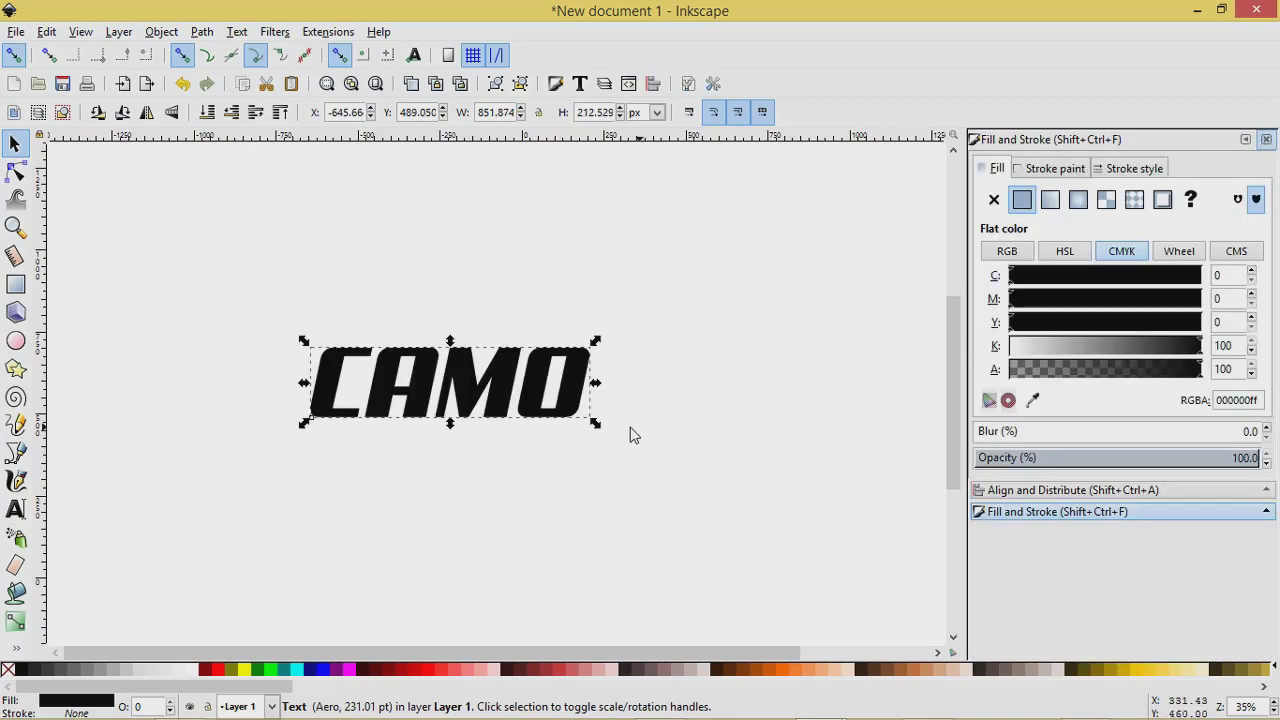
Resize CAMO, convert it to paths, ungroup, and combine the letters into one path.
left_click_drag(596, 426, 603, 440)
left_click_drag(505, 398, 488, 313)
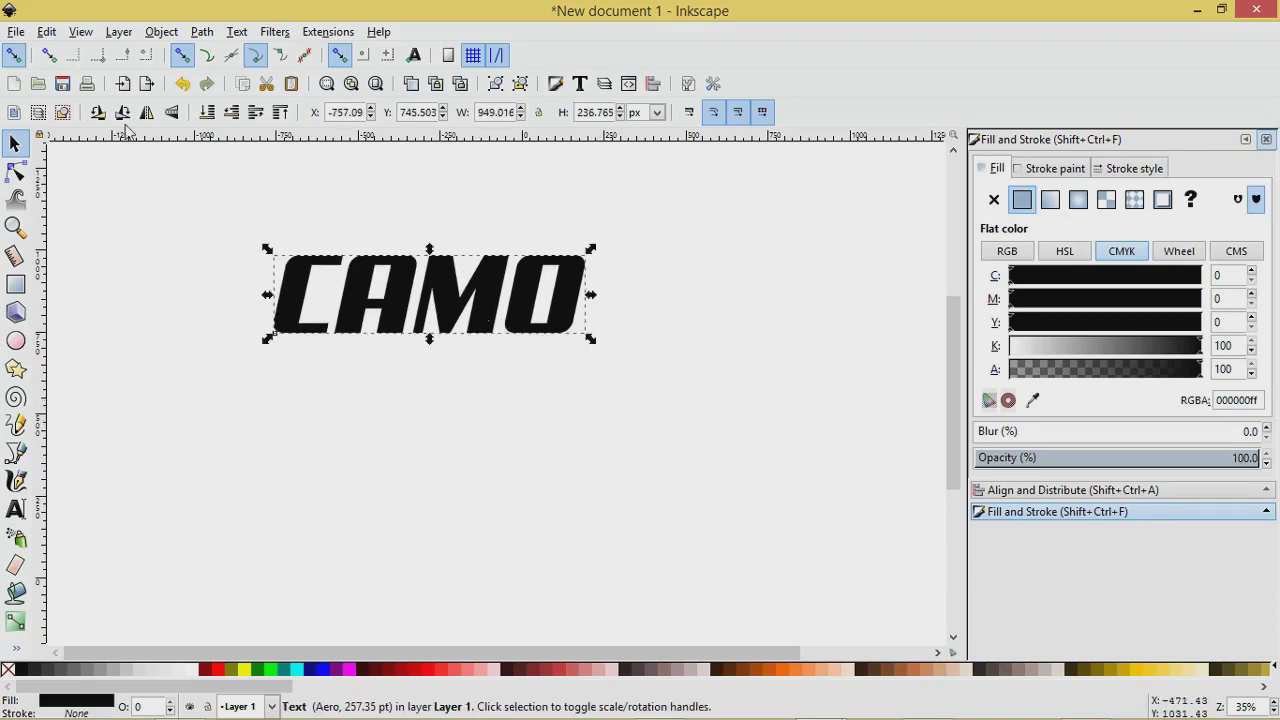
left_click(202, 32)
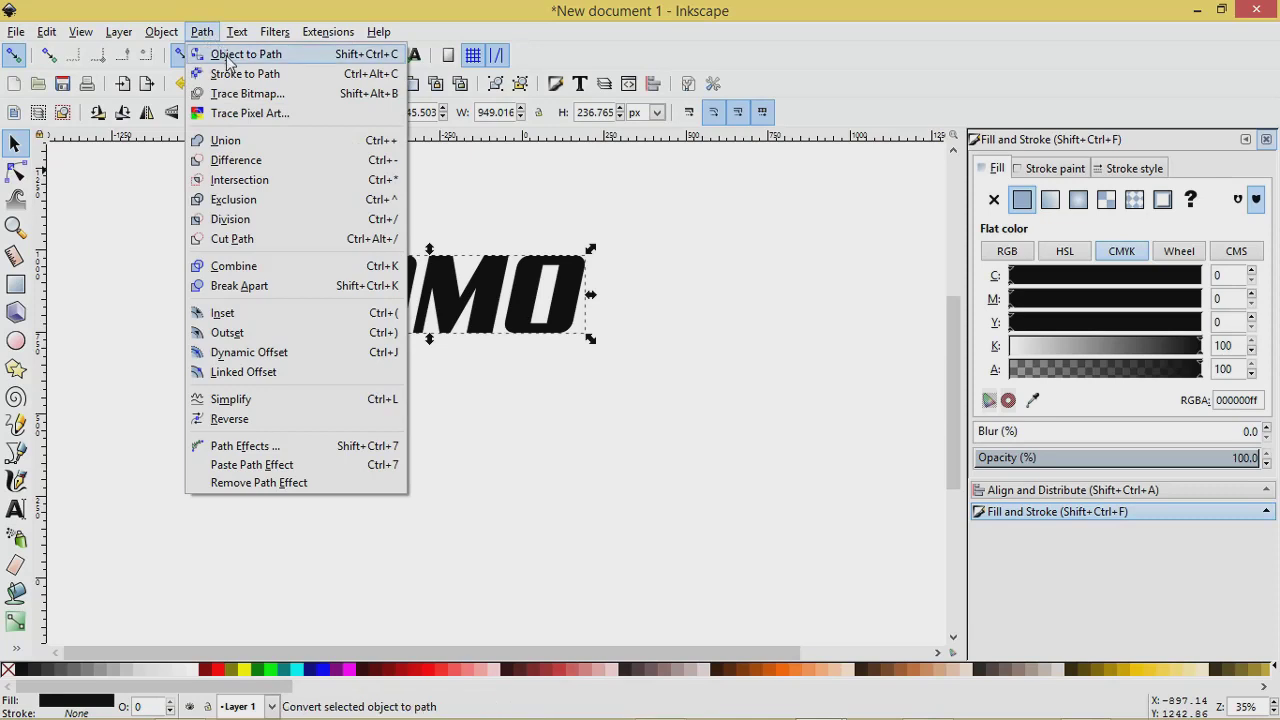
left_click(215, 51)
left_click(520, 84)
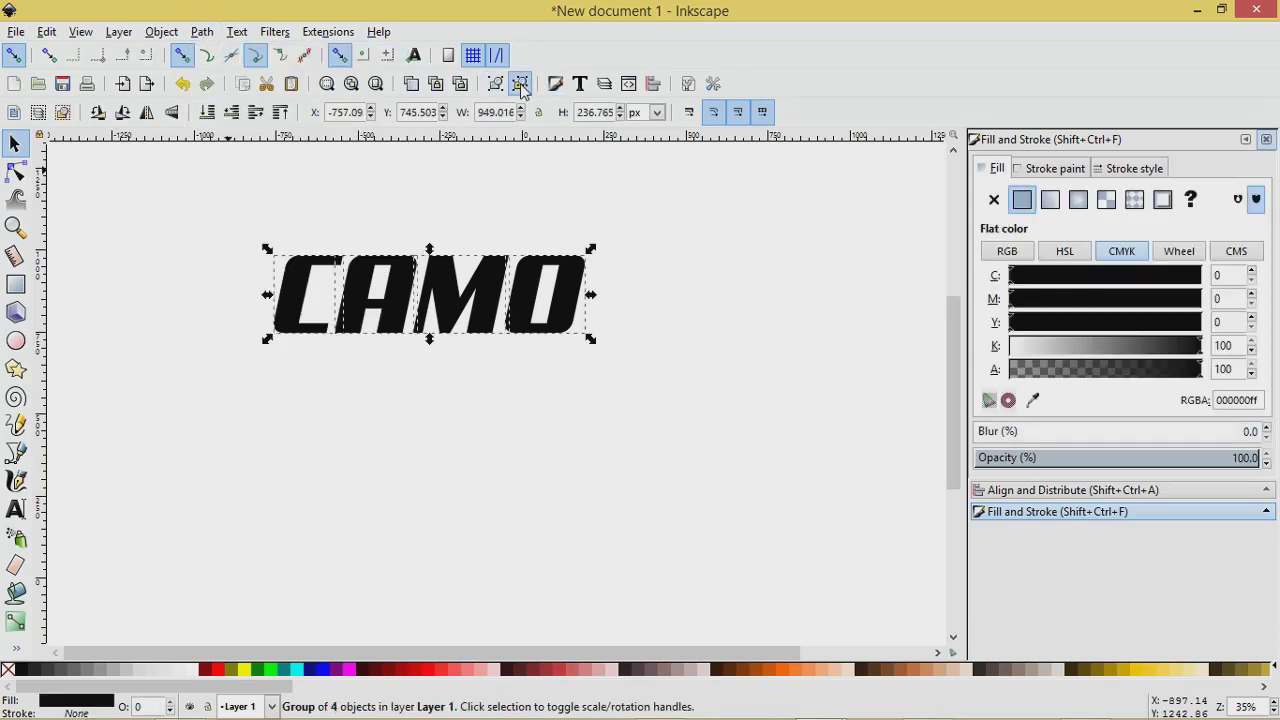
left_click(520, 84)
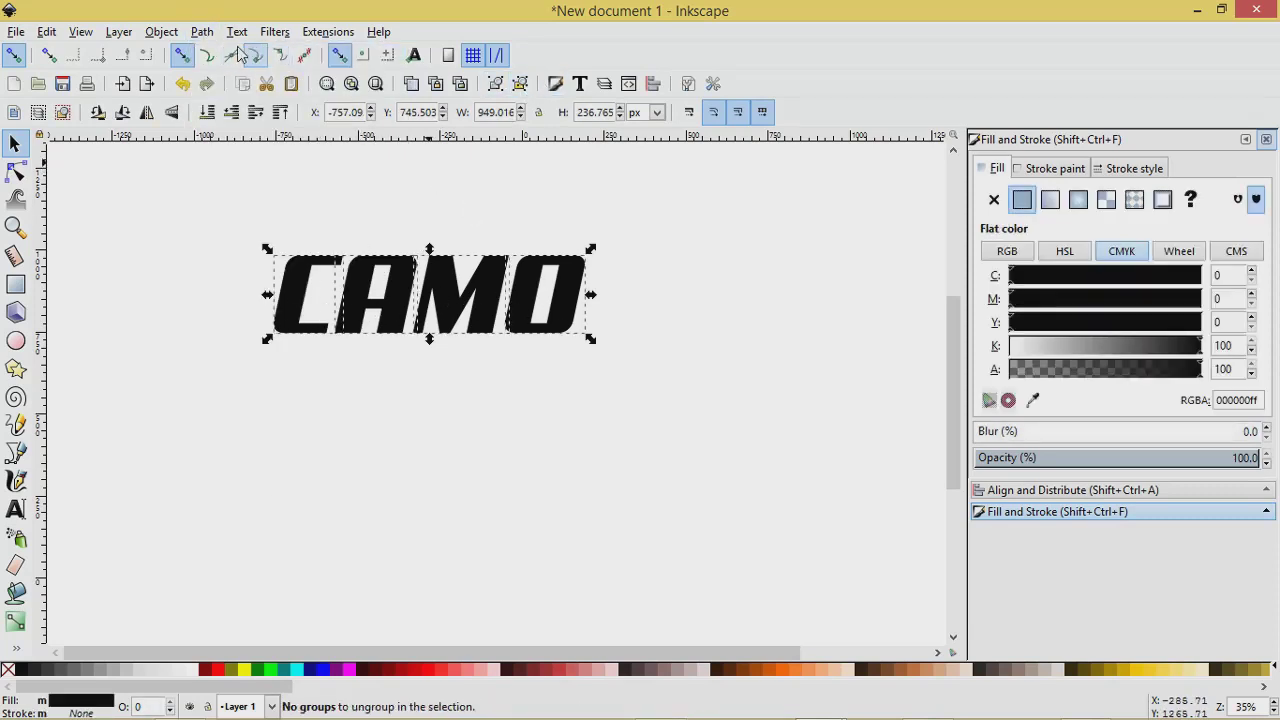
left_click(202, 32)
left_click(225, 145)
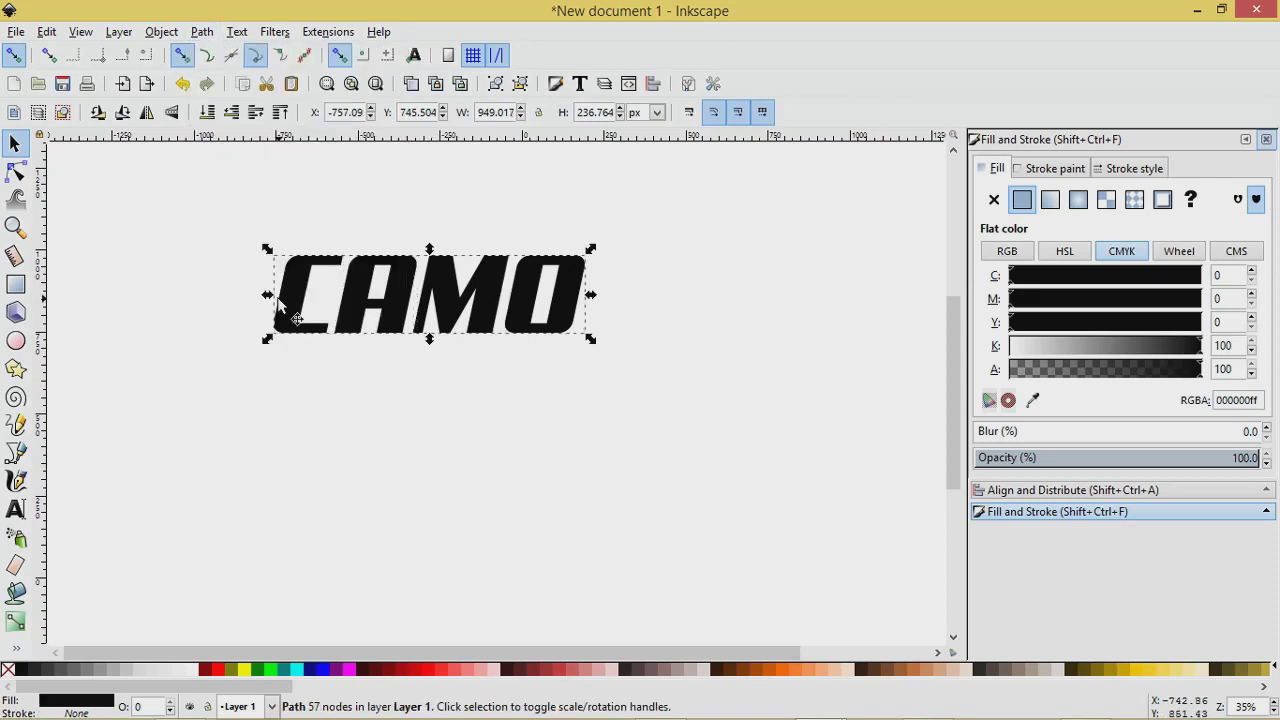
Duplicate CAMO twice, placing one copy below the original and one to the right.
right_click(283, 313)
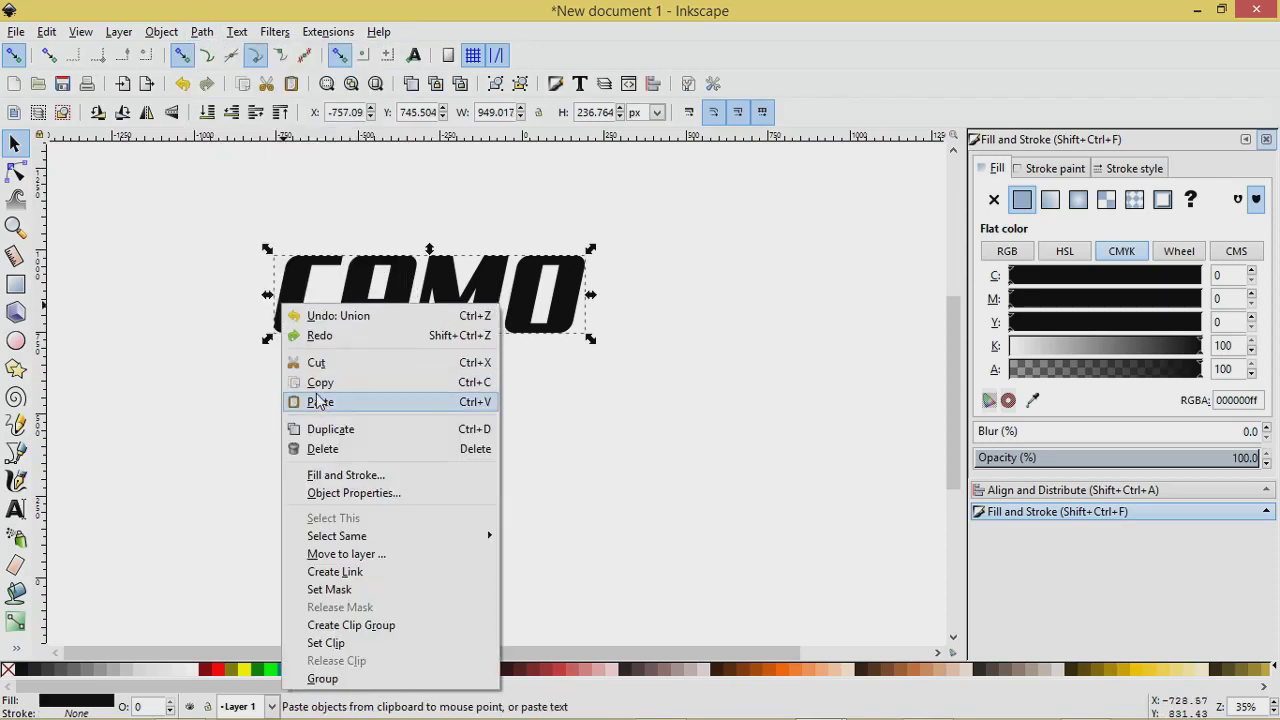
left_click(323, 427)
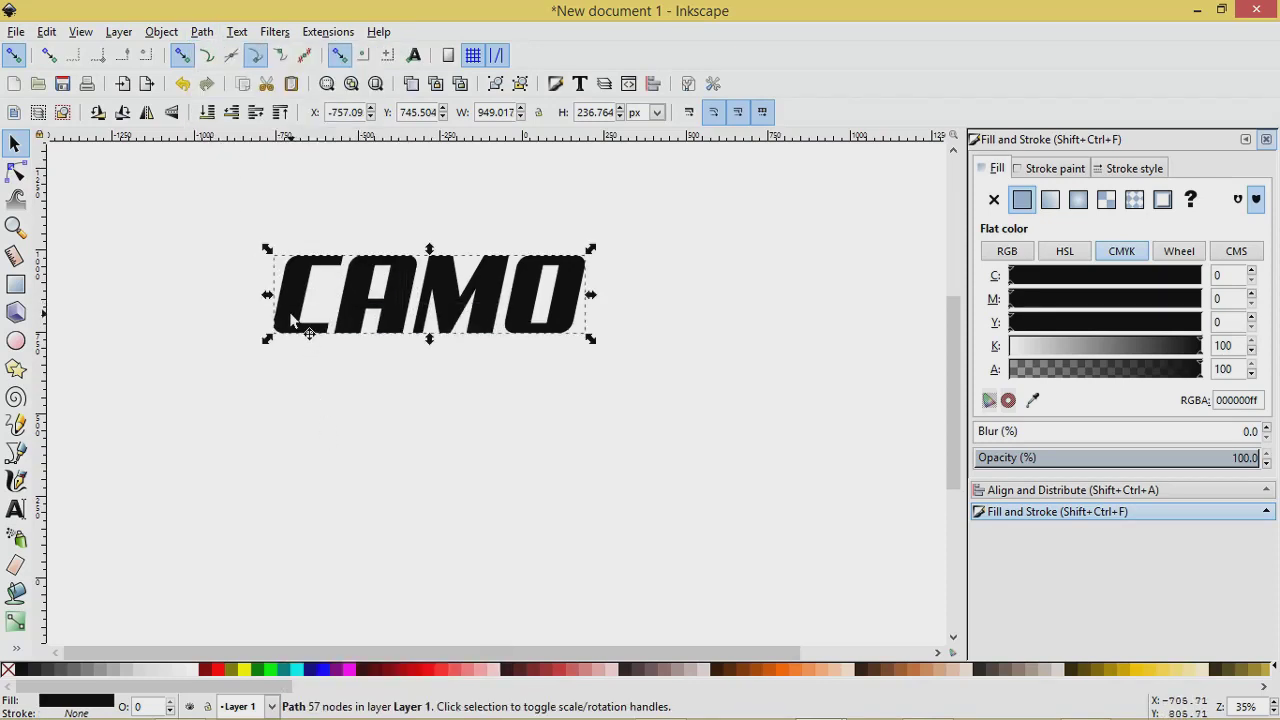
left_click_drag(293, 320, 274, 429)
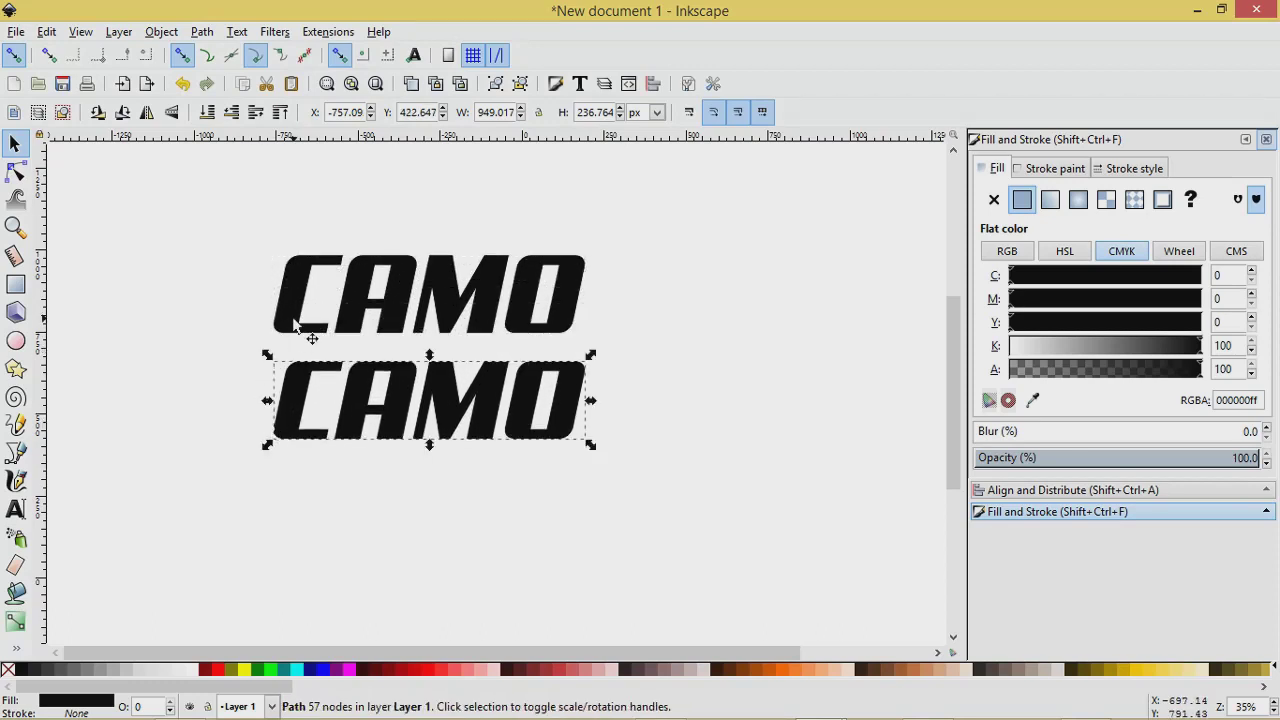
right_click(297, 325)
left_click(330, 141)
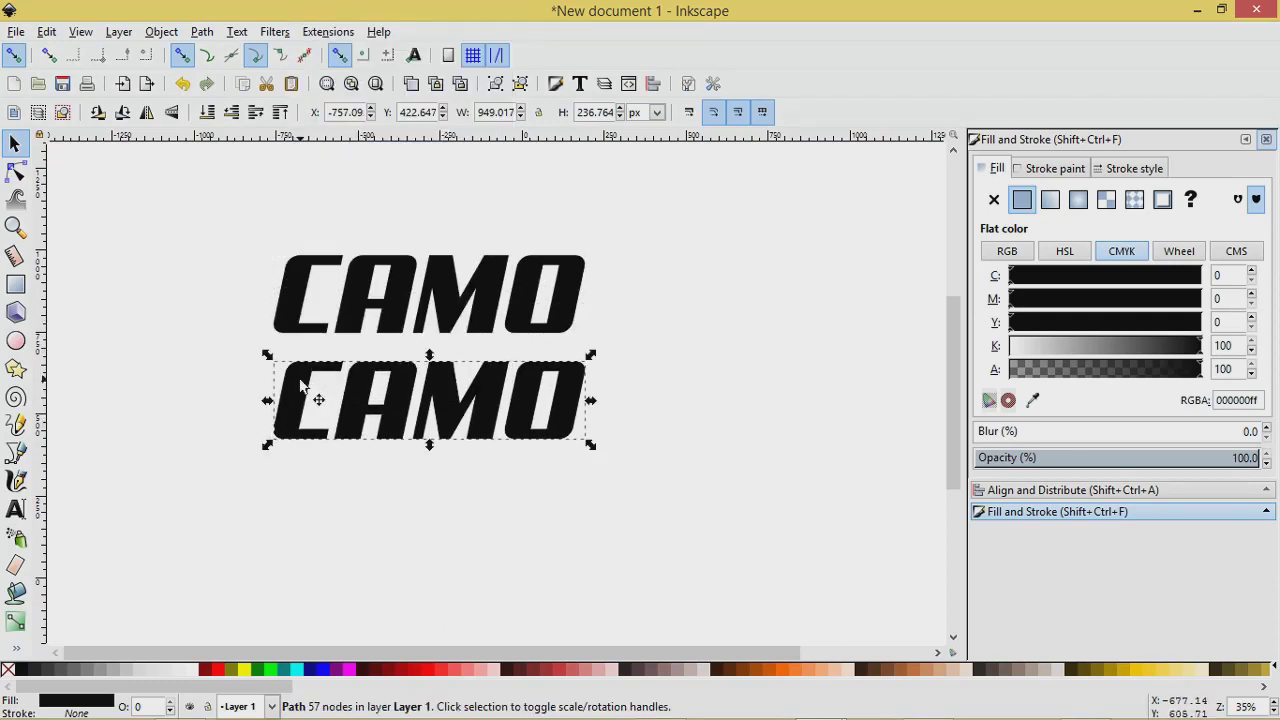
left_click_drag(300, 385, 700, 280)
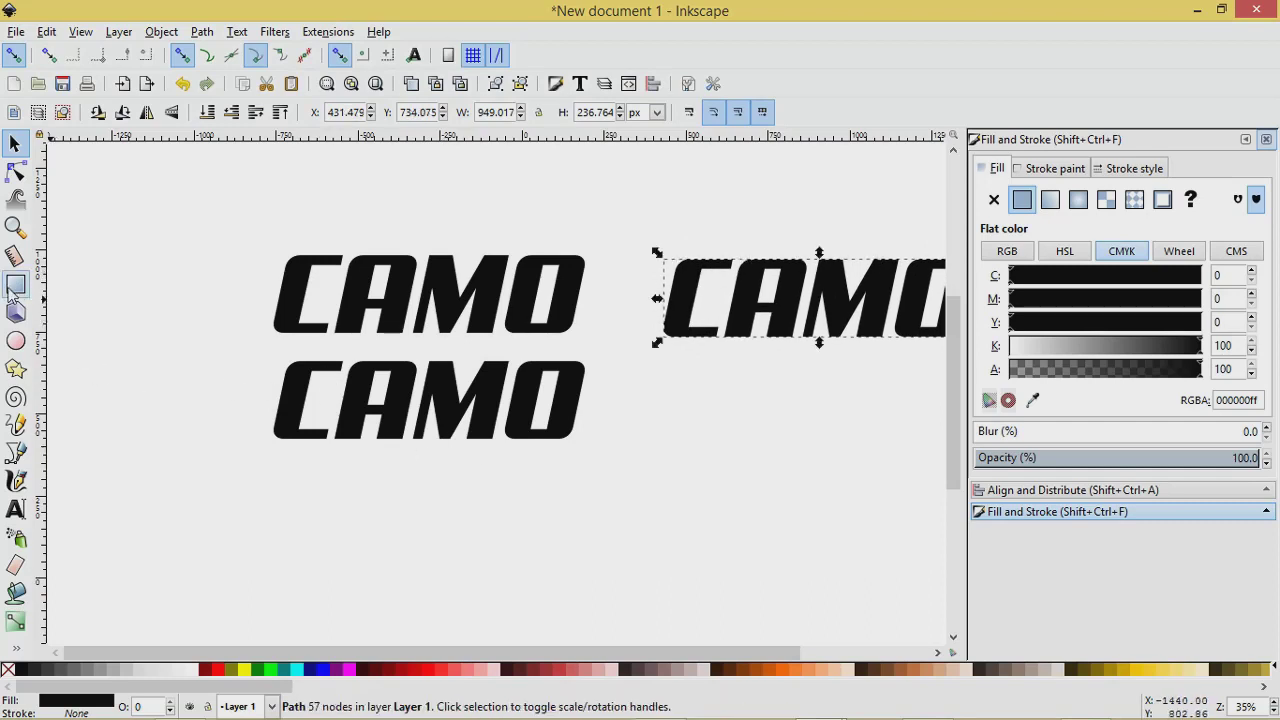
Draw a large rectangle below the CAMO text.
scroll(203, 289, "down", 2)
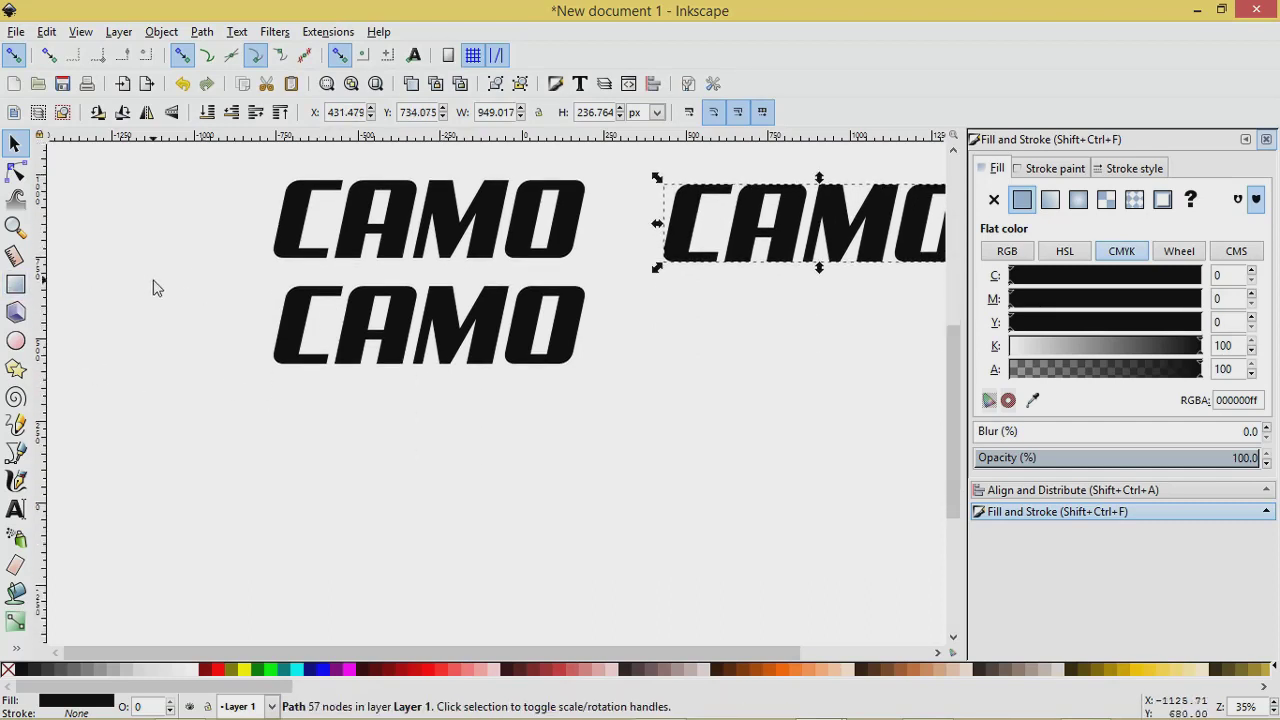
left_click(15, 286)
left_click_drag(277, 404, 604, 598)
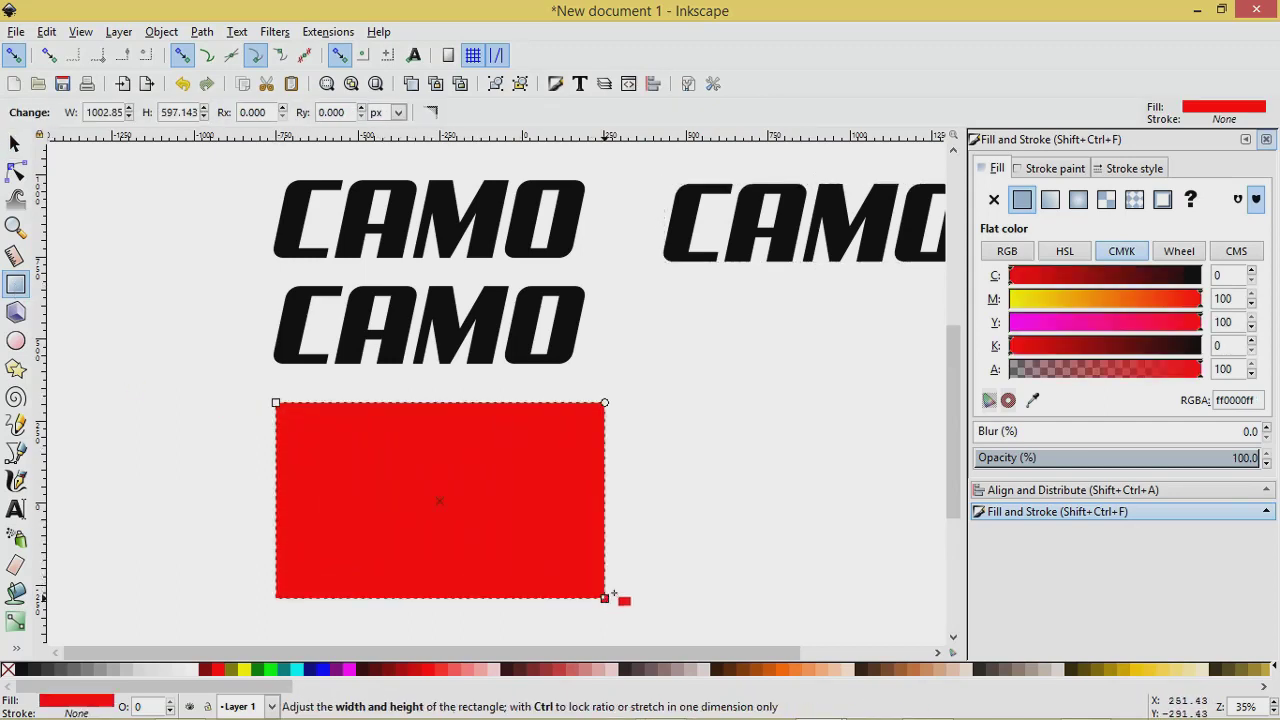
left_click(15, 143)
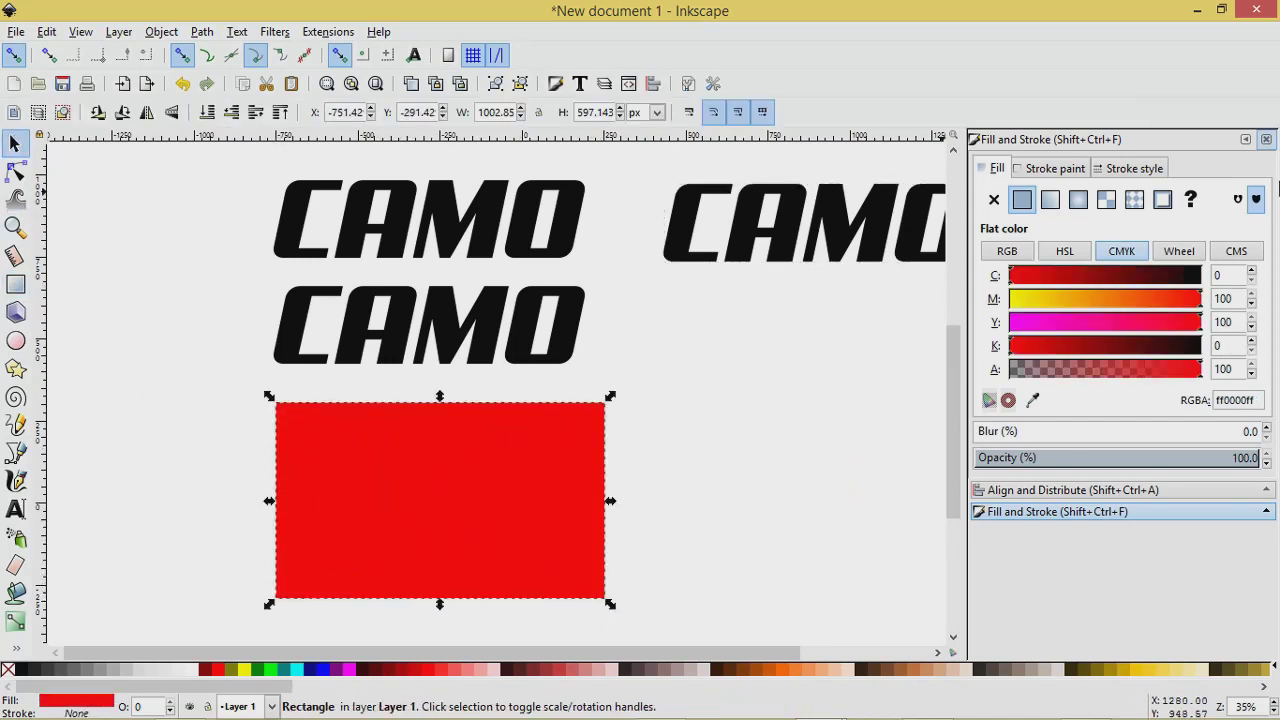
Fill the rectangle with the Camouflage pattern and nudge it slightly up and right.
left_click(1134, 200)
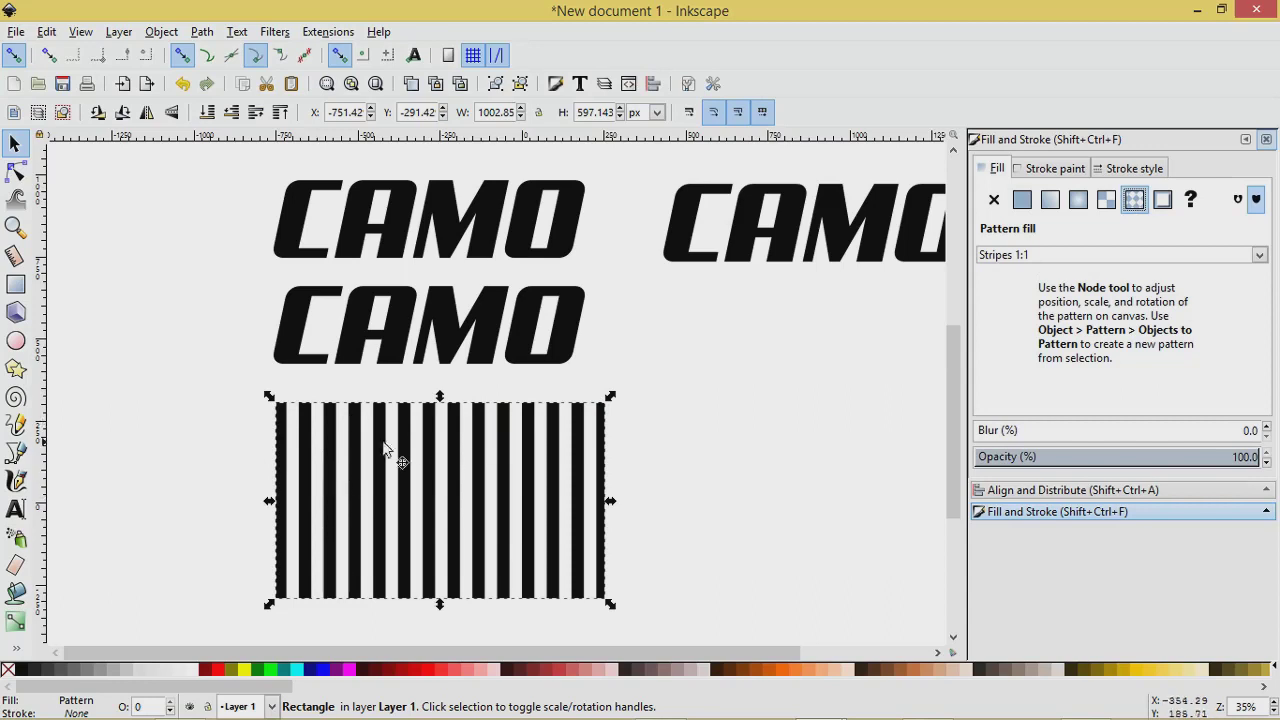
left_click(1260, 256)
left_click_drag(1262, 370, 1276, 525)
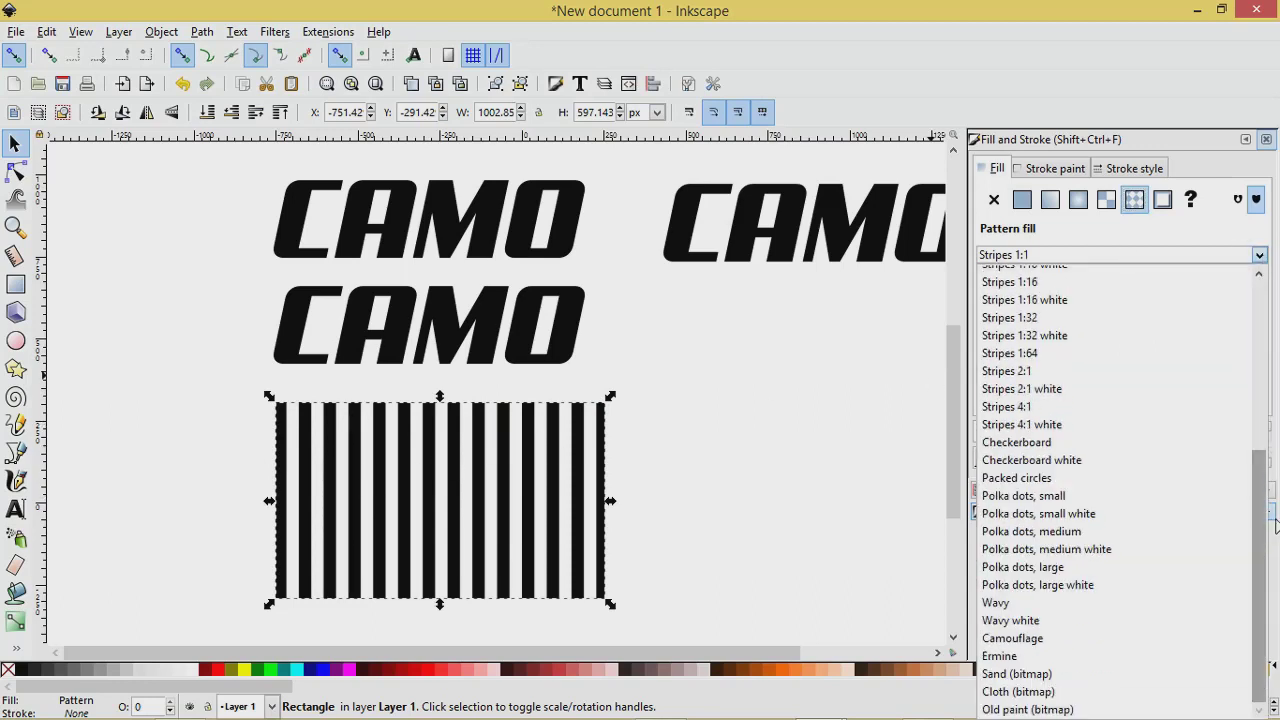
left_click(1012, 639)
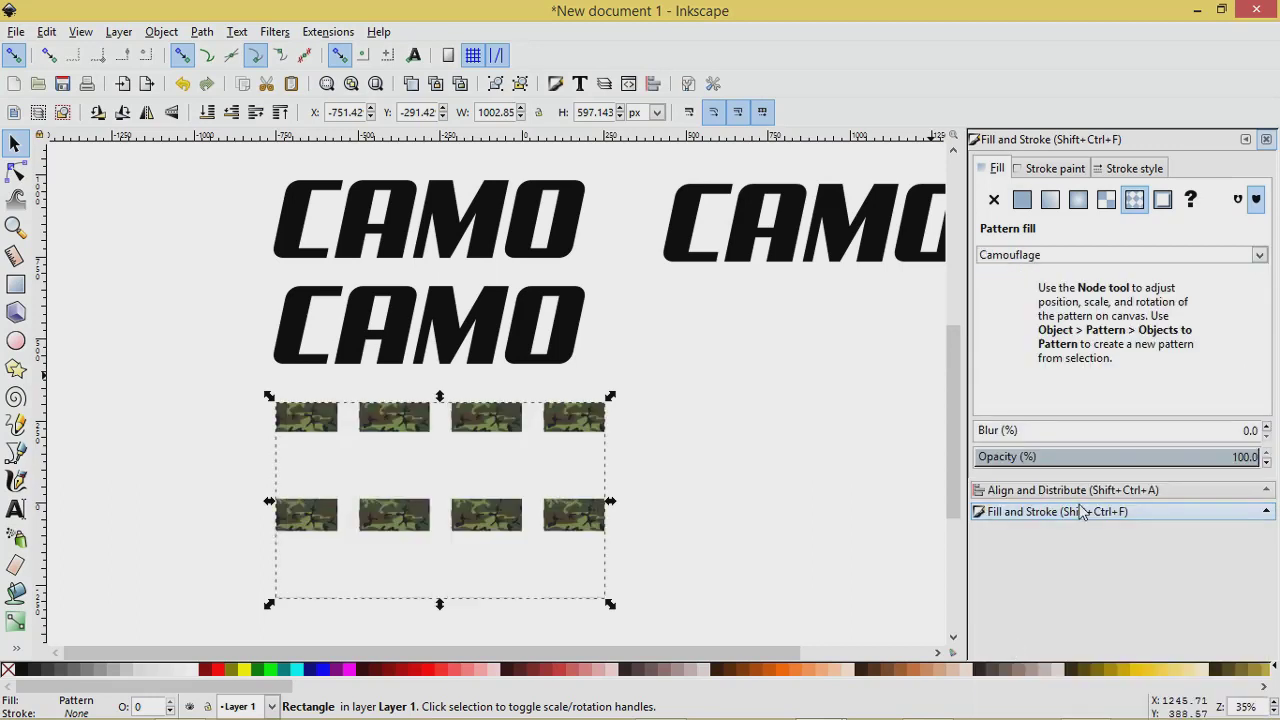
left_click_drag(306, 406, 345, 404)
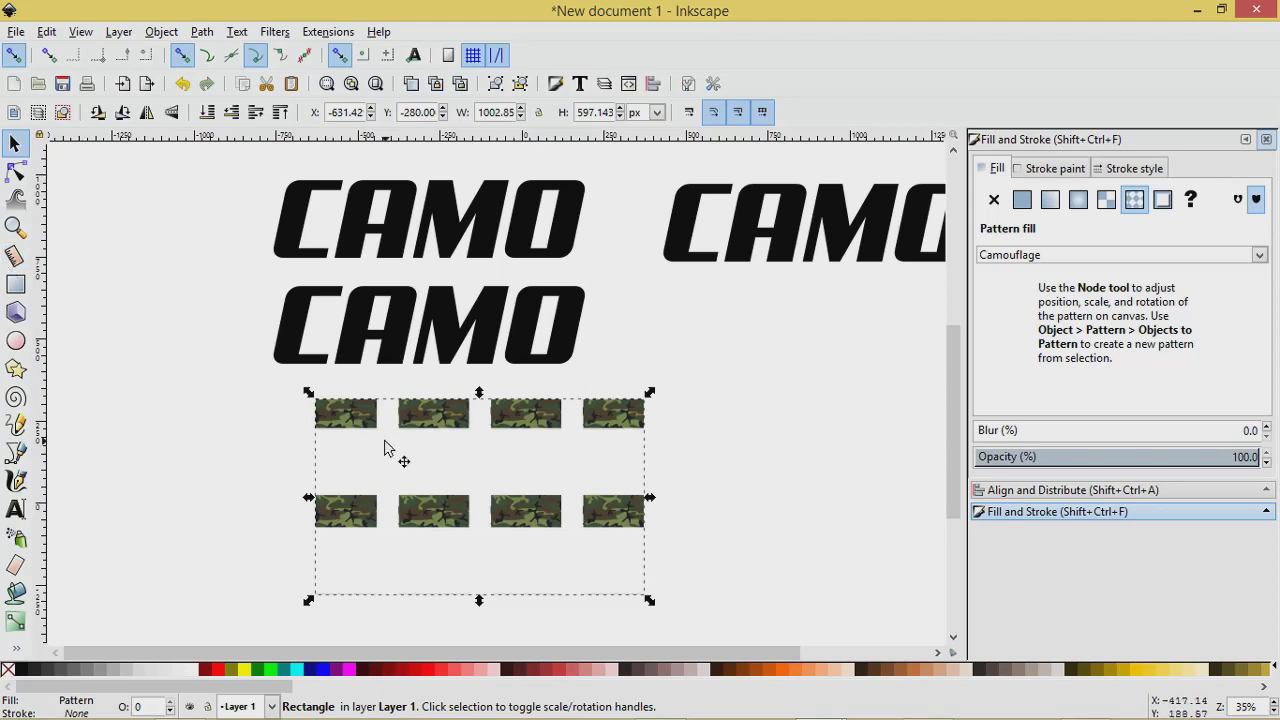
left_click(16, 285)
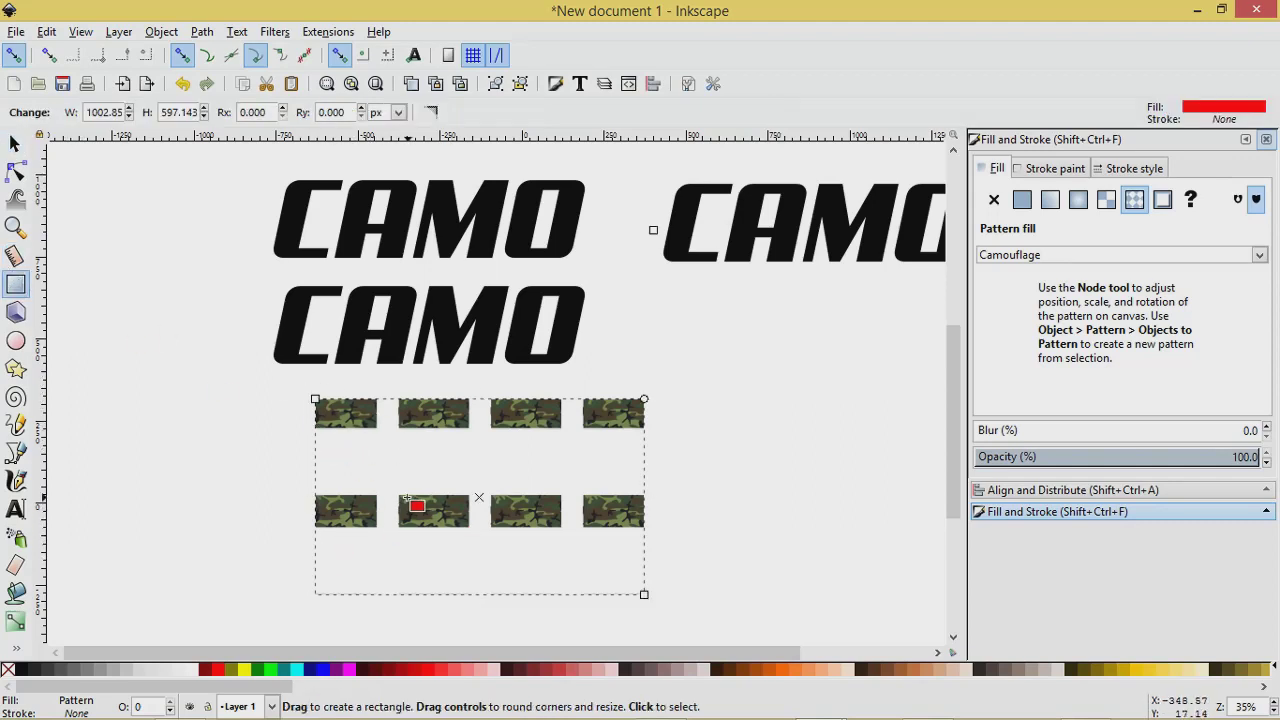
Draw a small rectangle over one camo tile and widen it to cover the tile.
left_click_drag(404, 498, 462, 524)
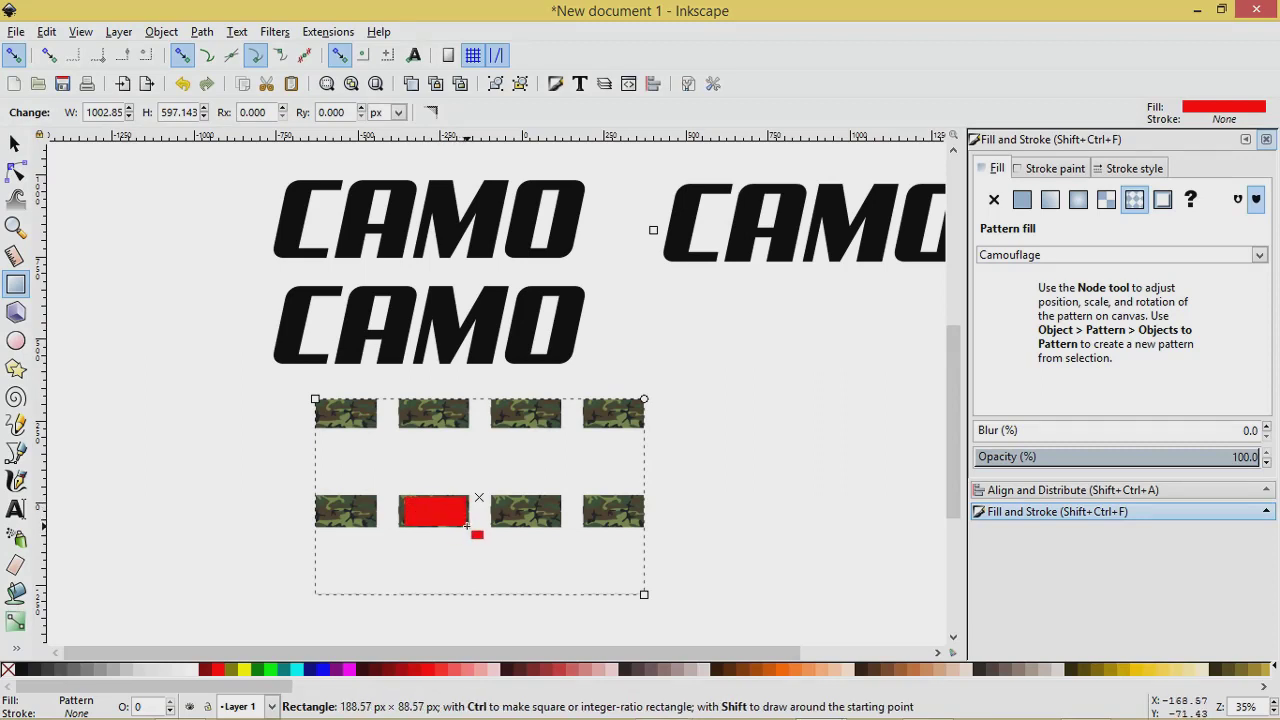
left_click_drag(467, 525, 468, 527)
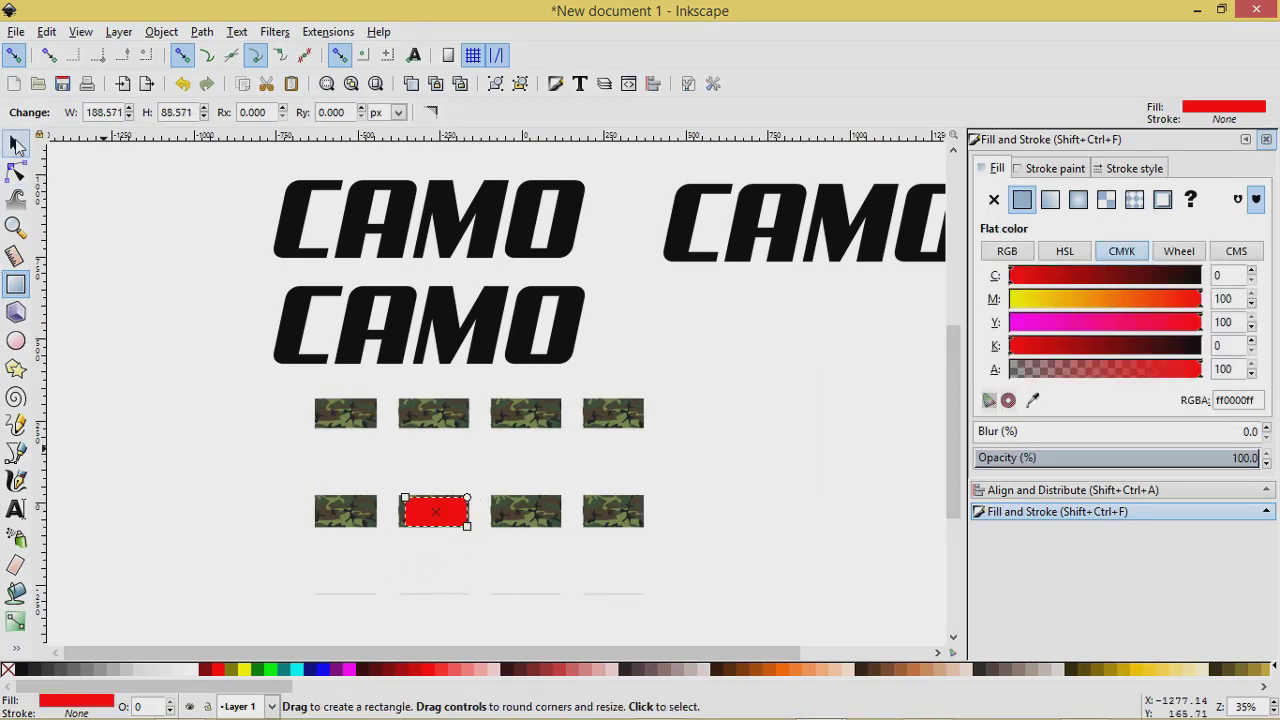
left_click(14, 143)
scroll(400, 527, "up", 3)
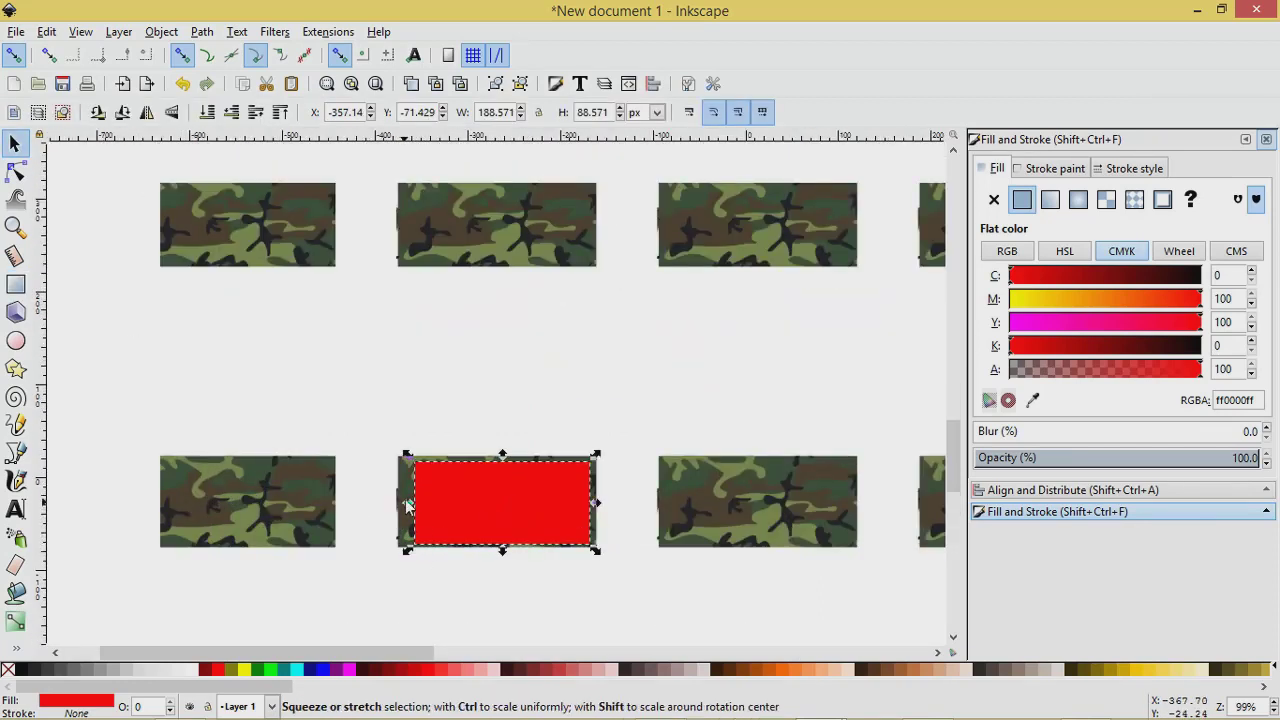
left_click_drag(399, 502, 397, 504)
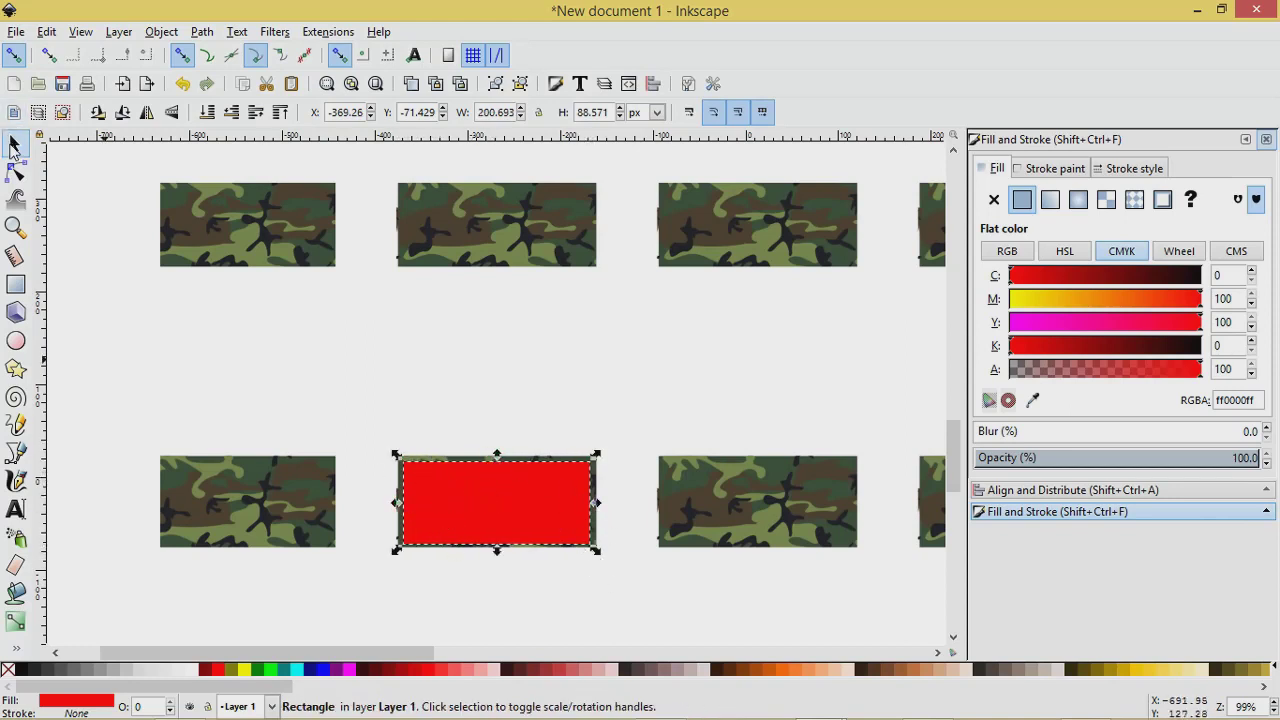
Clip the camouflage rectangle to the small rectangle and move the patch up-left.
left_click(213, 233, "shift")
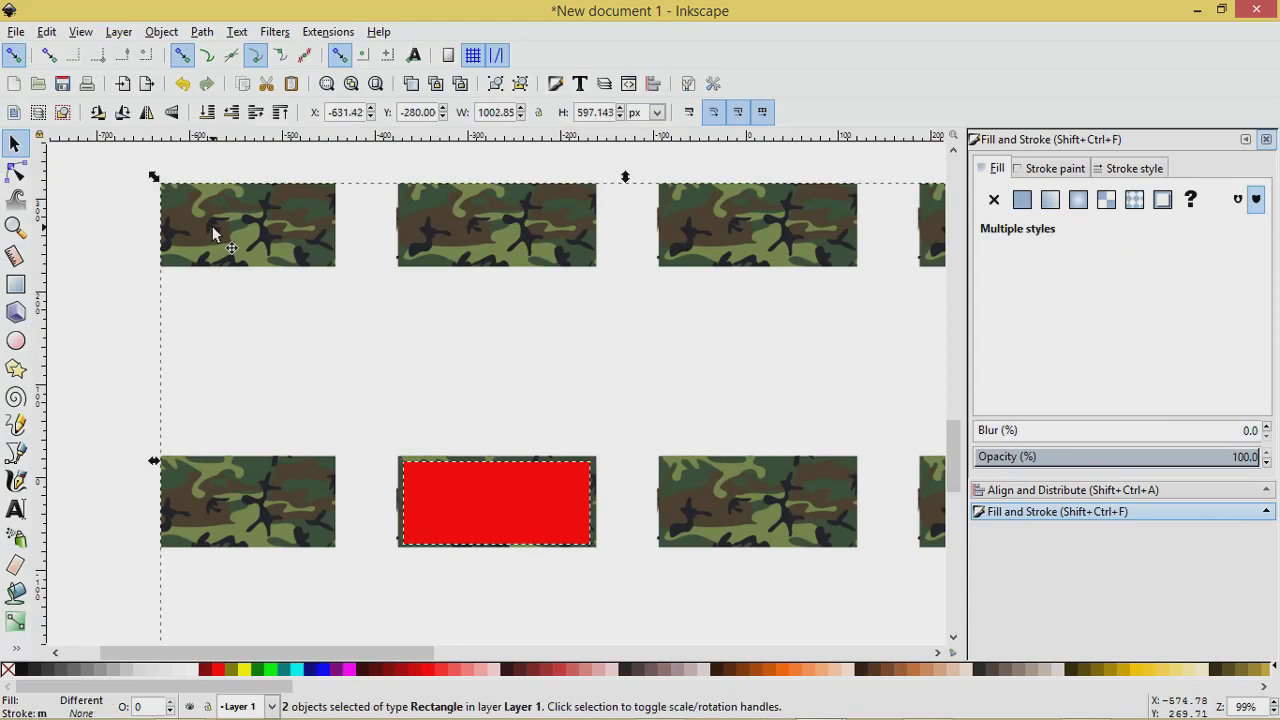
left_click(166, 38)
mouse_move(187, 237)
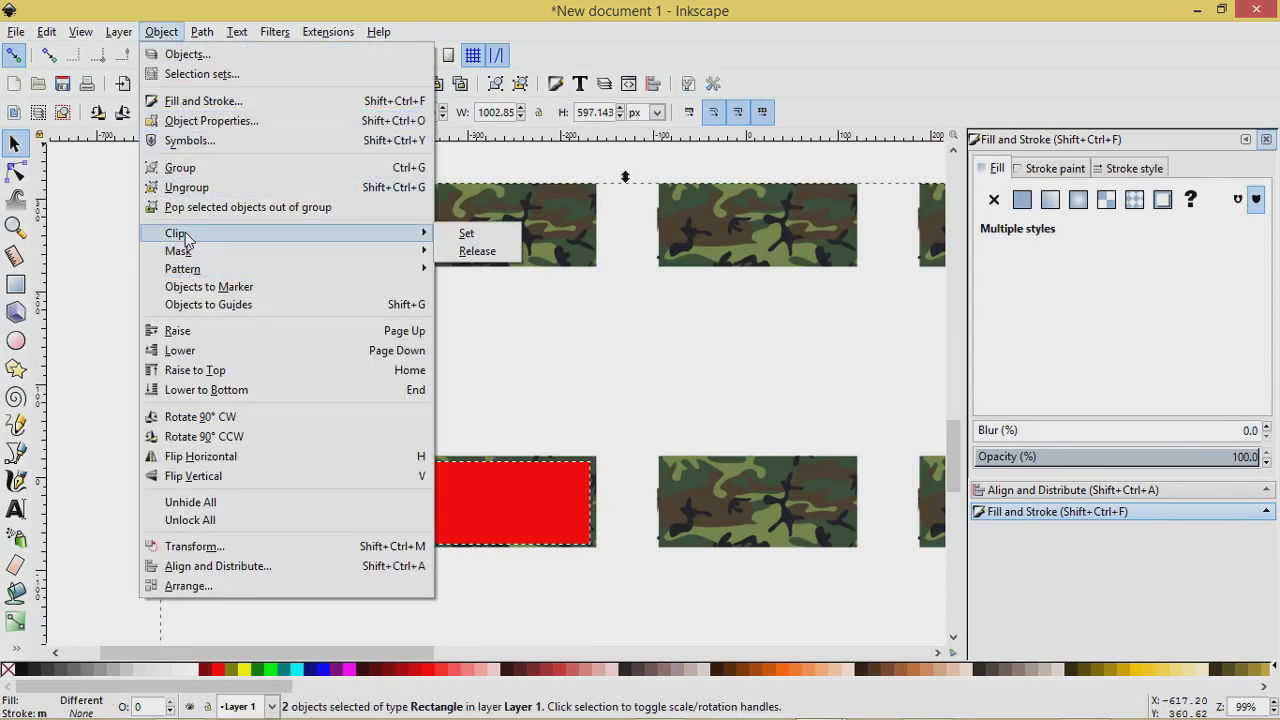
left_click(471, 233)
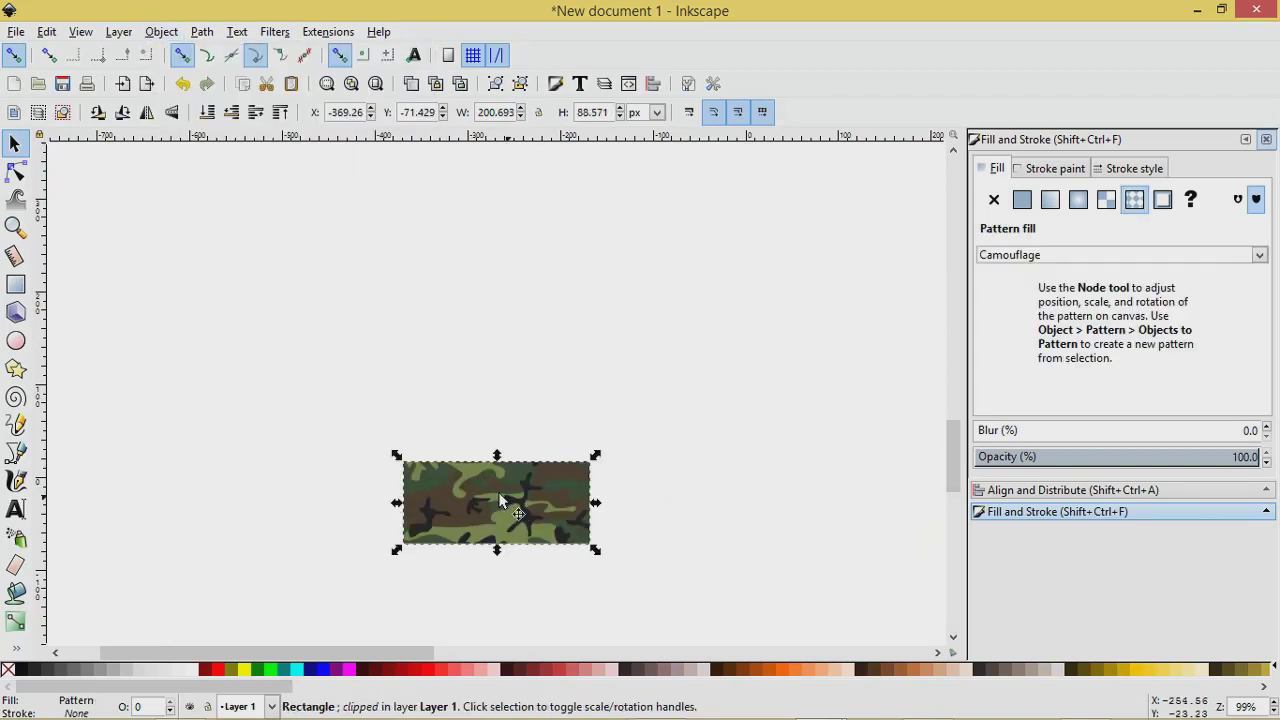
left_click_drag(500, 500, 467, 305)
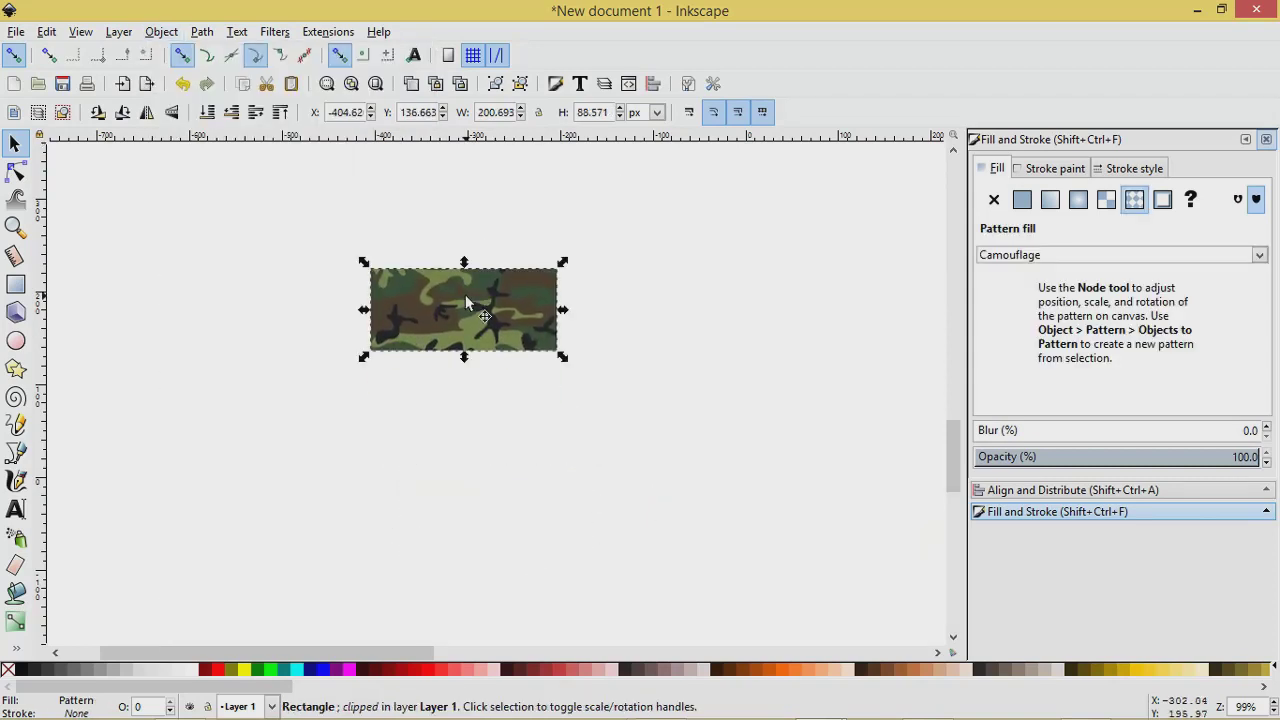
scroll(466, 303, "down", 3)
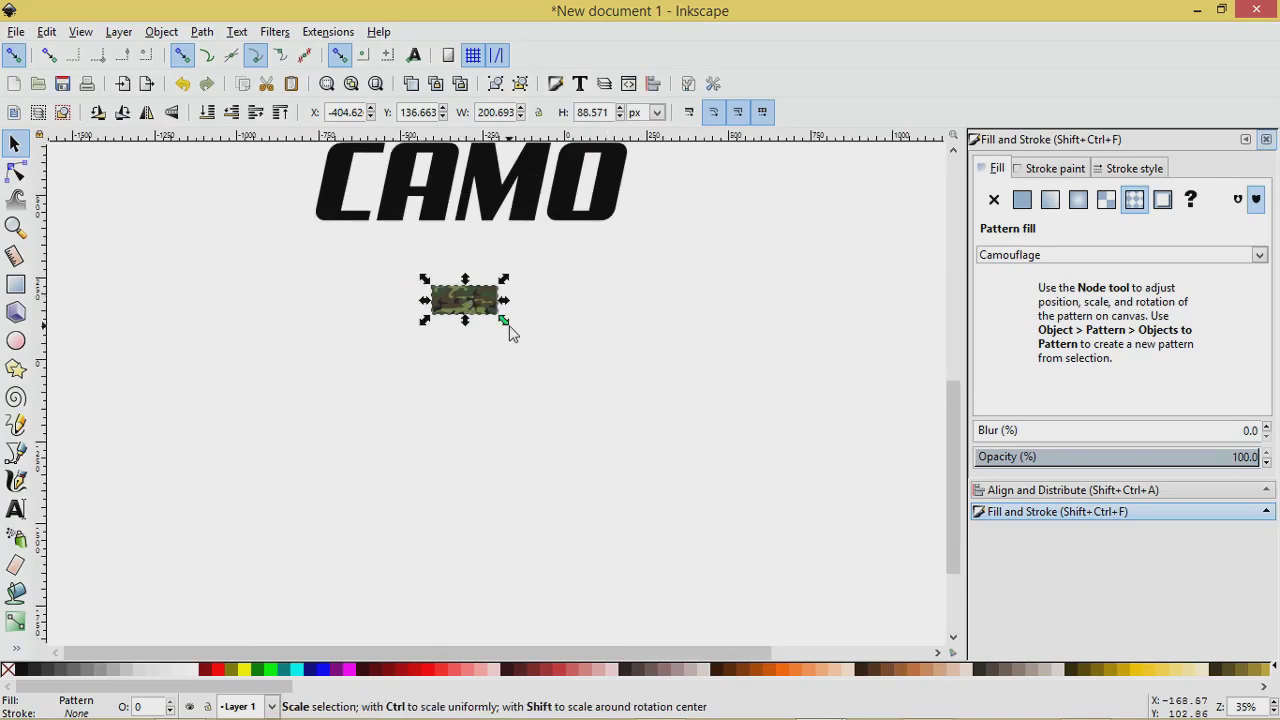
Scale the camo patch into a wide banner just below the CAMO text.
left_click_drag(509, 333, 687, 492)
left_click_drag(441, 269, 442, 299)
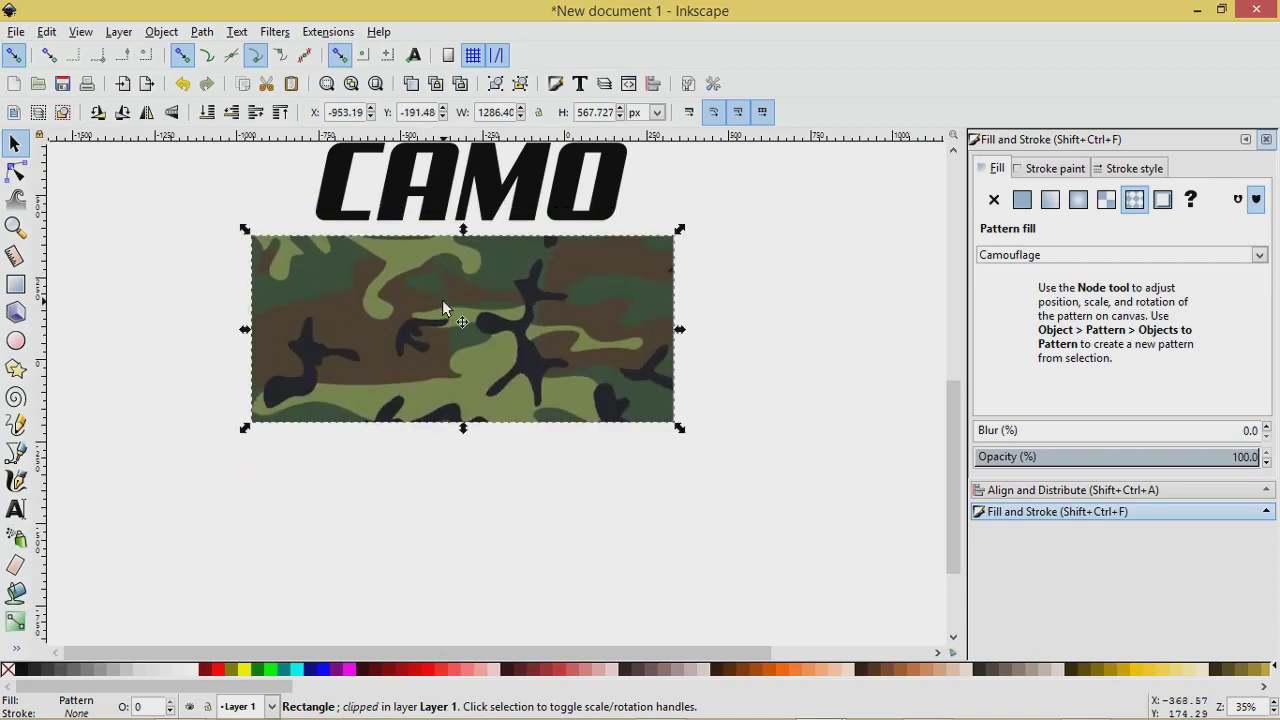
scroll(442, 300, "up", 4)
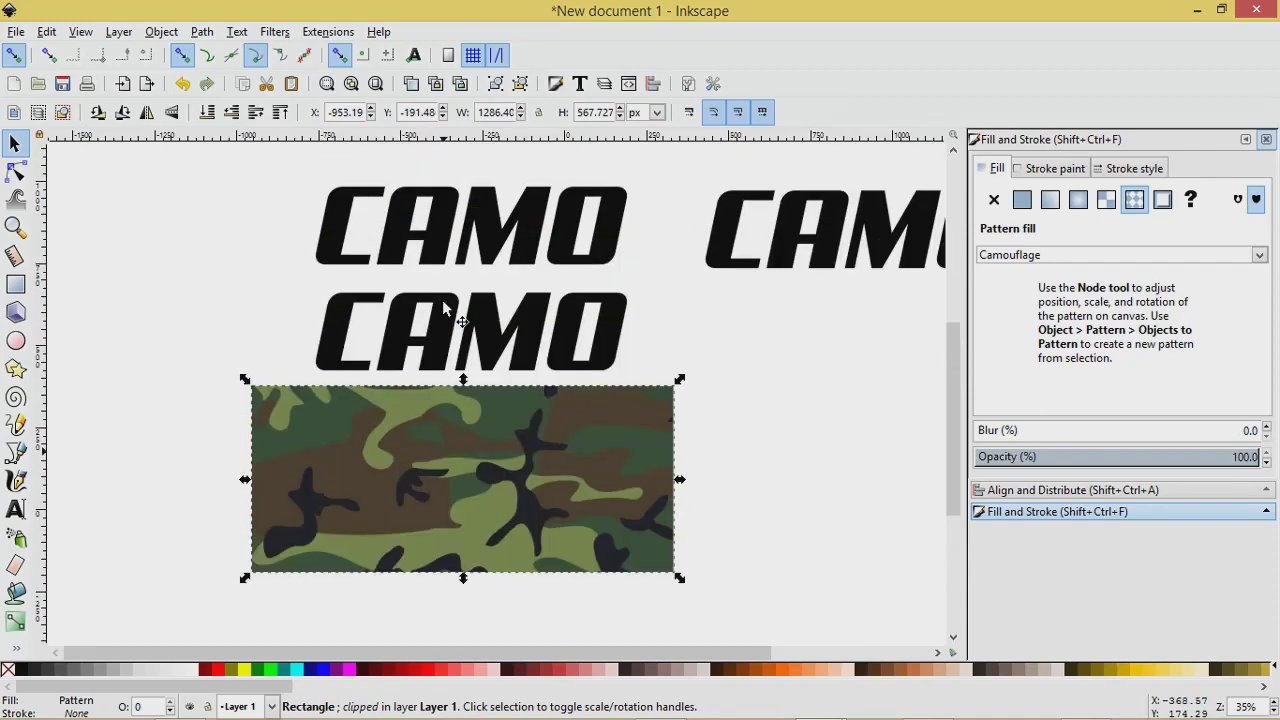
left_click_drag(457, 317, 299, 270)
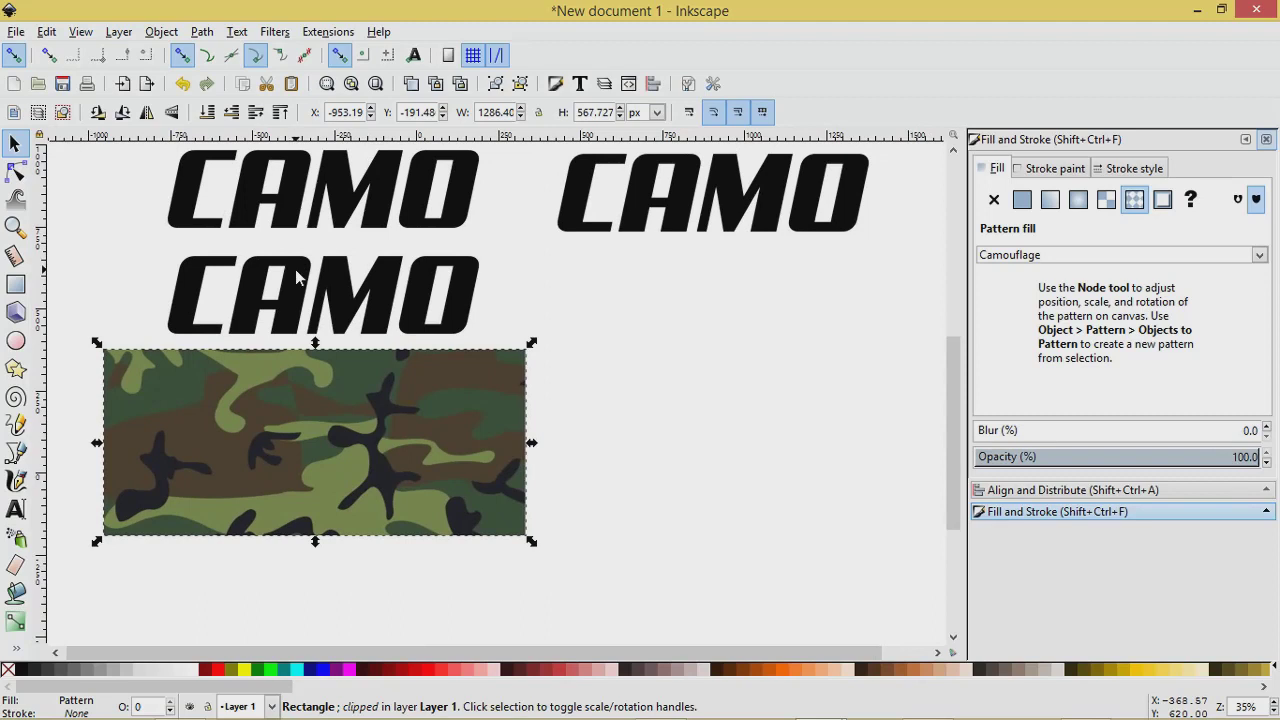
Duplicate the camo banner and place the copy beside it on the right.
right_click(254, 413)
left_click(298, 155)
left_click_drag(212, 439, 672, 441)
left_click(284, 287)
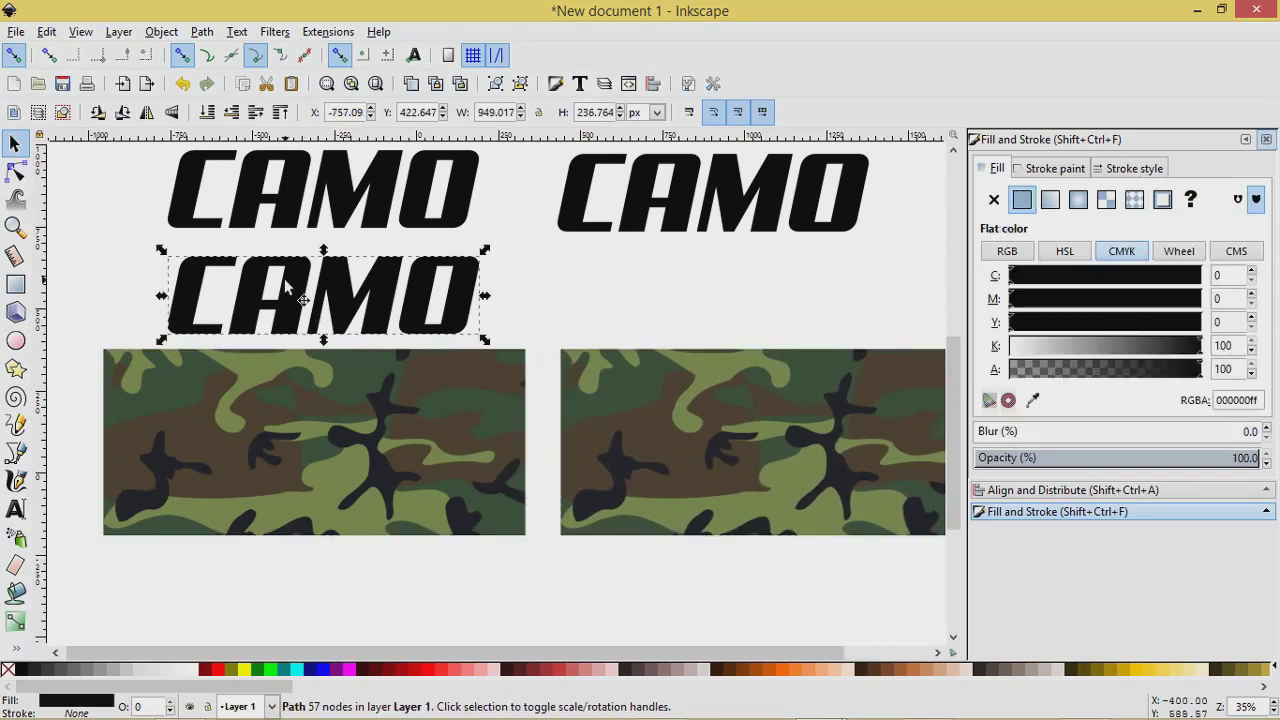
Move a CAMO copy onto the left banner, raise it to the front, and position it.
left_click_drag(285, 280, 279, 499)
left_click(280, 112)
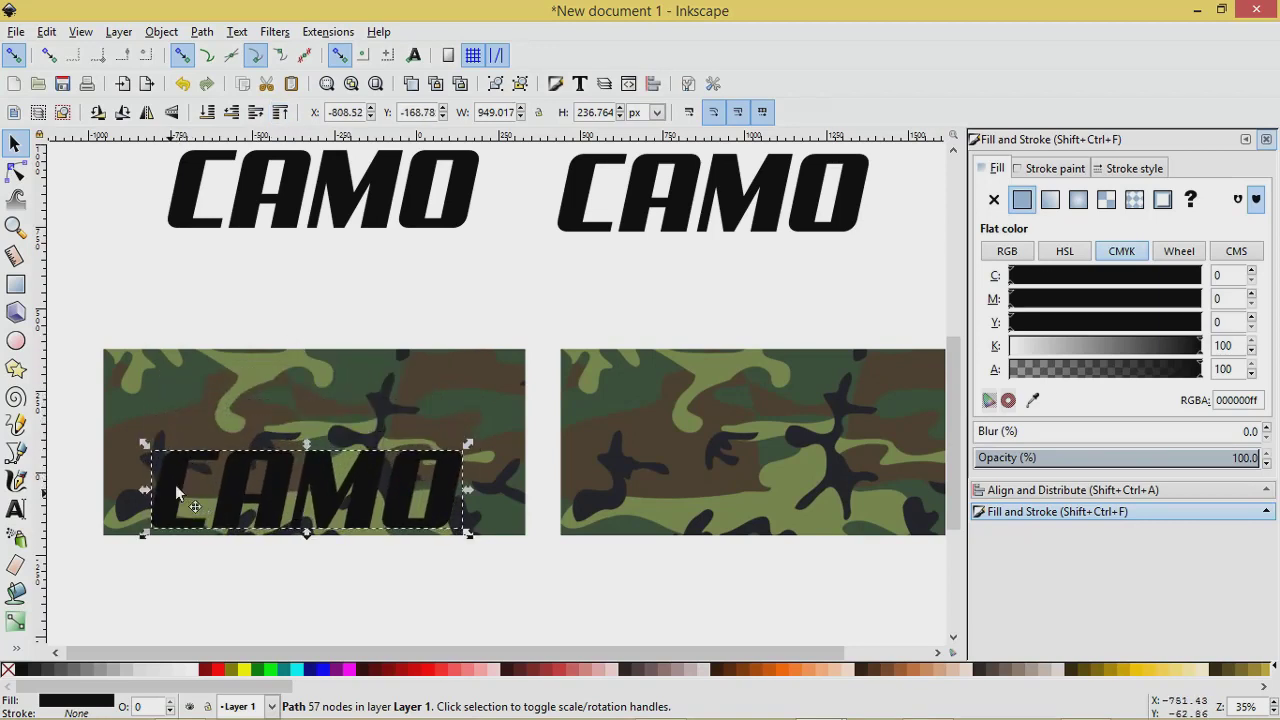
left_click_drag(175, 484, 190, 445)
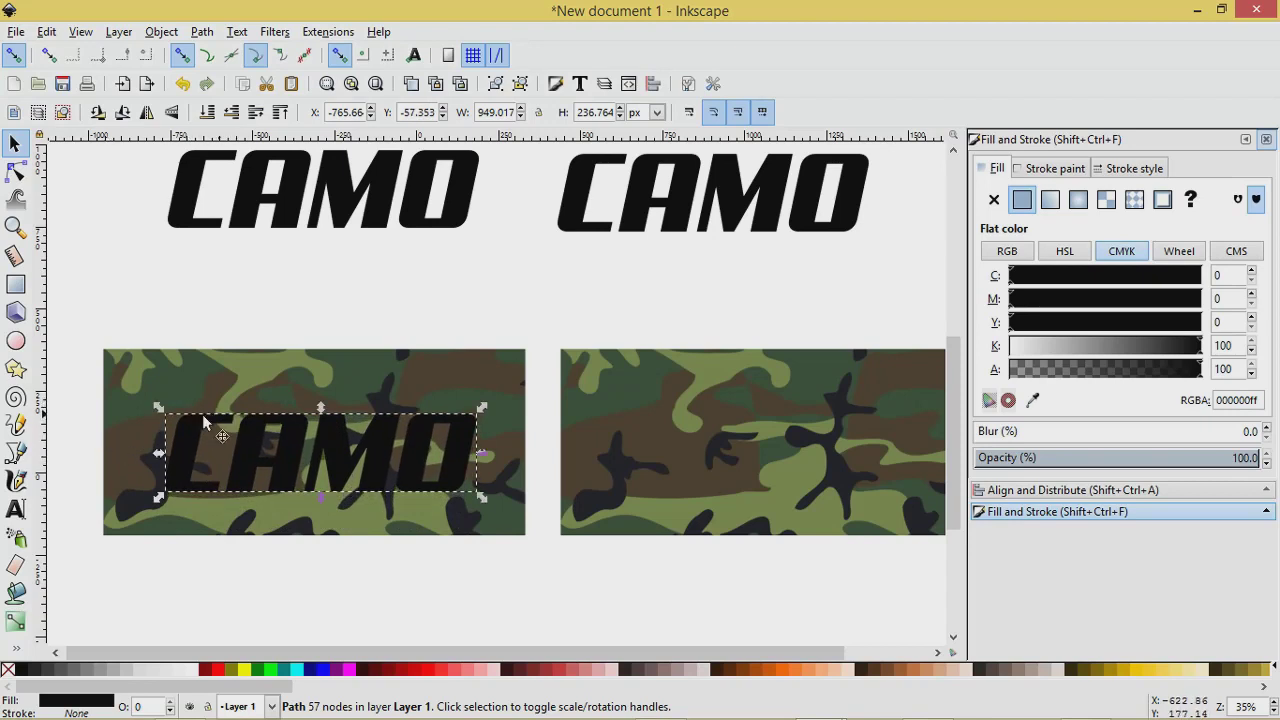
left_click_drag(187, 438, 280, 484)
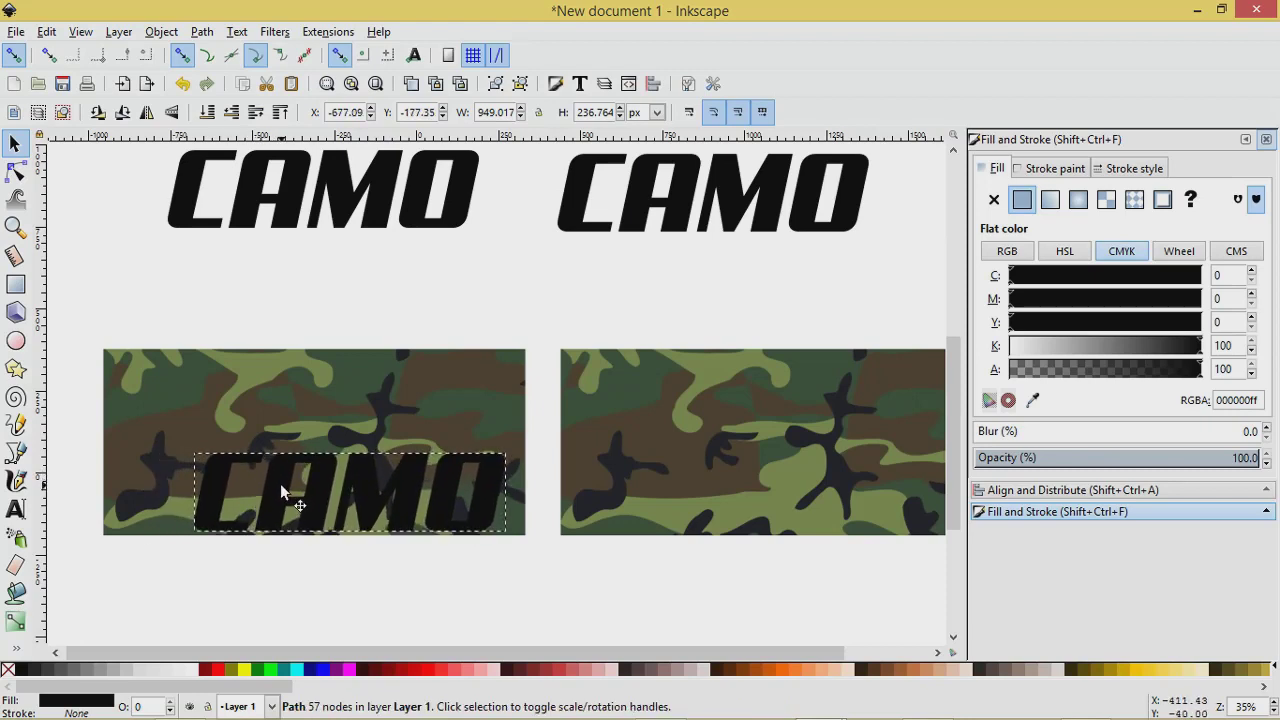
left_click_drag(280, 483, 280, 483)
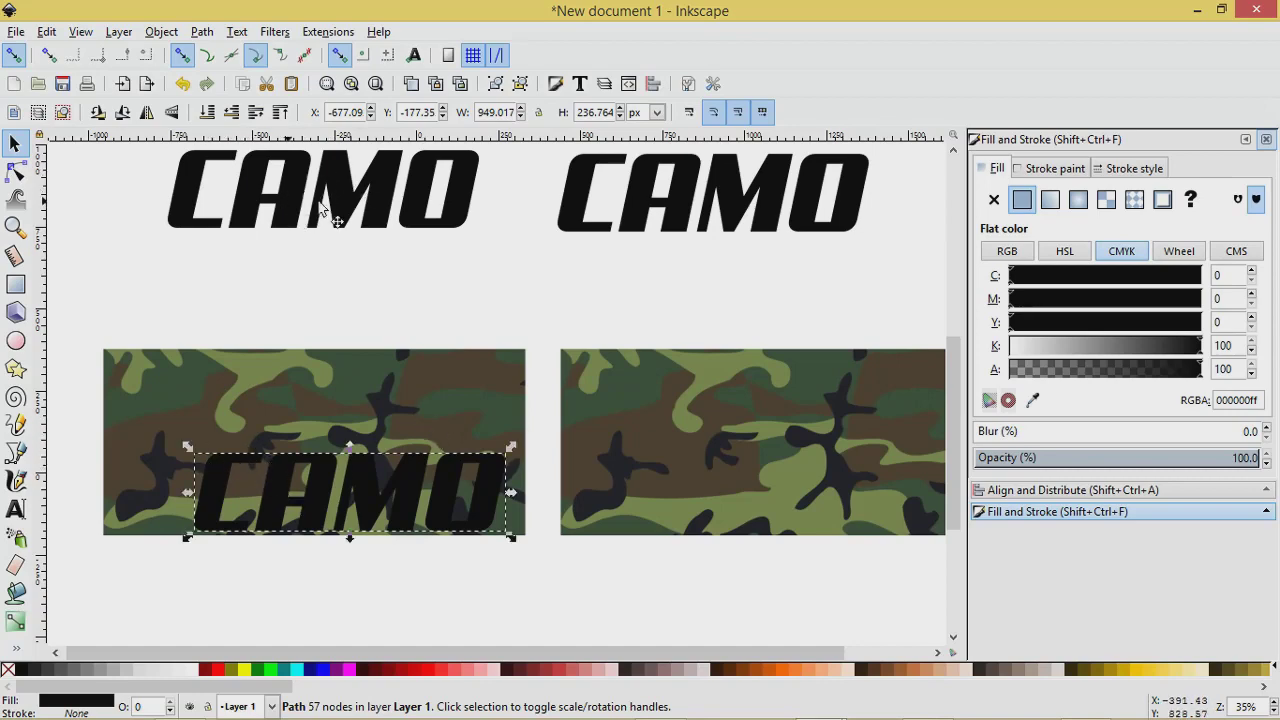
Move the top CAMO text onto the right camo rectangle and nudge it right.
left_click_drag(320, 207, 774, 499)
key("space")
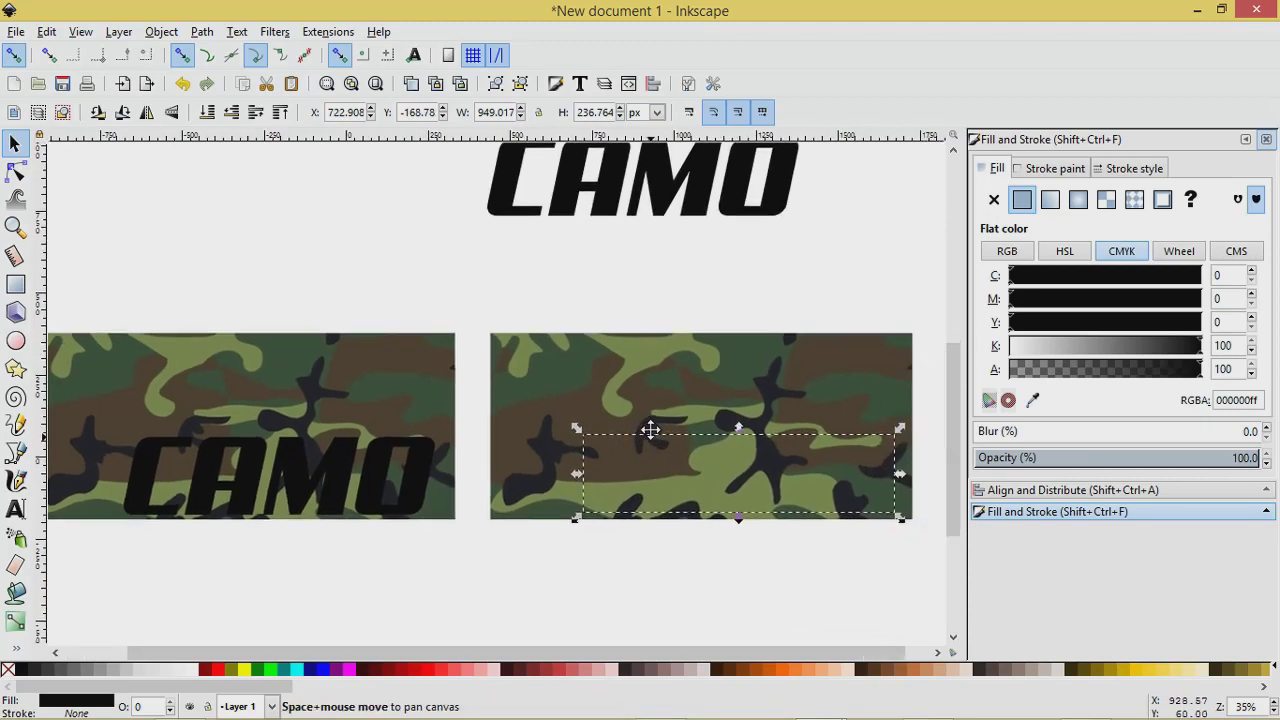
key("space")
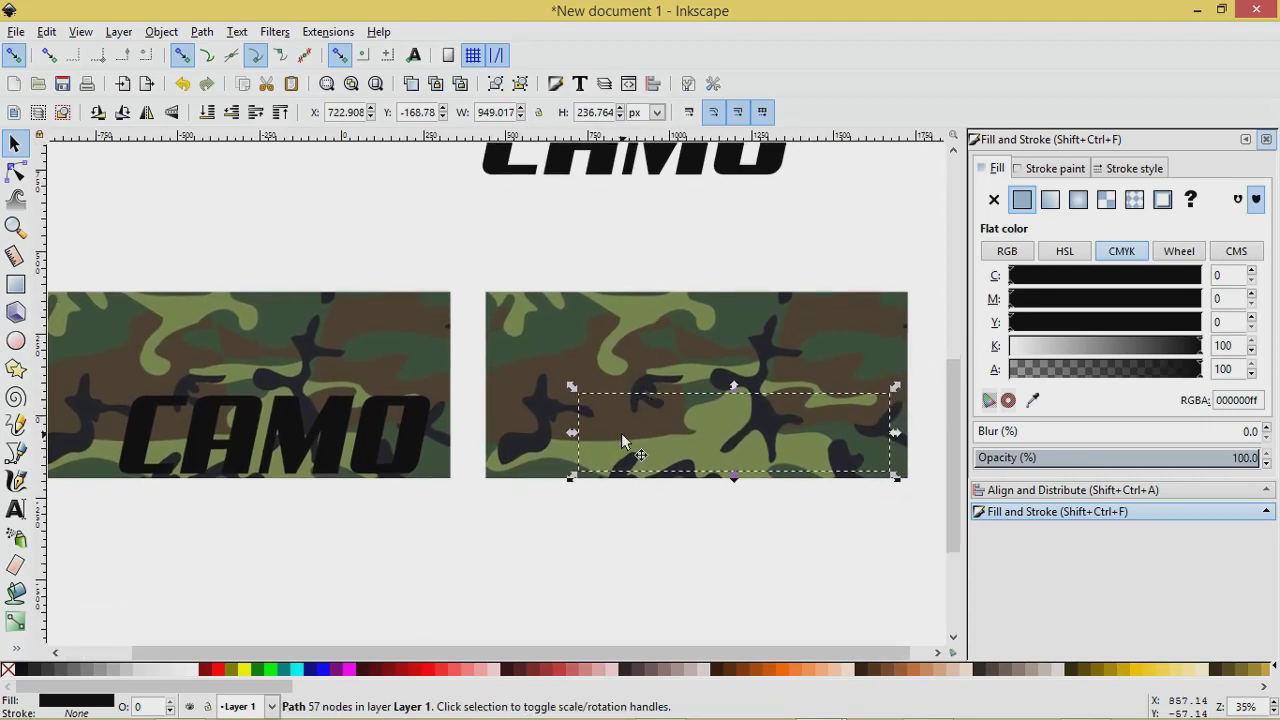
key("Right")
key("Right")
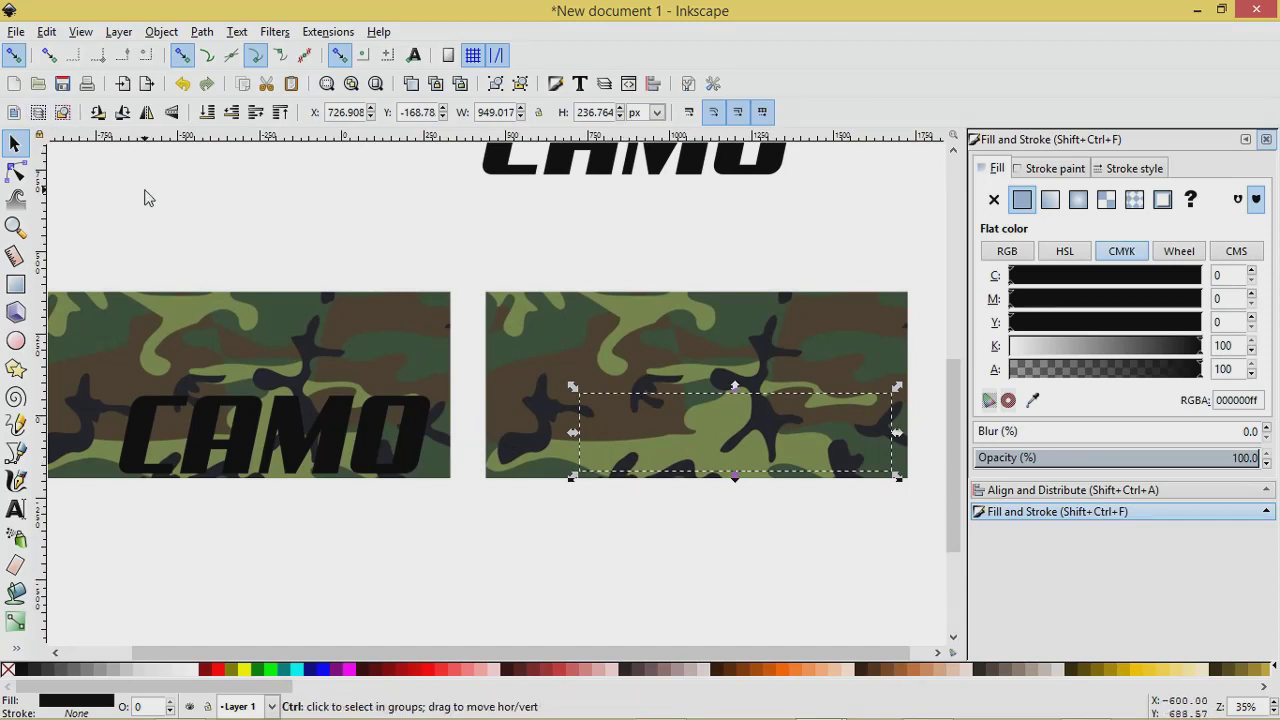
Clip the left camo rectangle to its CAMO letters.
scroll(144, 197, "down", 1)
left_click_drag(209, 426, 314, 451)
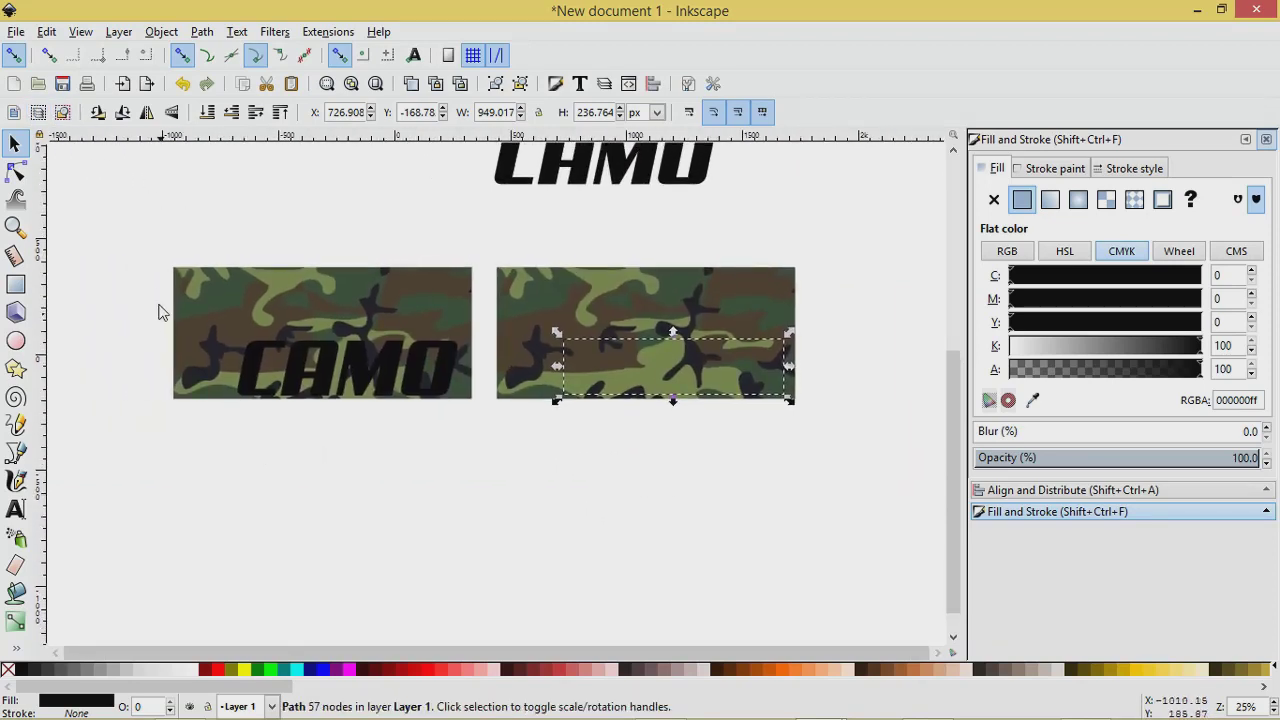
left_click_drag(148, 251, 491, 435)
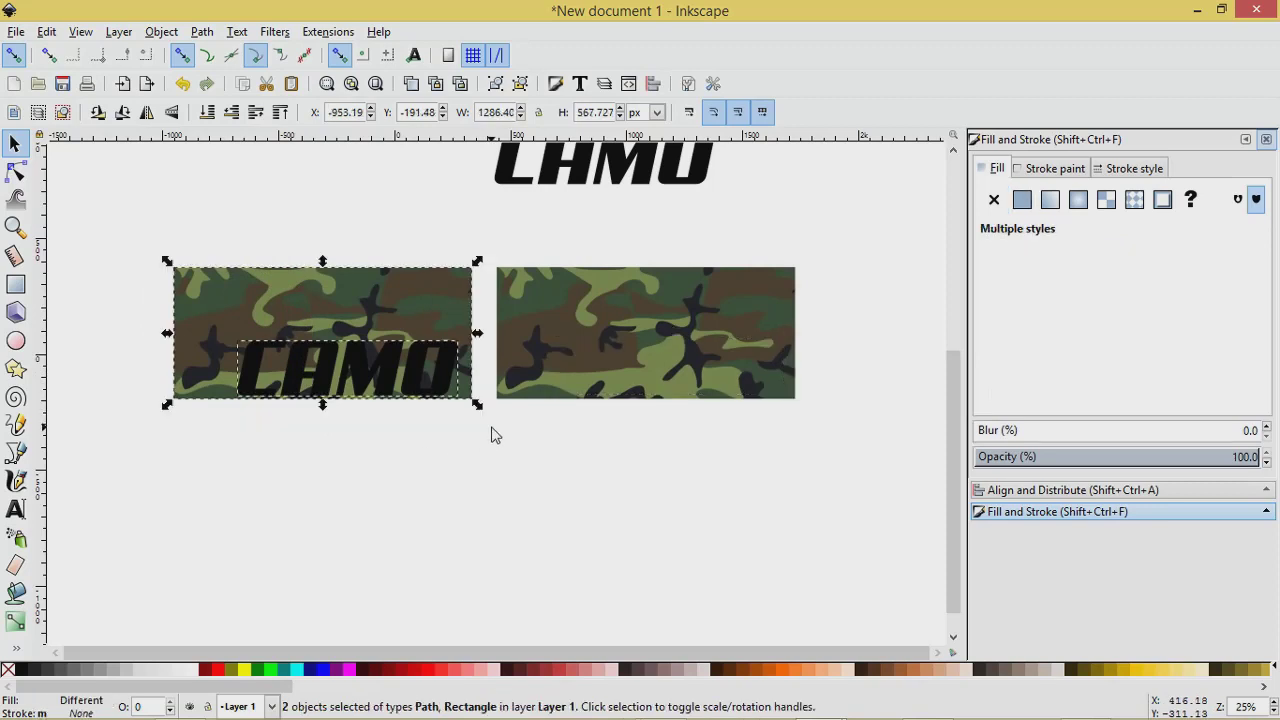
left_click(161, 31)
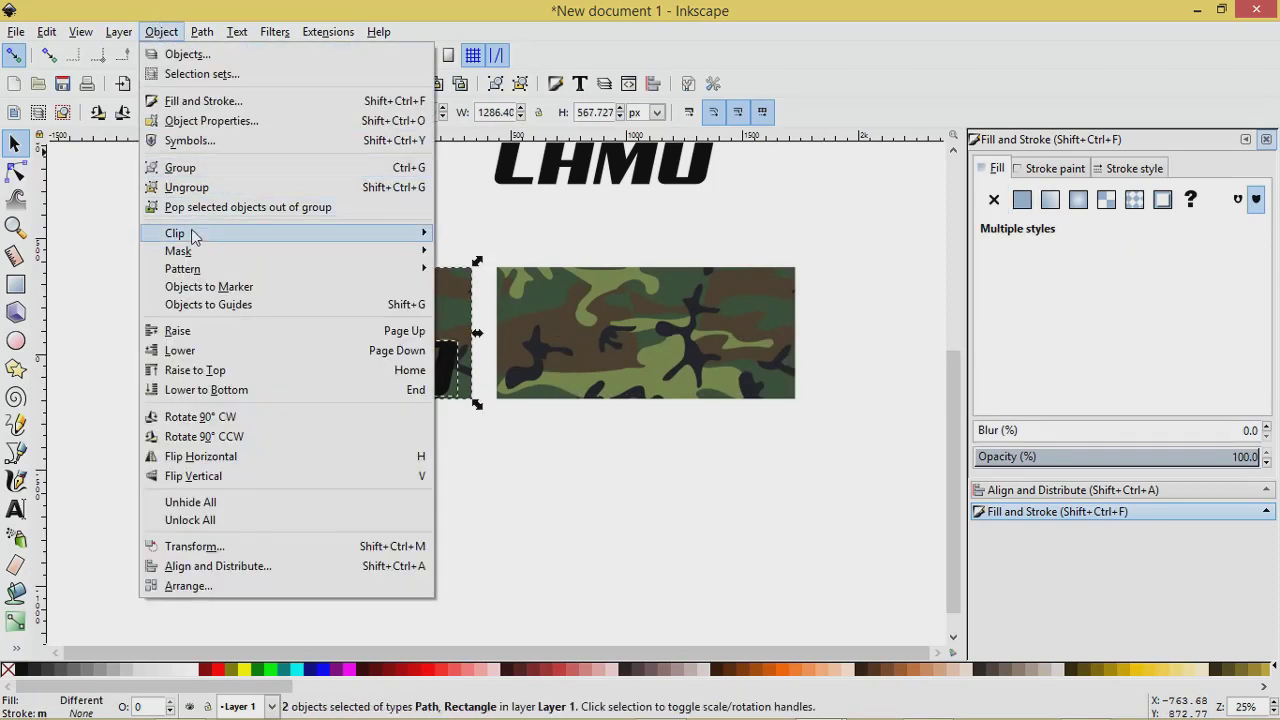
mouse_move(193, 234)
left_click(466, 236)
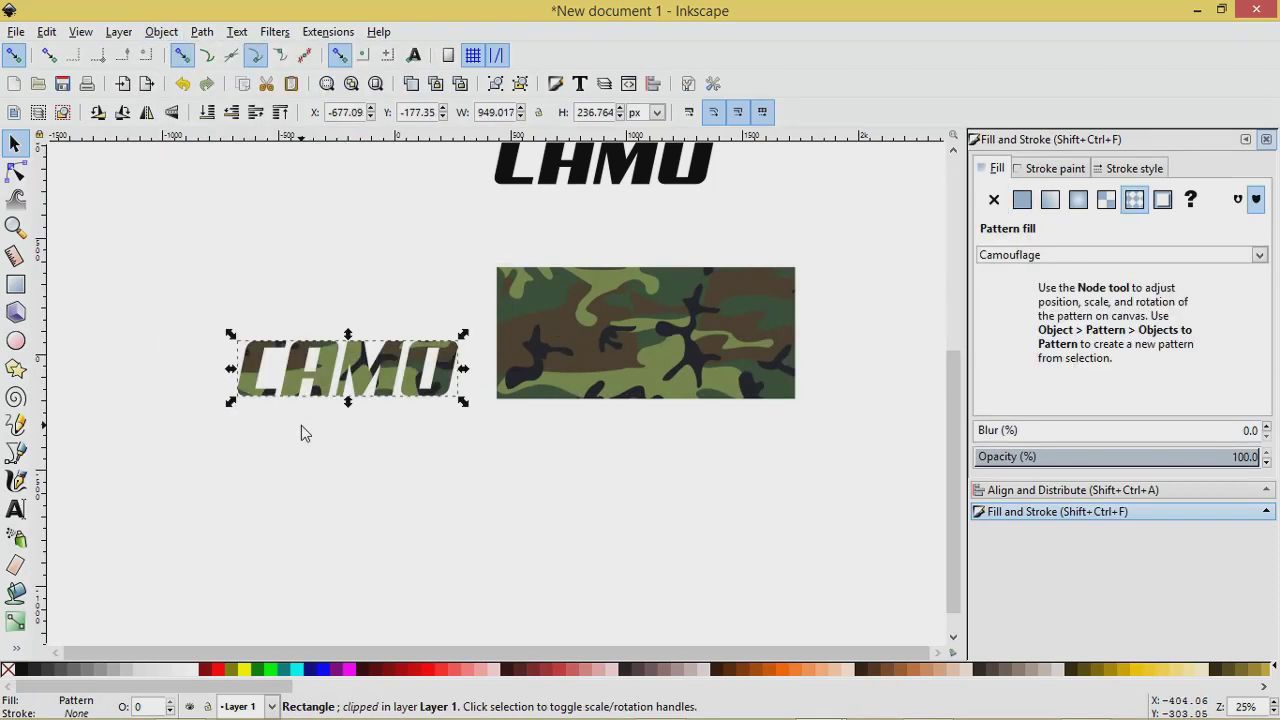
Mask the right camo rectangle with its CAMO letters.
left_click_drag(494, 244, 868, 424)
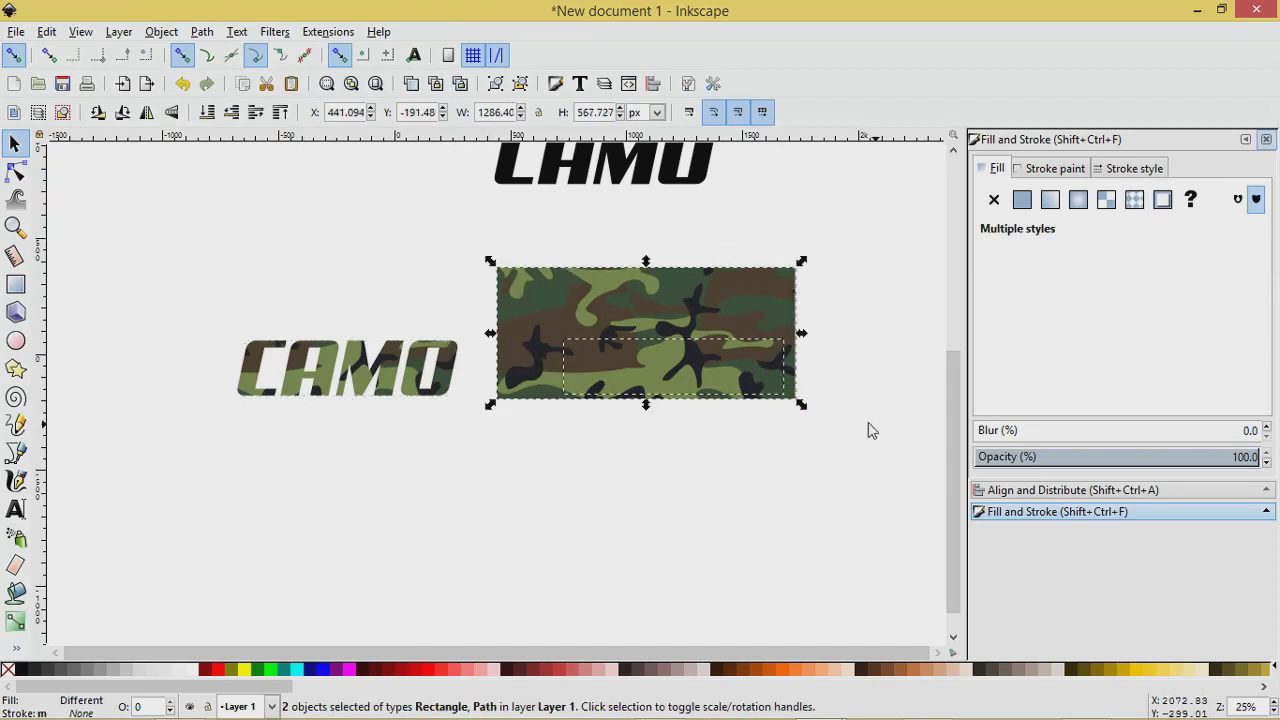
left_click(161, 31)
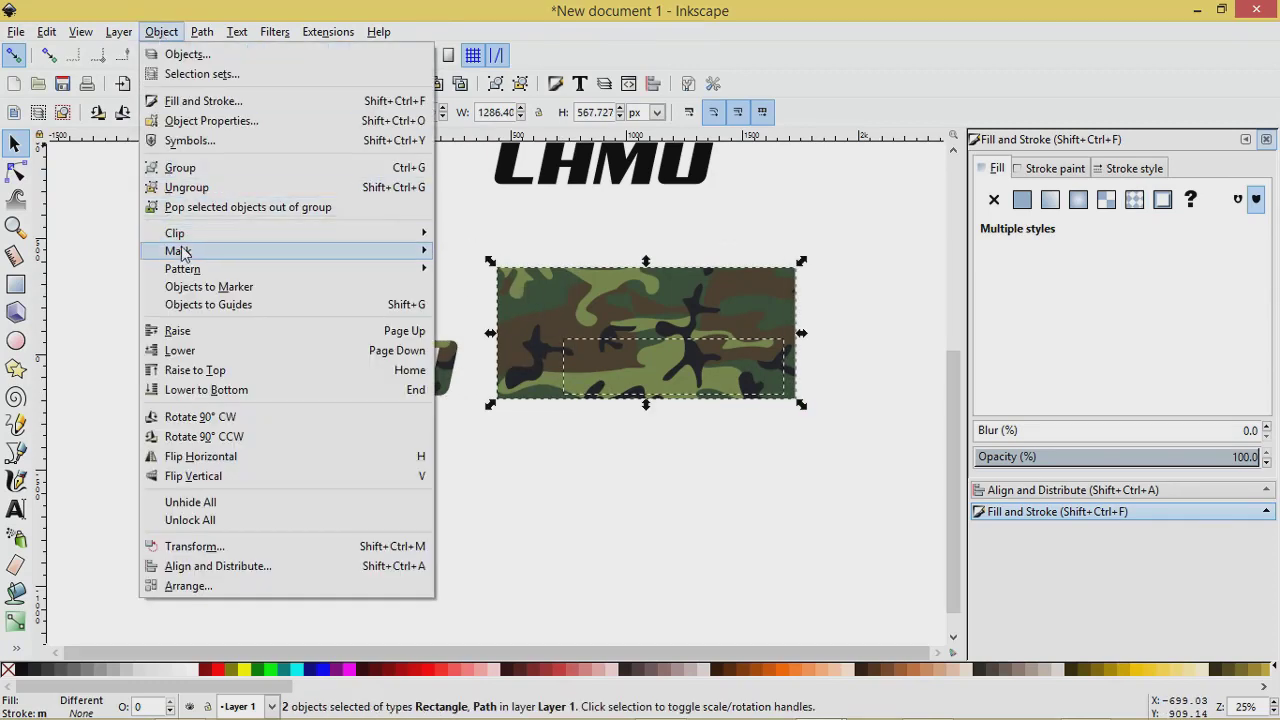
mouse_move(430, 252)
left_click(470, 252)
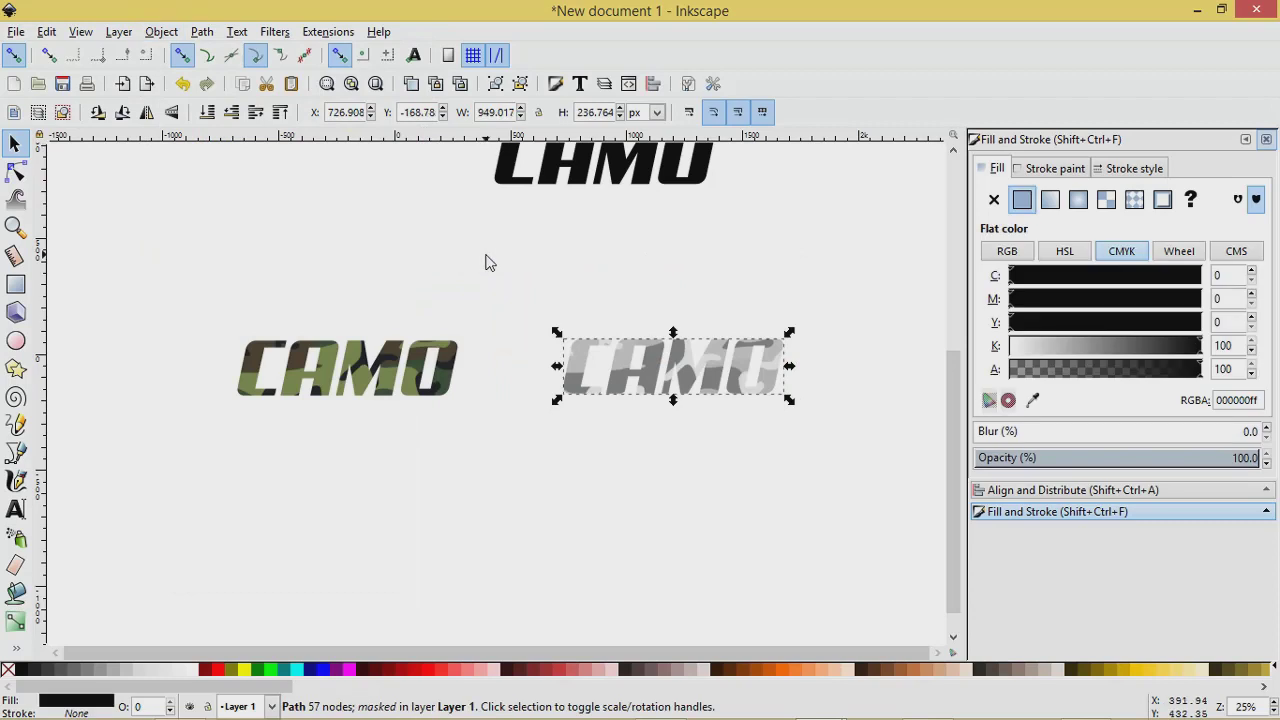
Move the grey masked CAMO above the green one, undoing an accidental node move.
left_click_drag(580, 382, 256, 276)
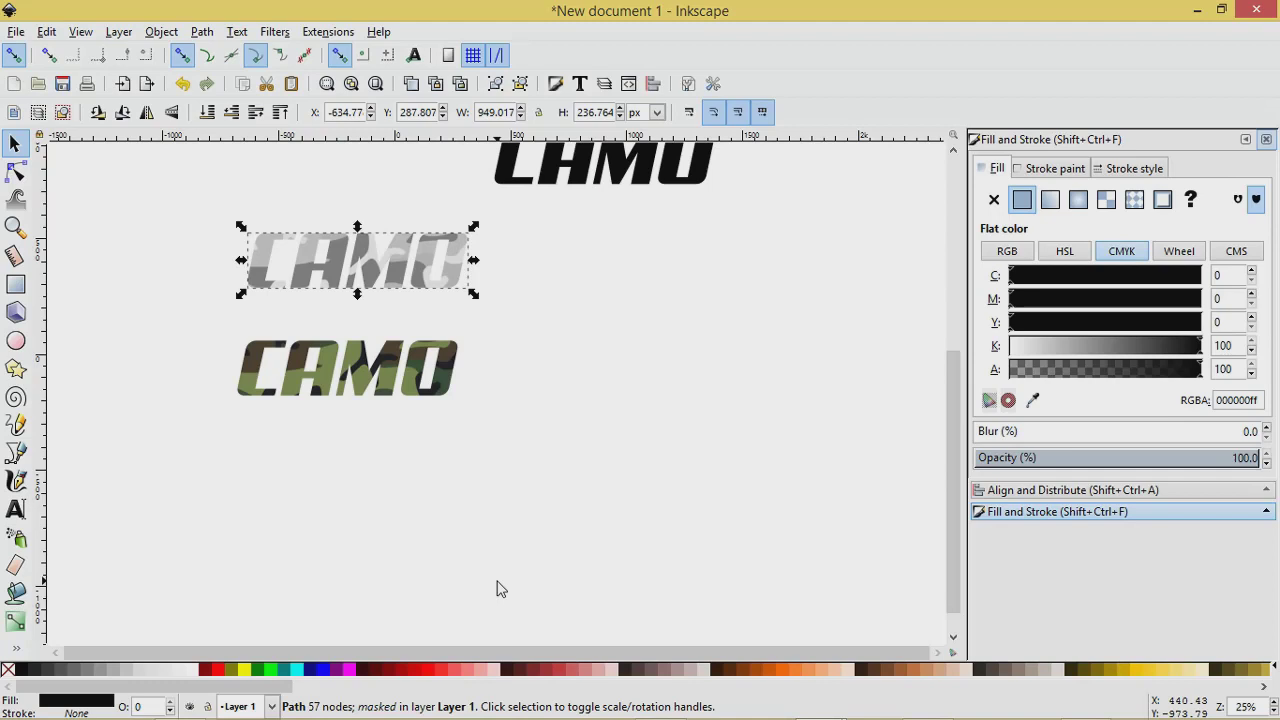
left_click(15, 172)
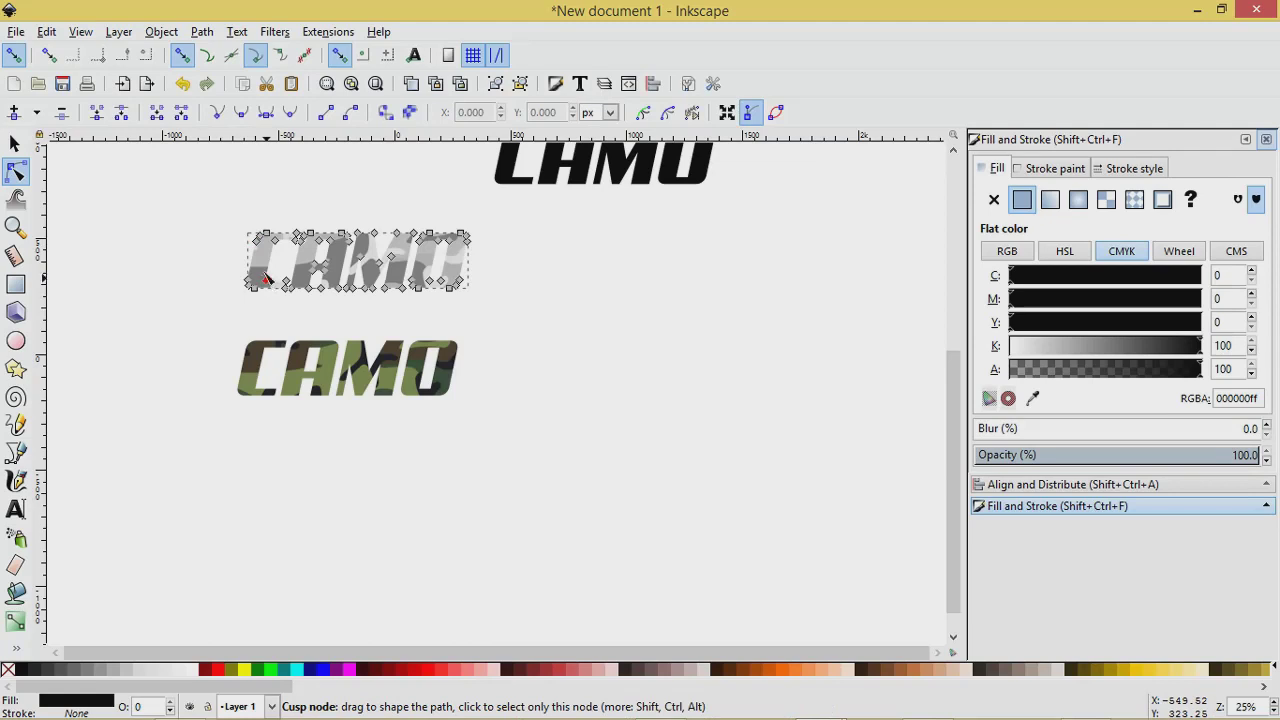
left_click_drag(265, 279, 312, 265)
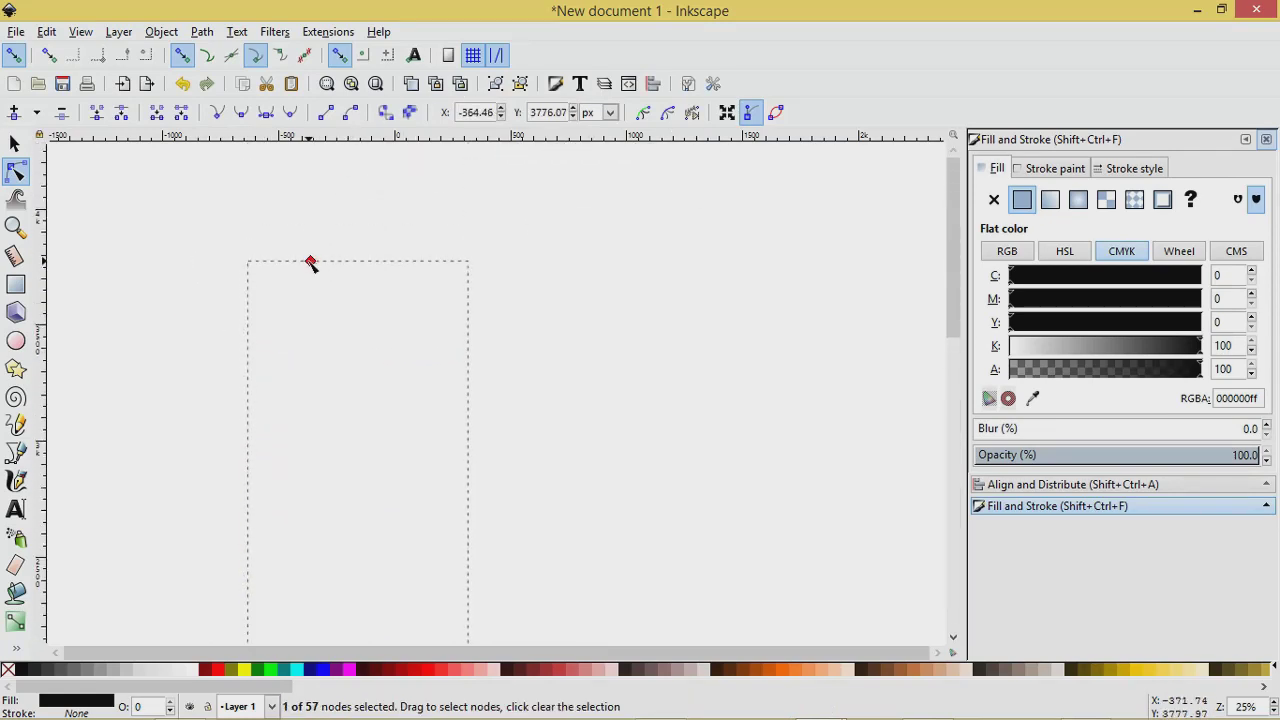
key("ctrl+z")
key("1")
key("4")
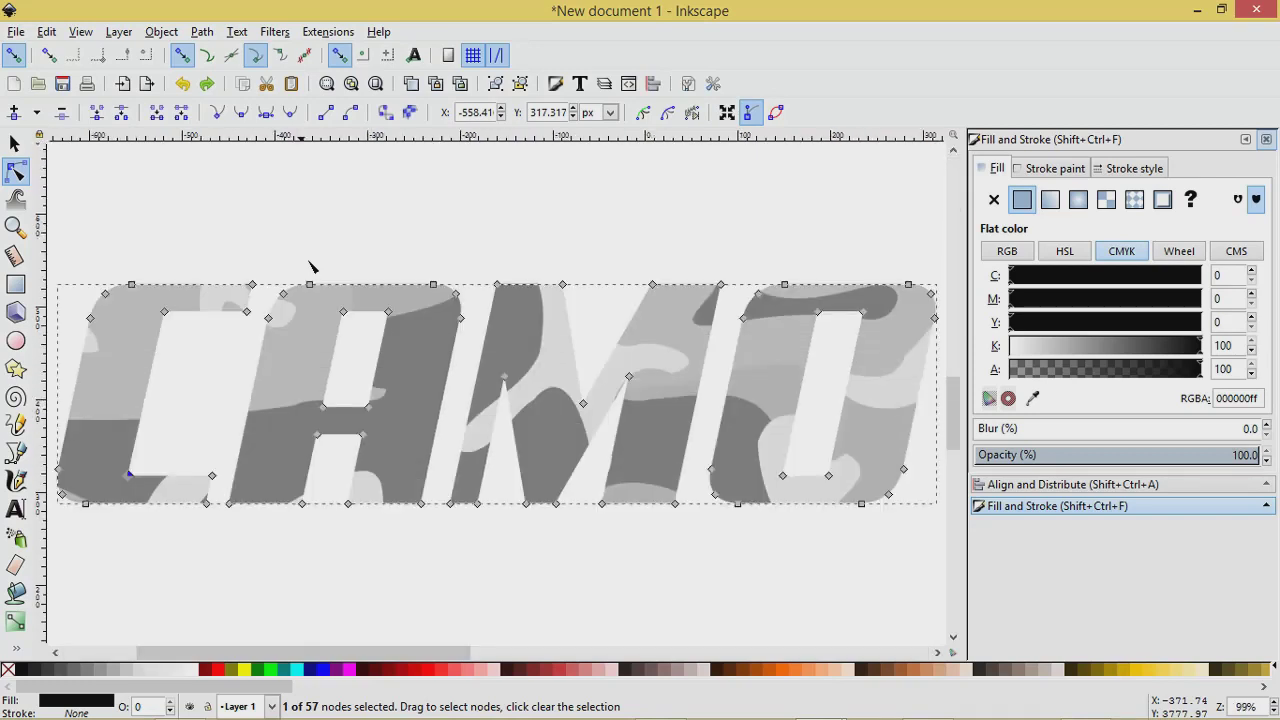
key("s")
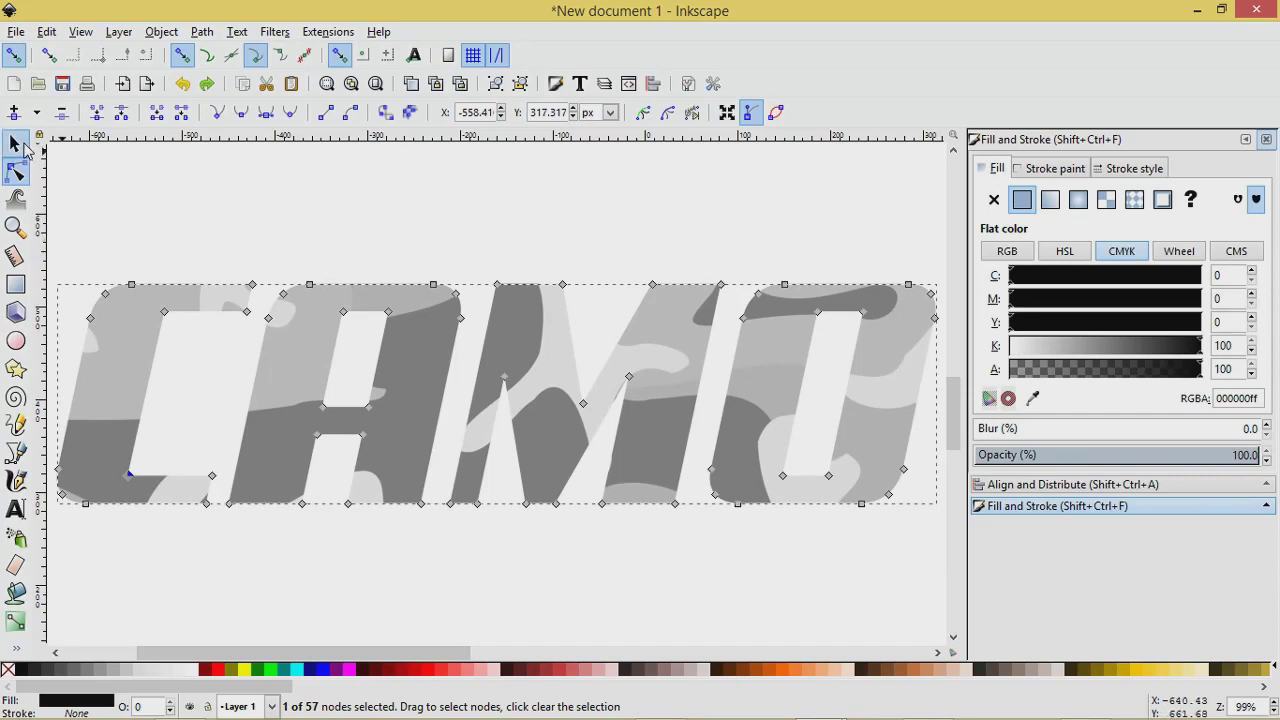
key("Escape")
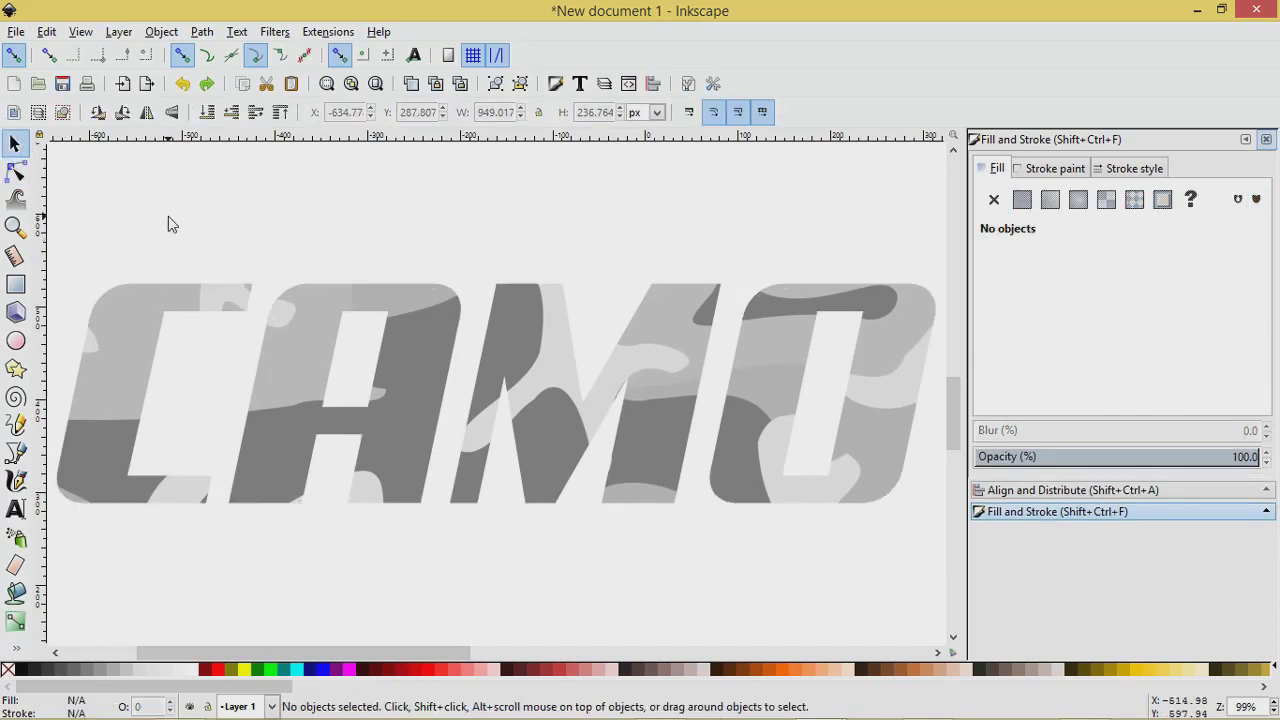
Inspect the grey CAMO's nodes, then select the green camo-filled CAMO.
scroll(168, 224, "down", 2, "ctrl")
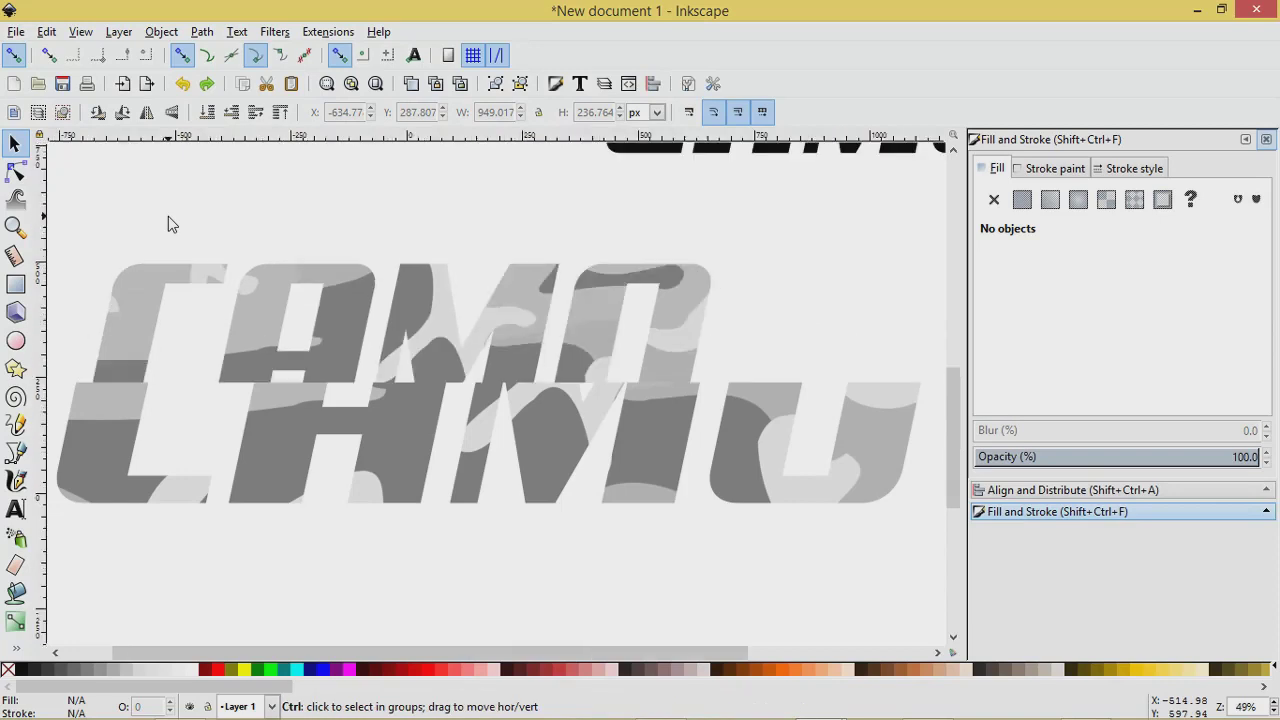
left_click_drag(263, 380, 374, 357)
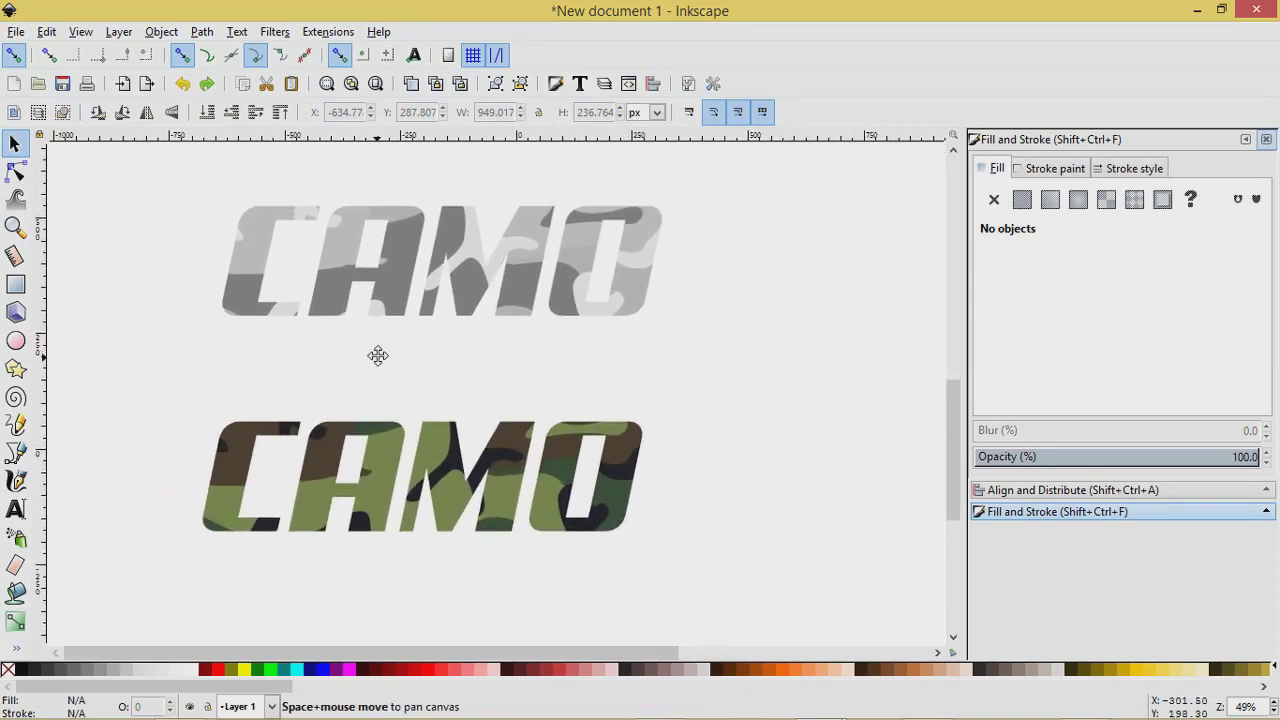
left_click(240, 253)
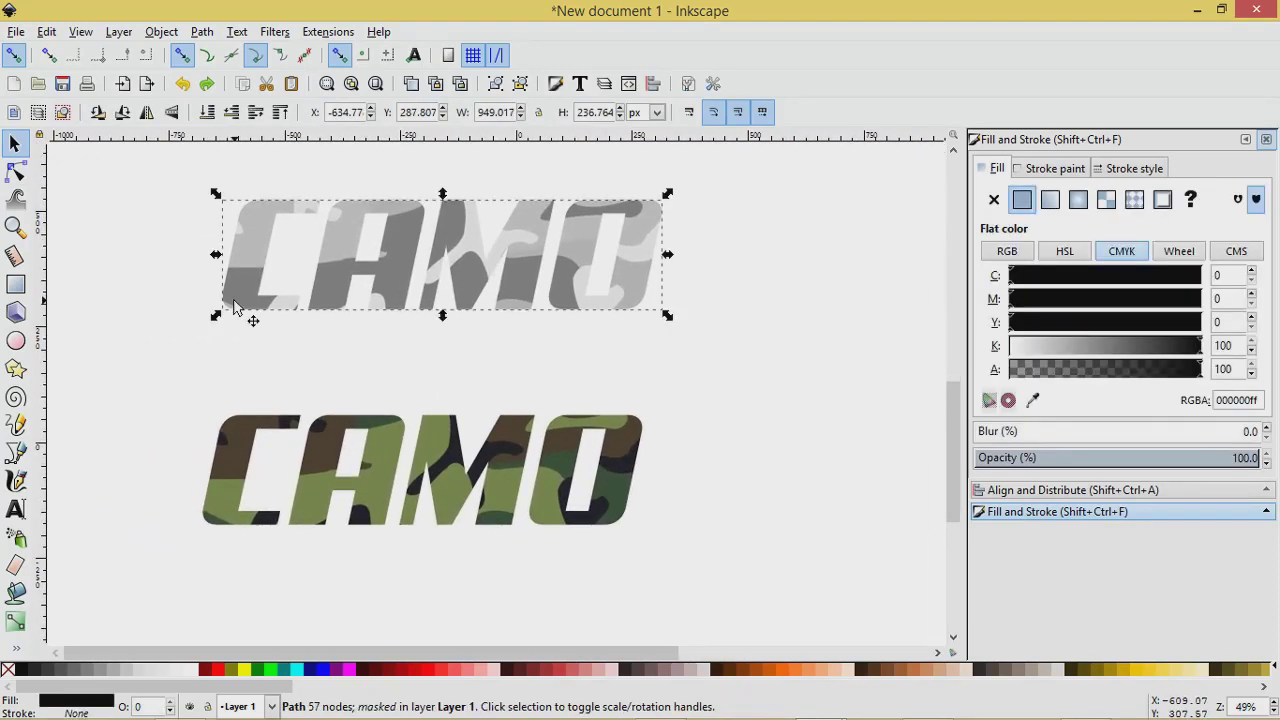
left_click(15, 172)
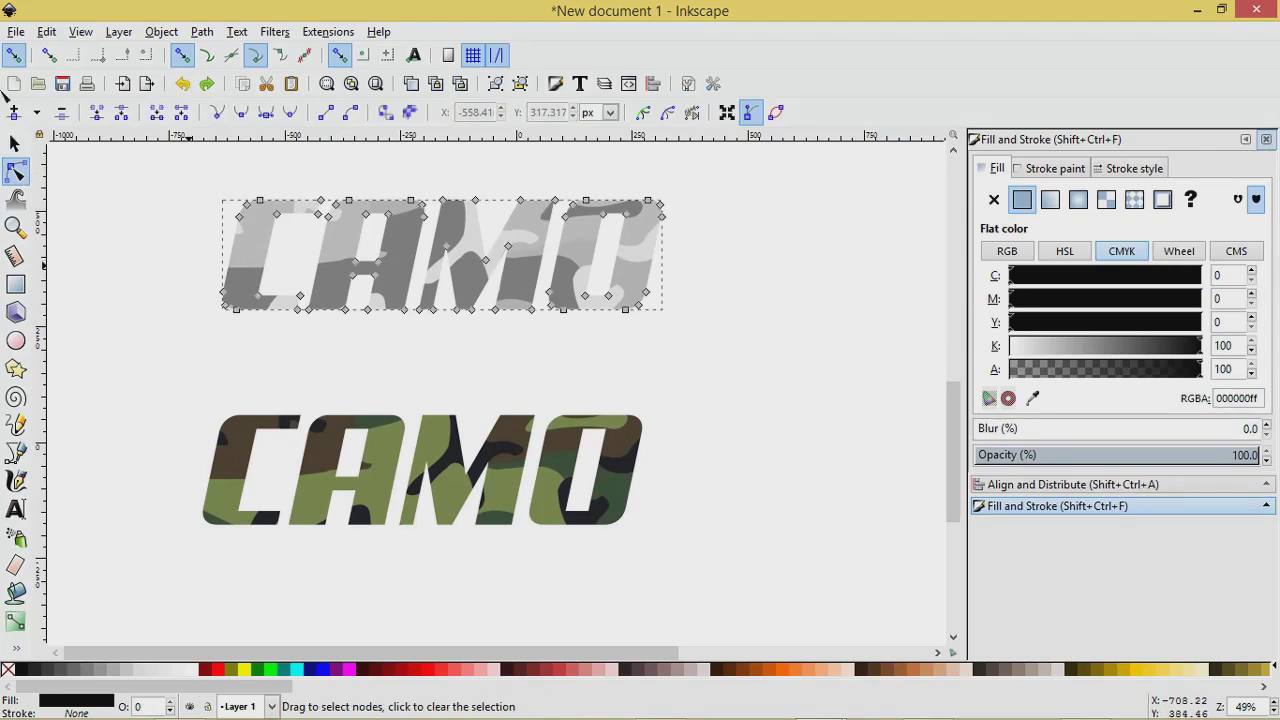
key("Escape")
left_click(14, 143)
left_click(232, 475)
scroll(232, 478, "down", 2)
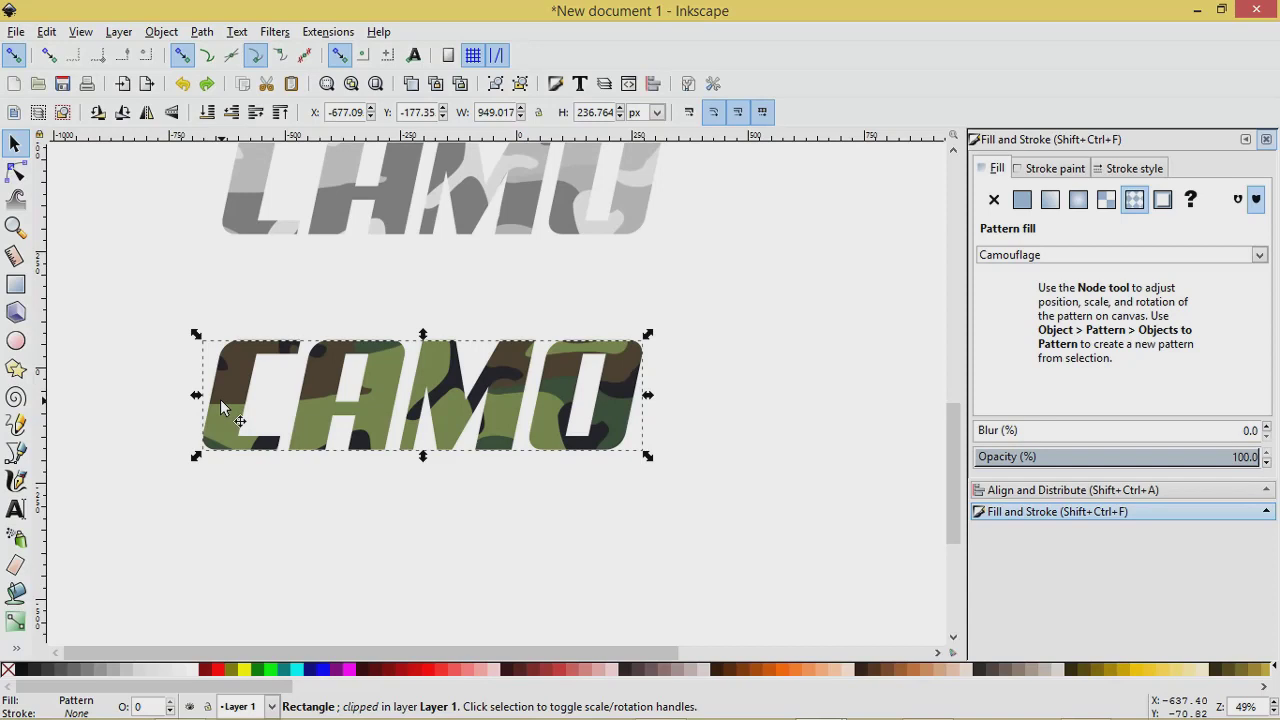
scroll(221, 403, "down", 2, "ctrl")
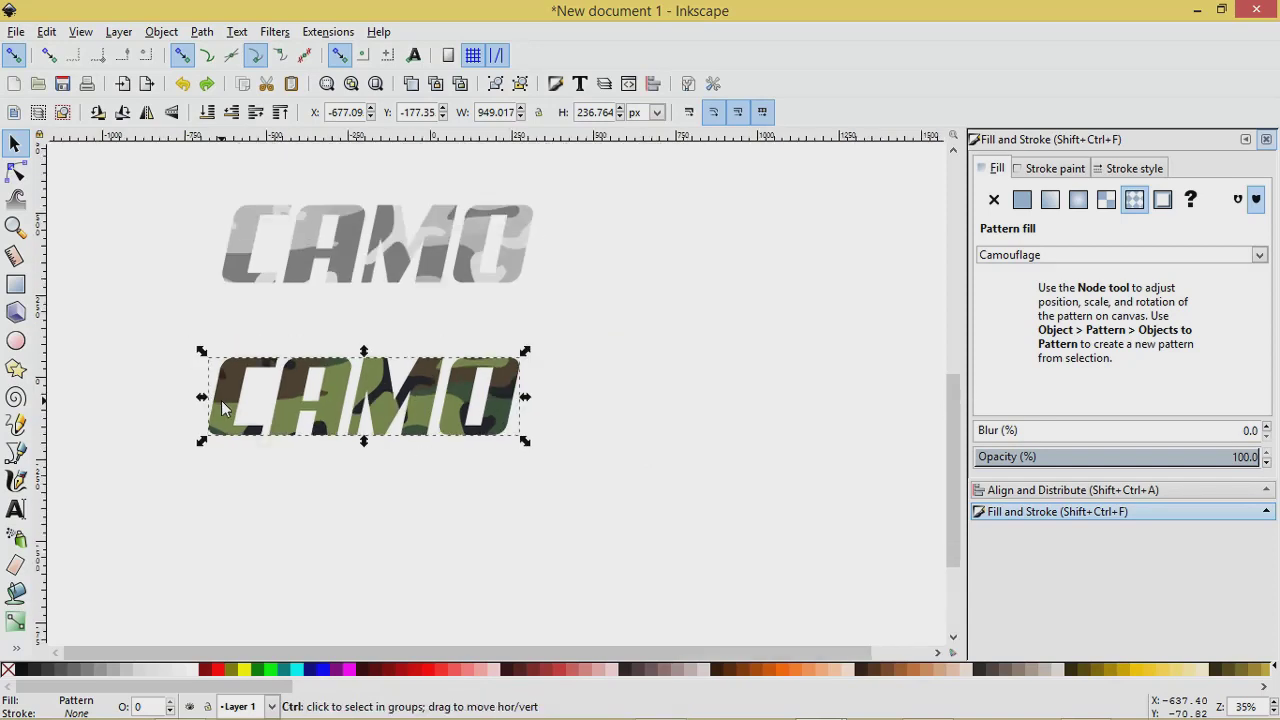
Fill the masked CAMO teal and stack it over the black CAMO.
left_click(232, 302)
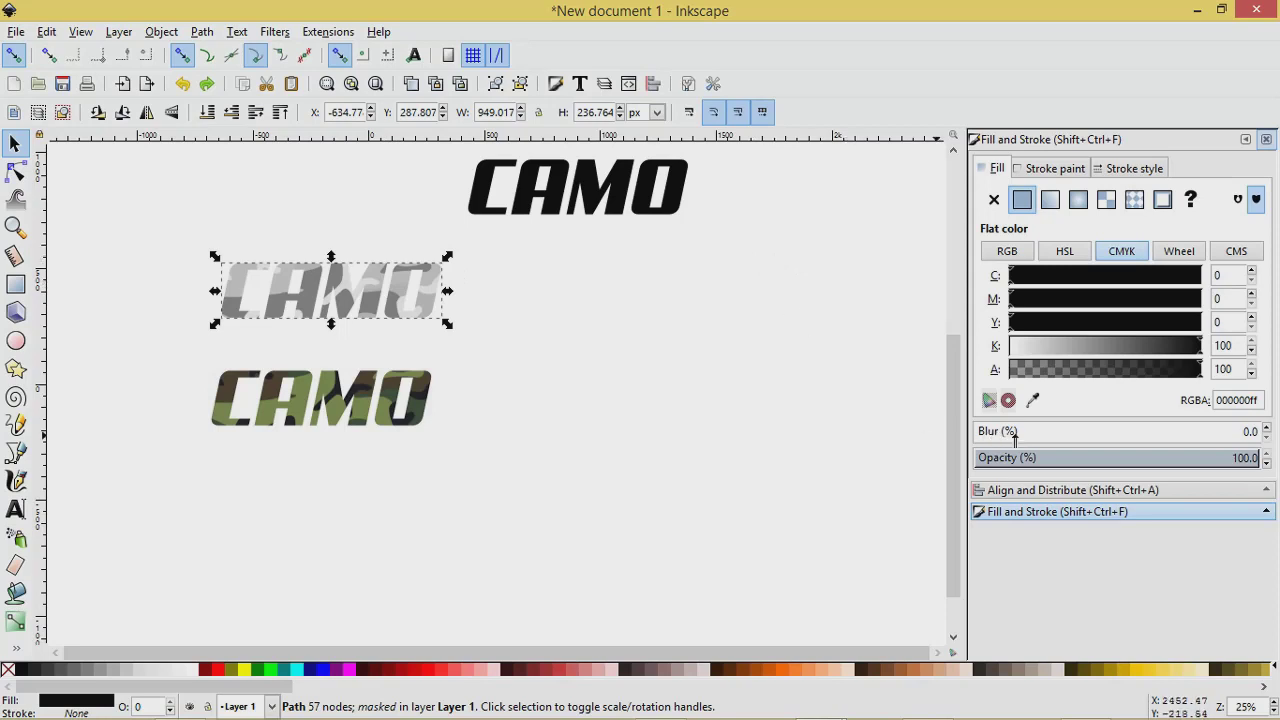
left_click(1273, 457)
left_click_drag(235, 318, 474, 273)
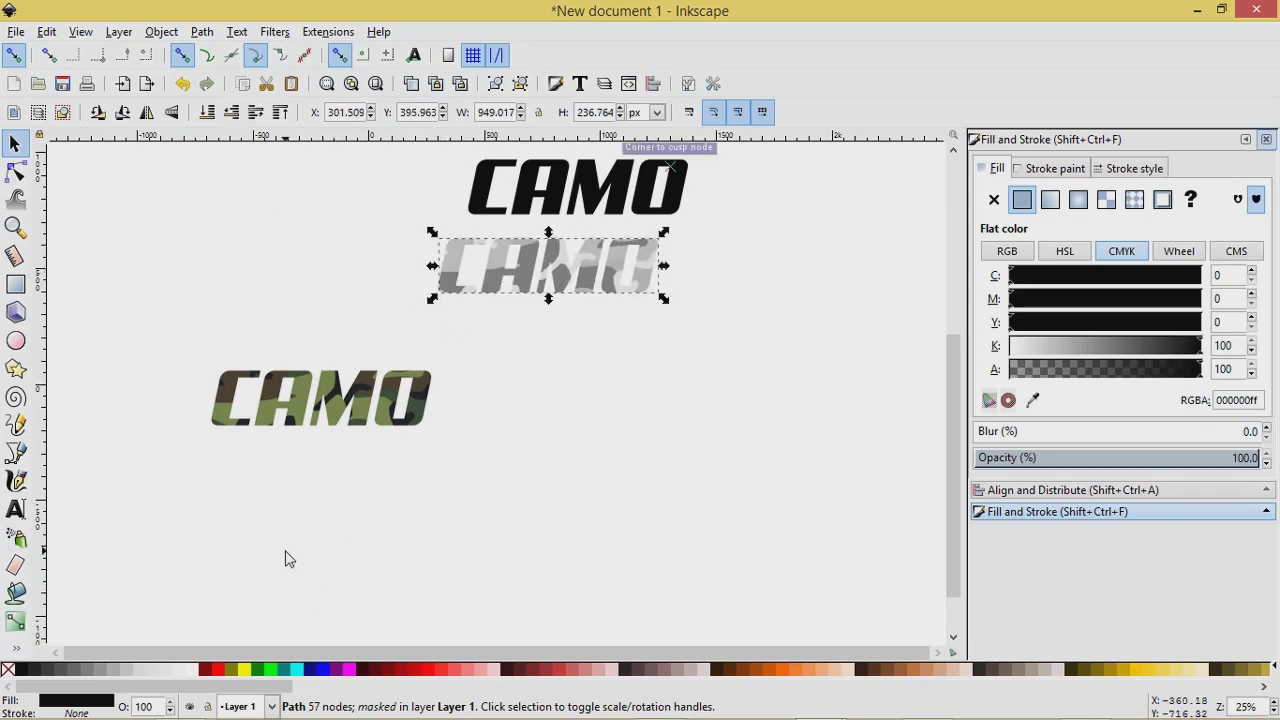
left_click(222, 670)
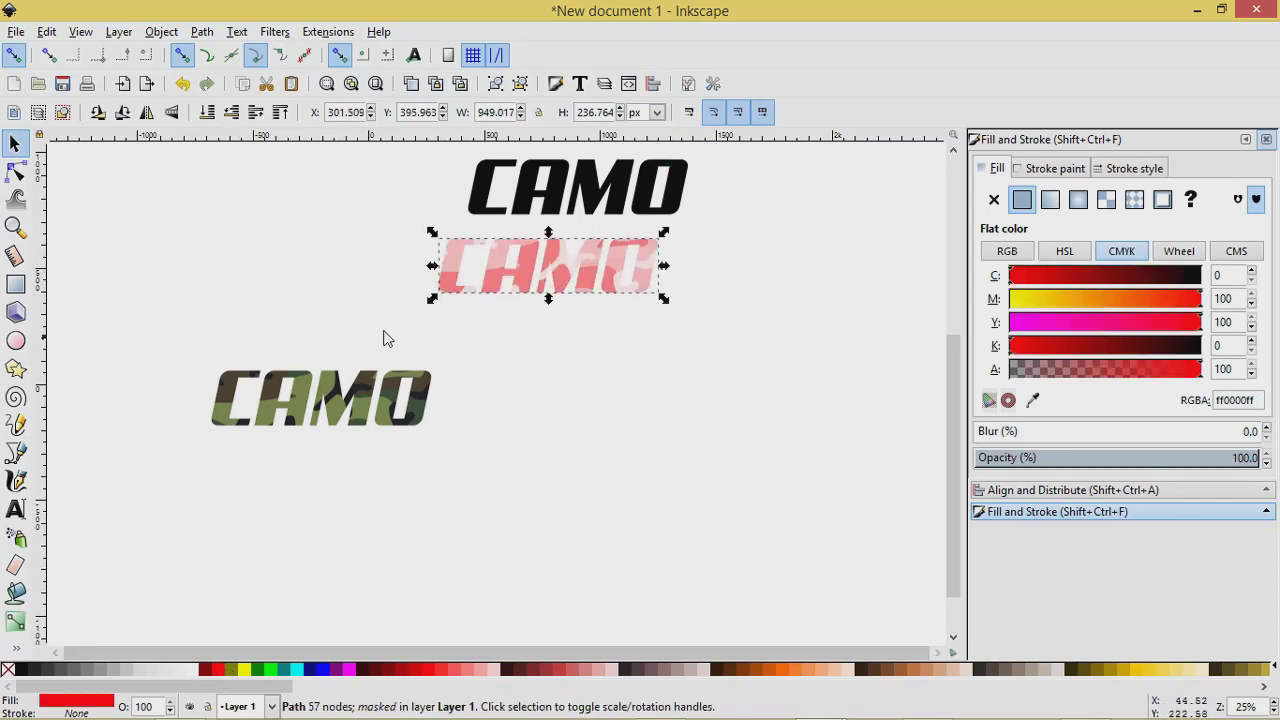
left_click_drag(649, 281, 672, 282)
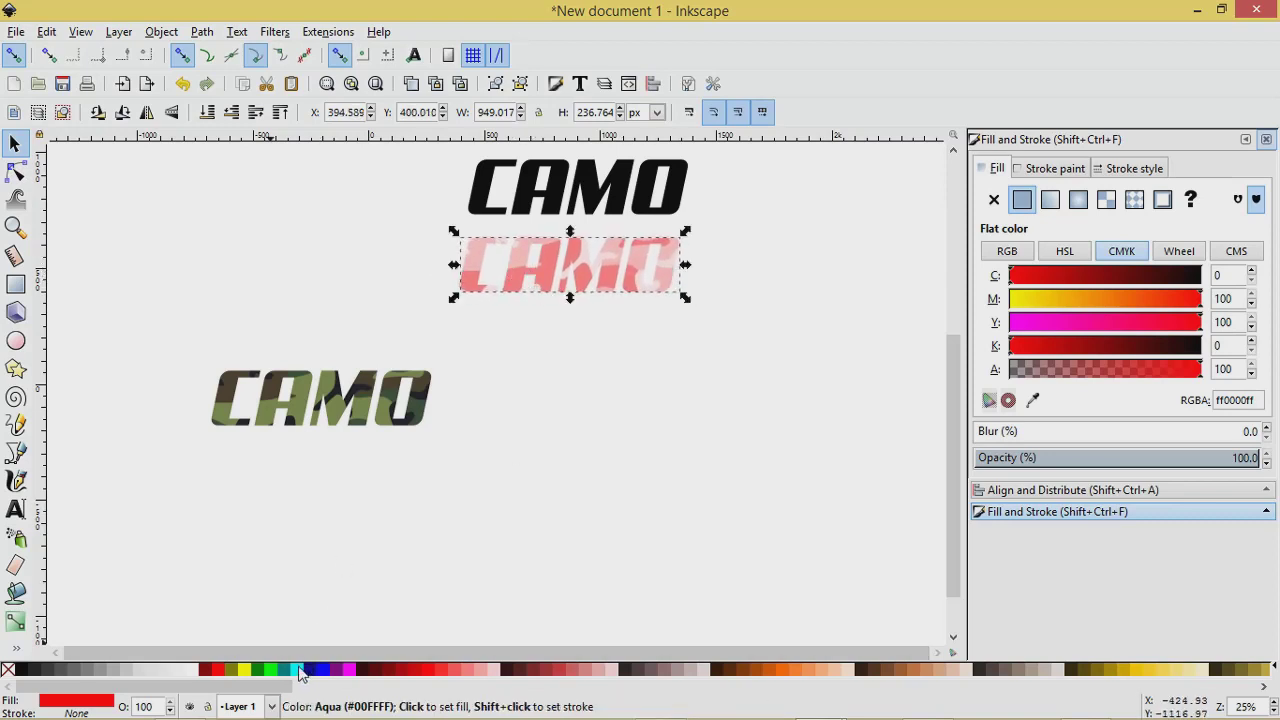
left_click(298, 671)
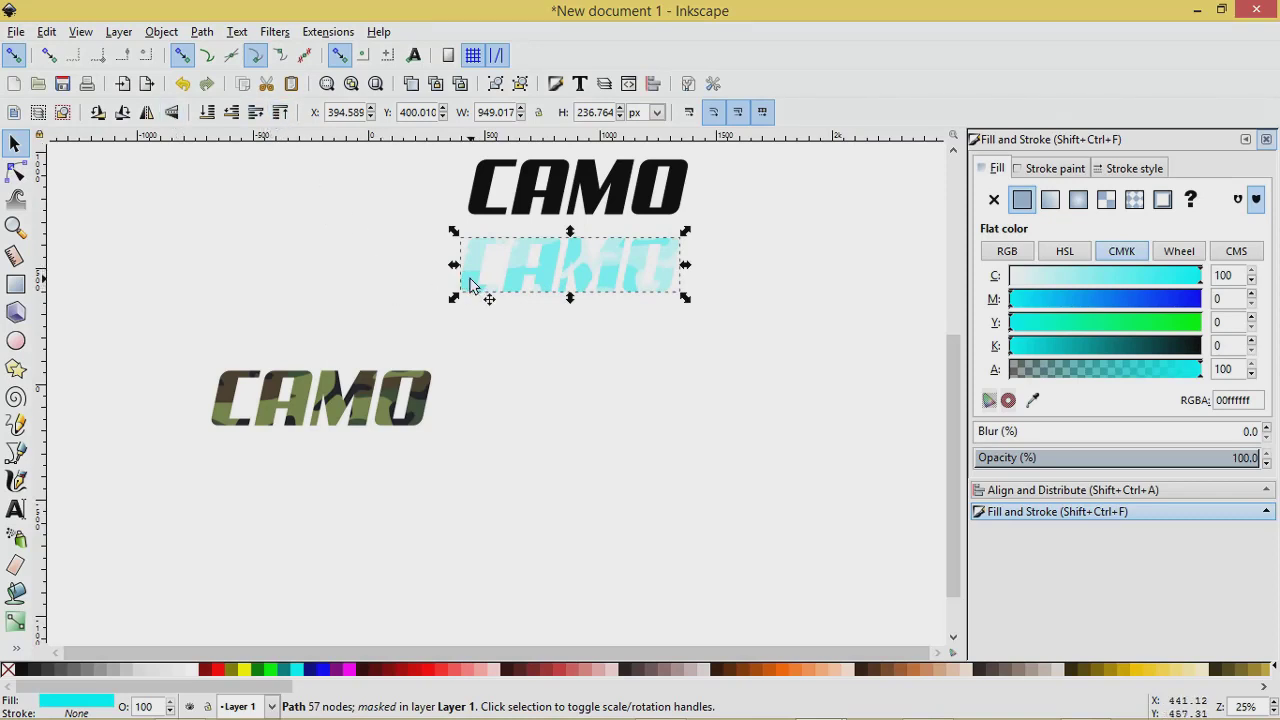
left_click_drag(477, 291, 484, 212)
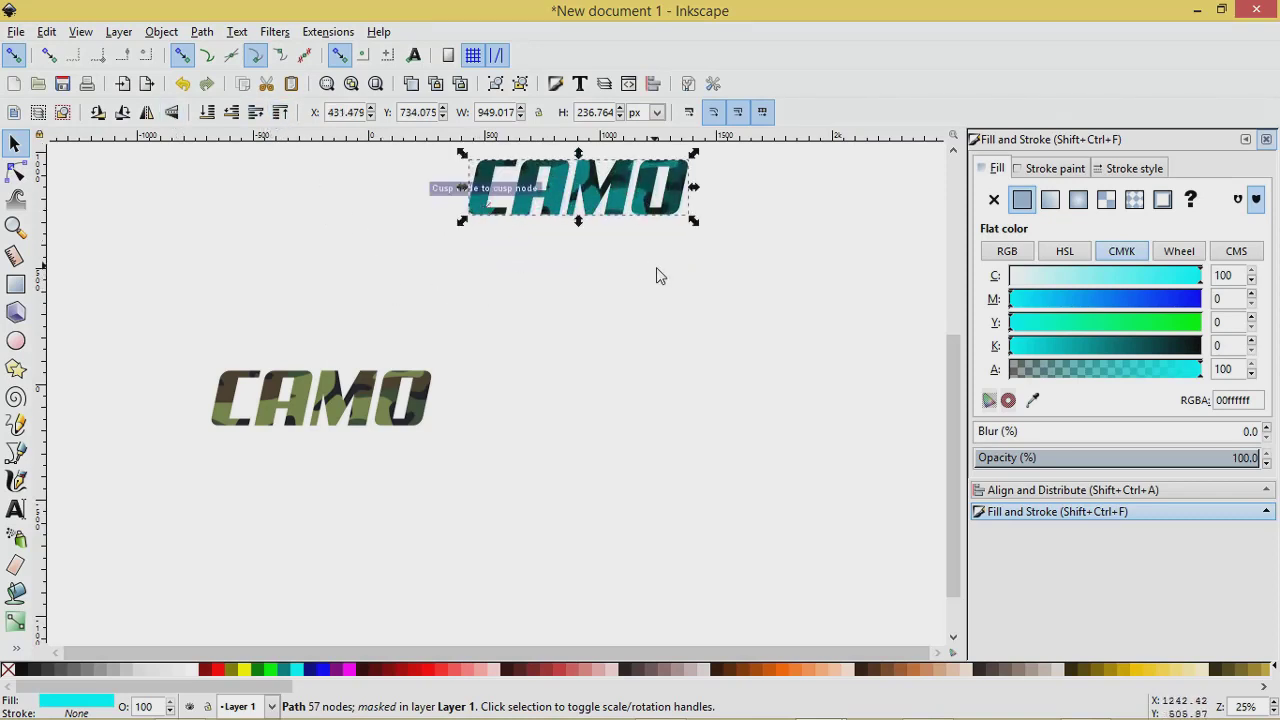
Select both stacked CAMO objects and move the pair lower on the canvas.
scroll(660, 280, "up", 1)
left_click_drag(433, 179, 766, 286)
left_click_drag(654, 234, 642, 284)
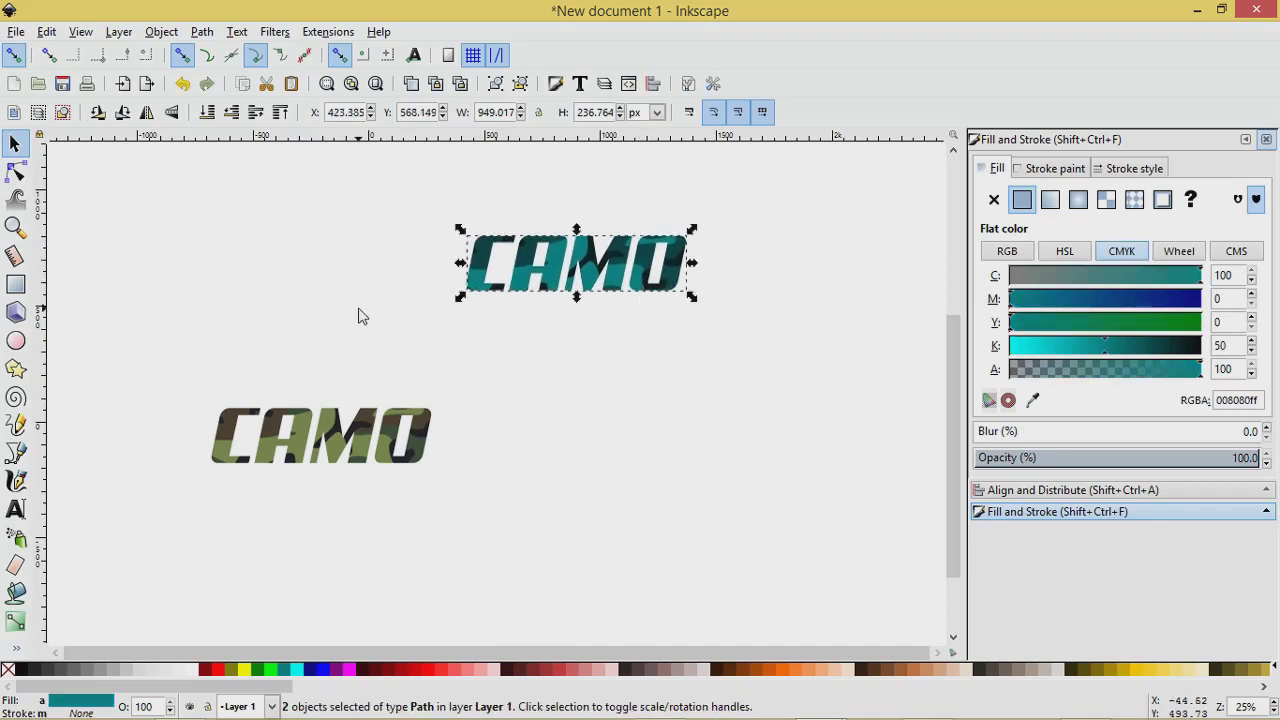
scroll(357, 314, "down", 1)
Place the green camo CAMO under the teal one and export it as DESKTOP\CAMO44 PNG (949 × 237 px, 96 dpi).
left_click_drag(228, 403, 436, 328)
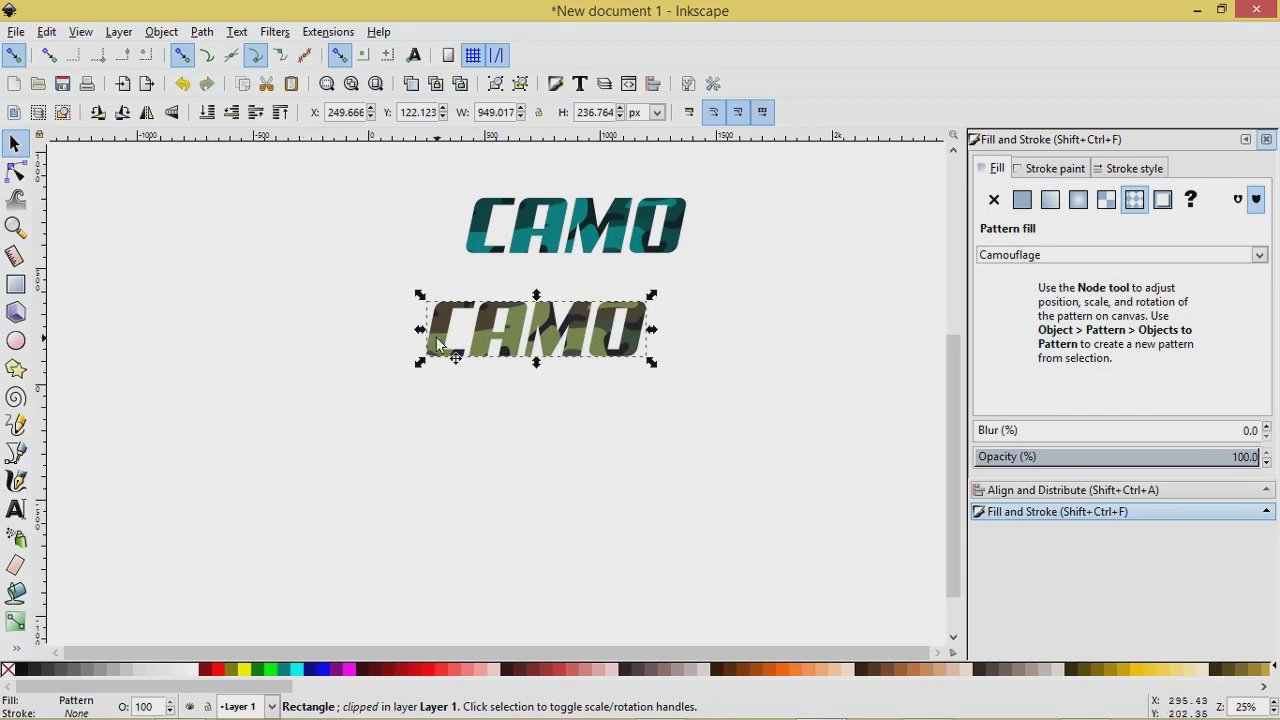
left_click(17, 34)
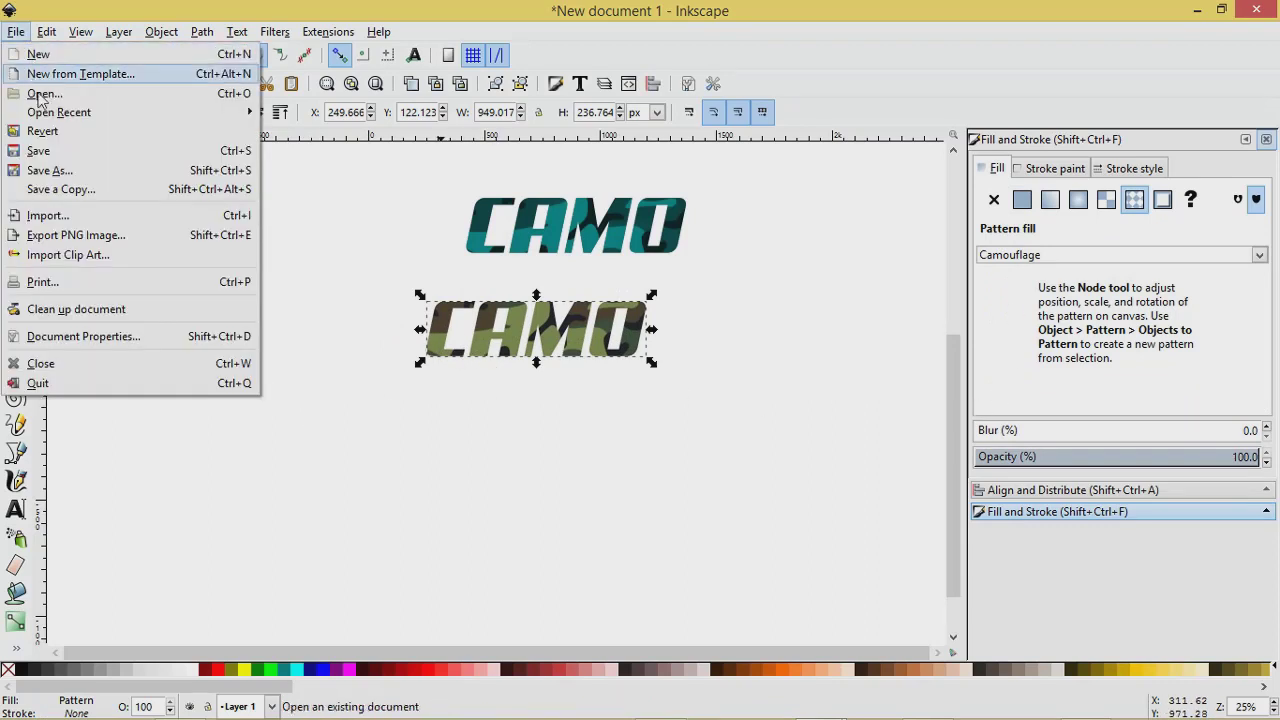
left_click(55, 238)
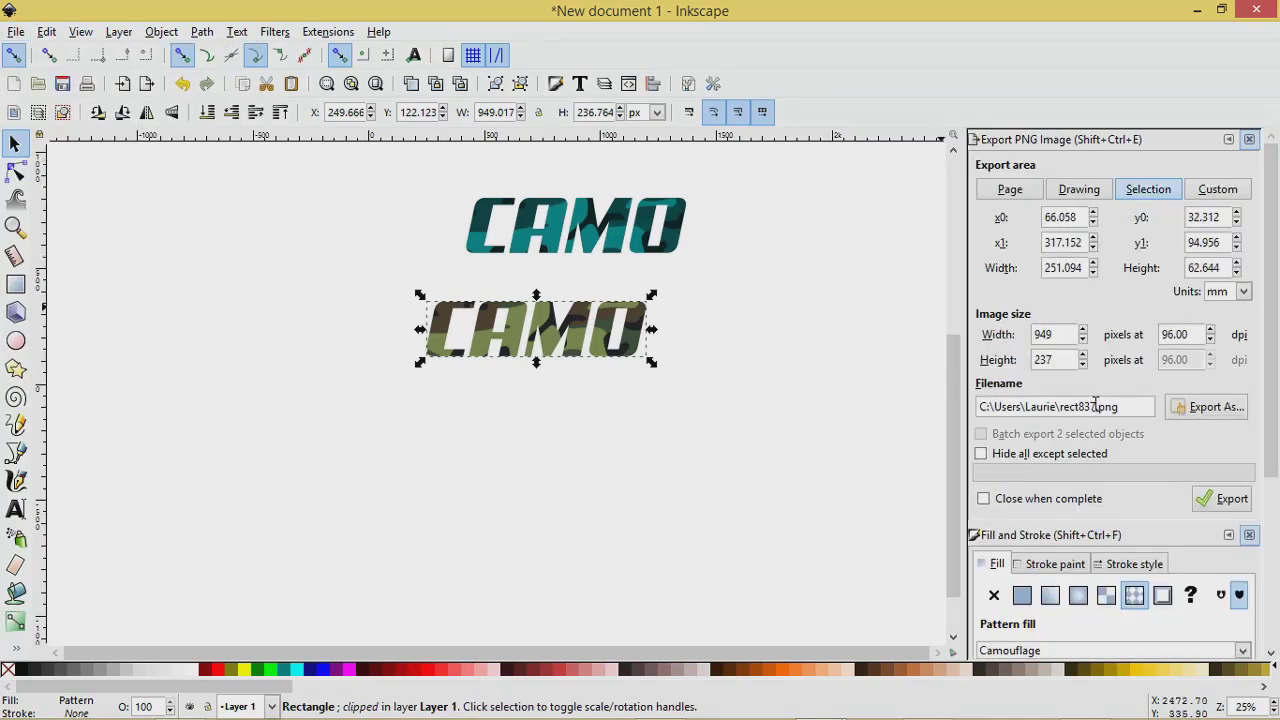
left_click_drag(1095, 405, 1062, 405)
type("DESKTOP\\CAMO")
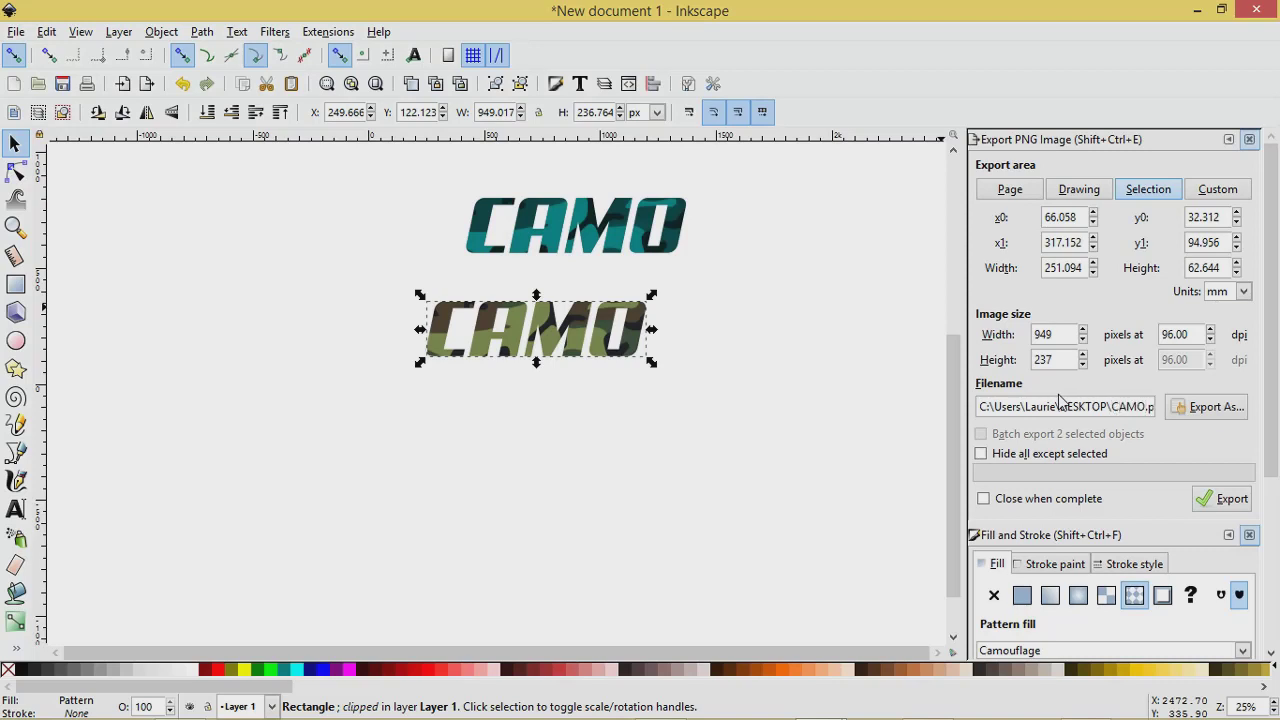
type("44")
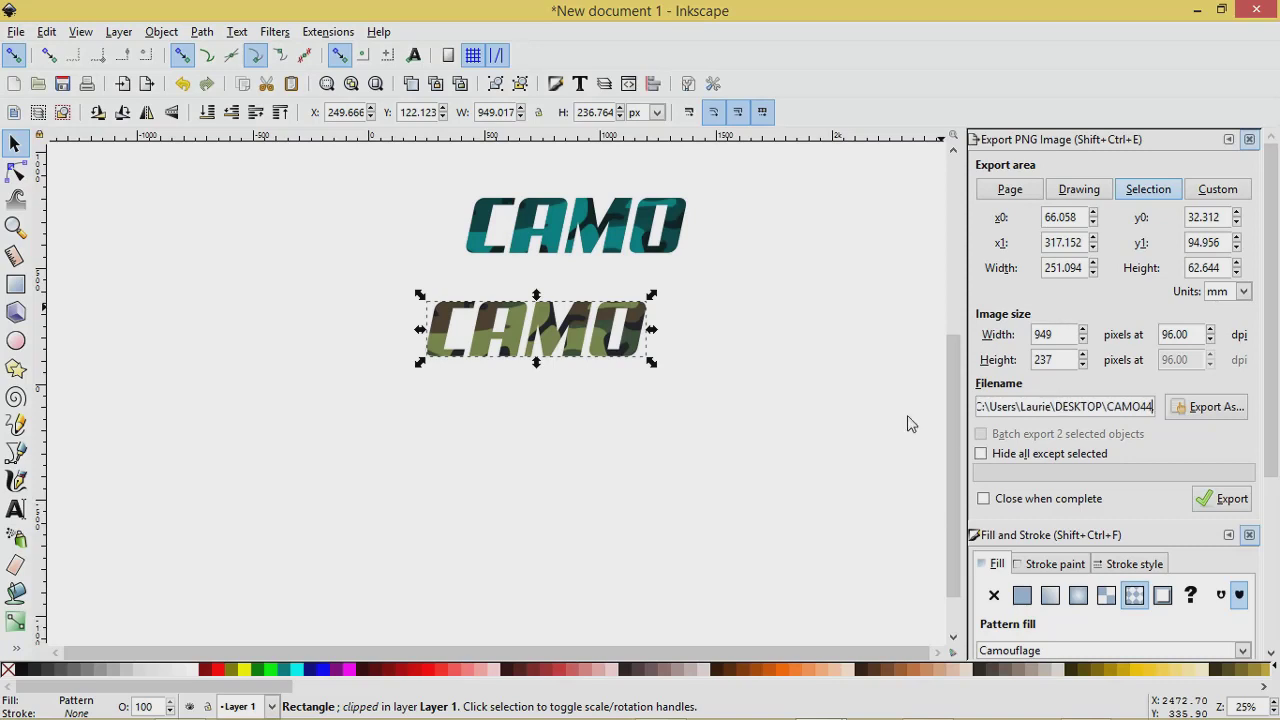
left_click(1224, 500)
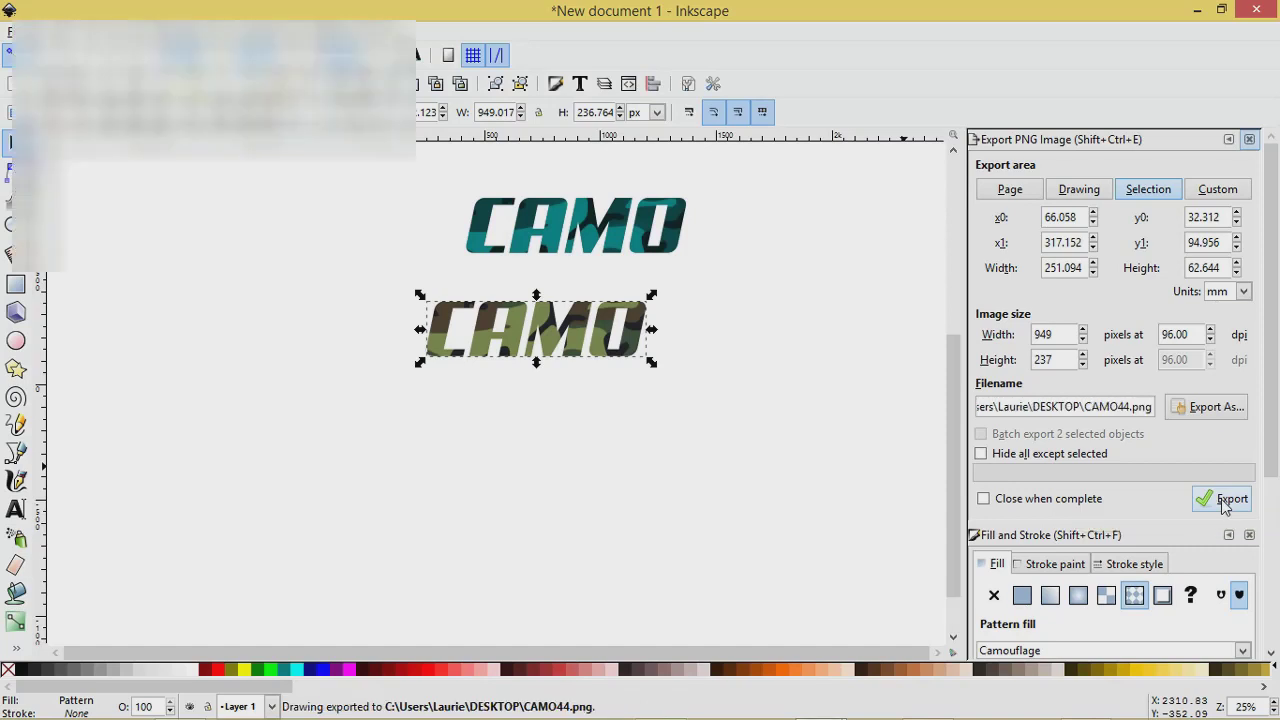
Import CAMO44.png as an embedded image and drag it below the green camo CAMO.
key("ctrl+o")
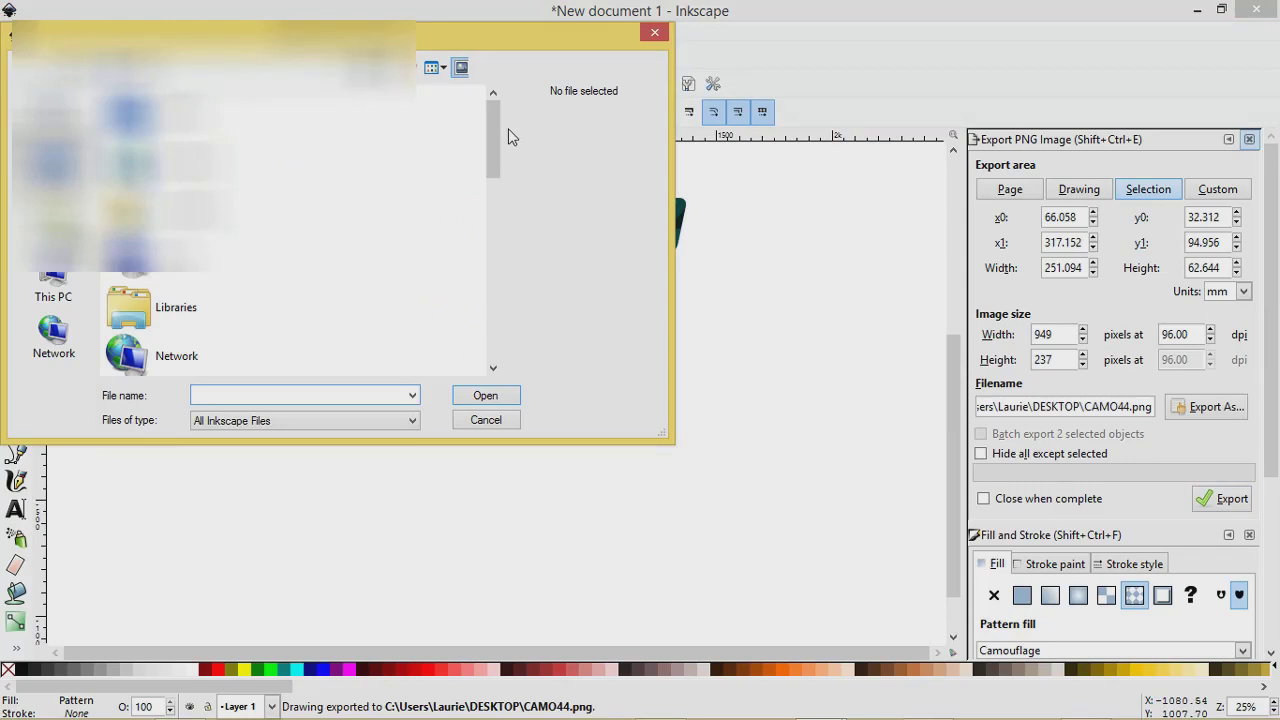
left_click_drag(494, 138, 478, 301)
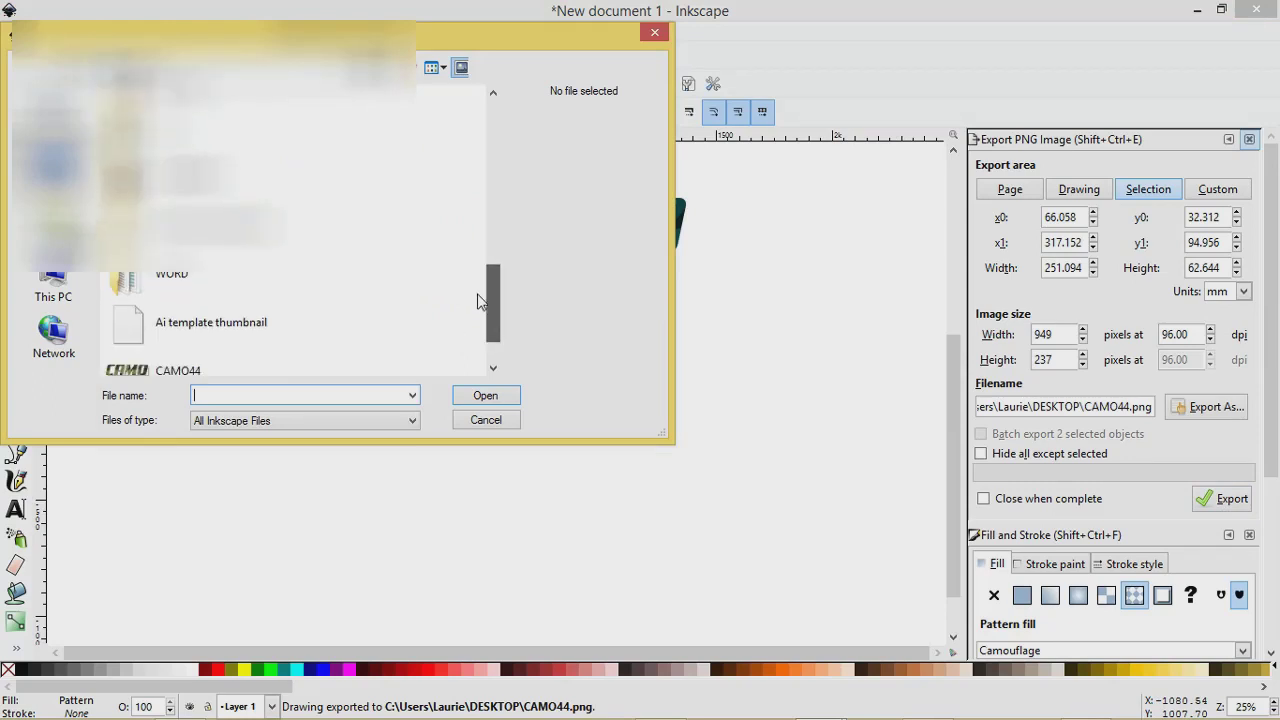
left_click(178, 370)
left_click(485, 395)
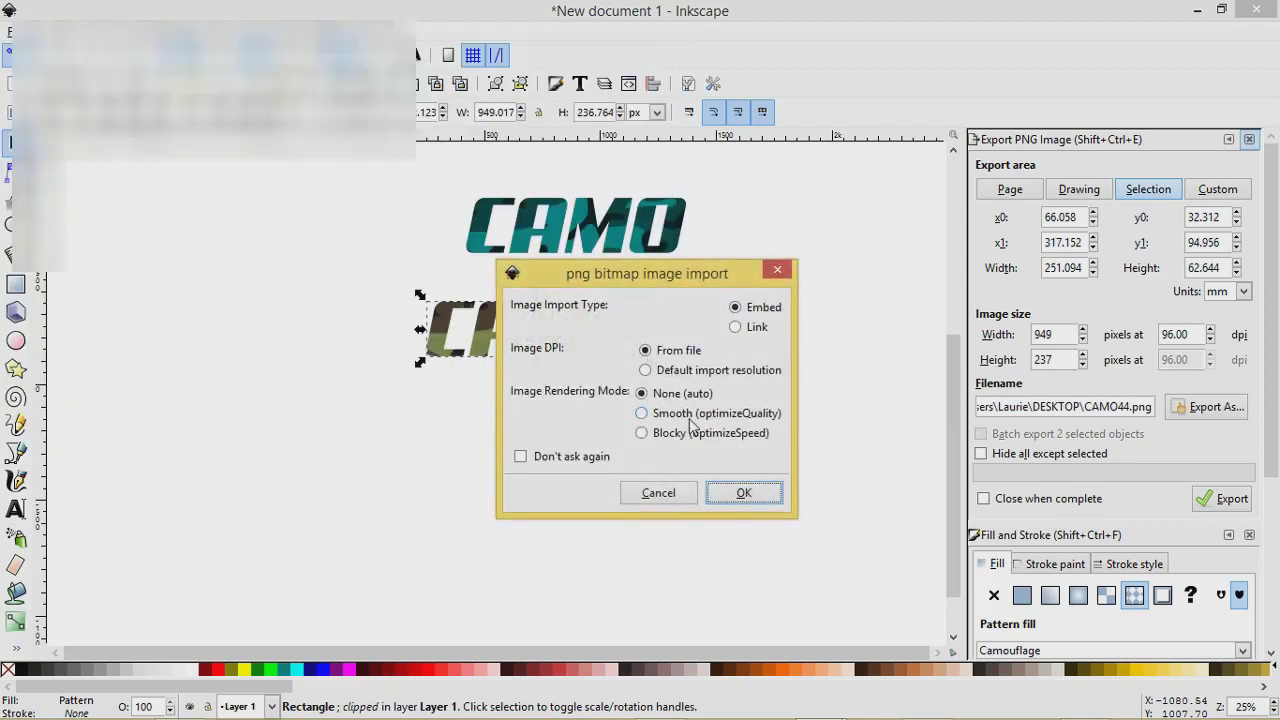
left_click(740, 492)
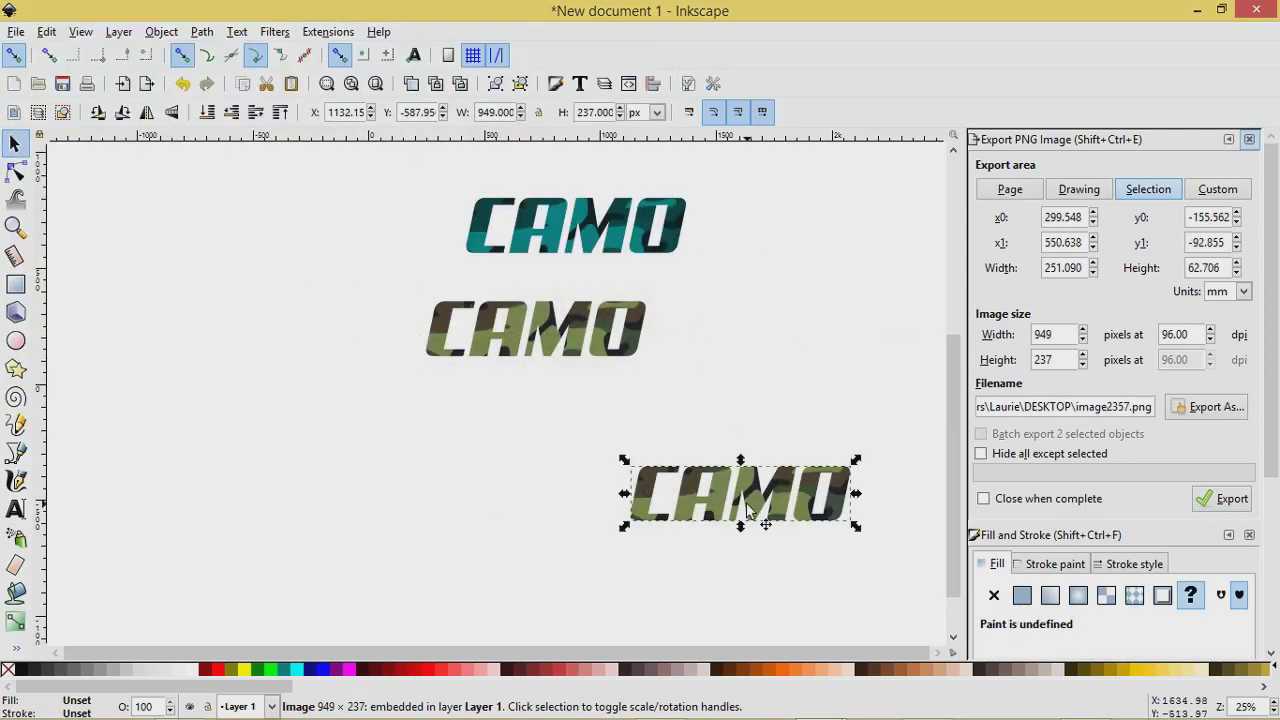
left_click_drag(750, 510, 533, 418)
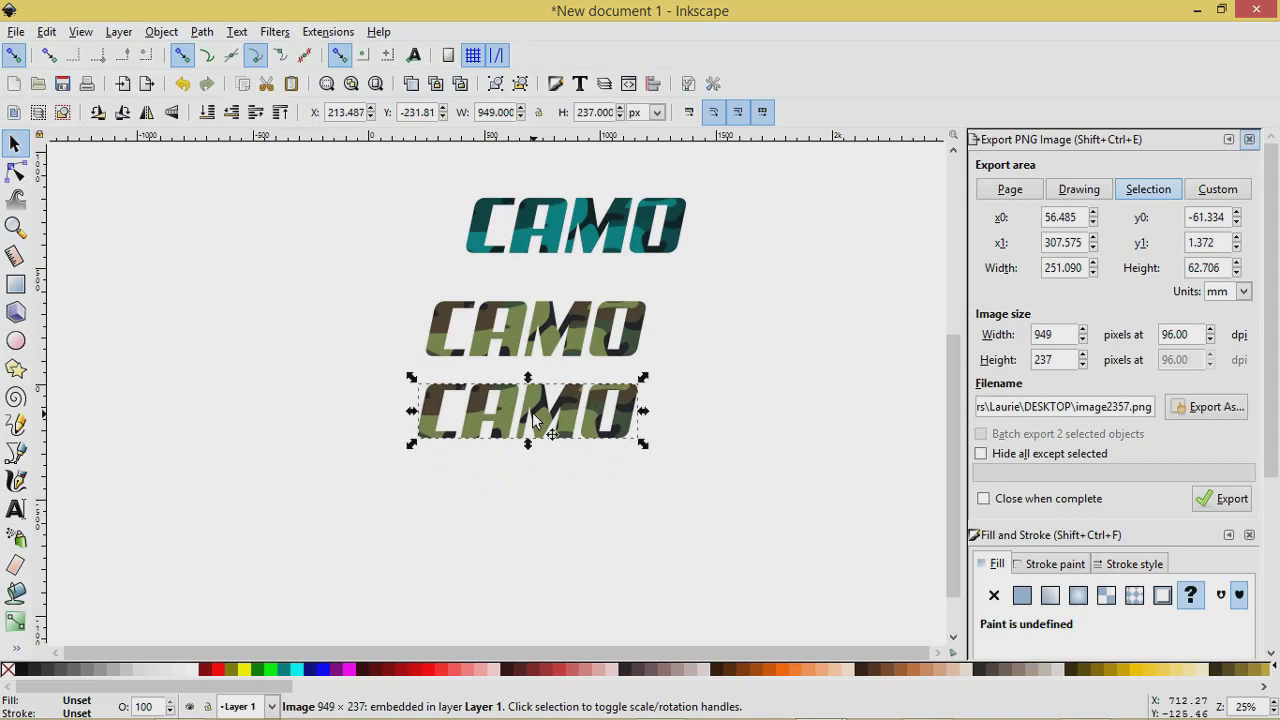
In Trace Bitmap, enable live preview and choose Colors mode with smoothing off and background removed.
left_click(204, 32)
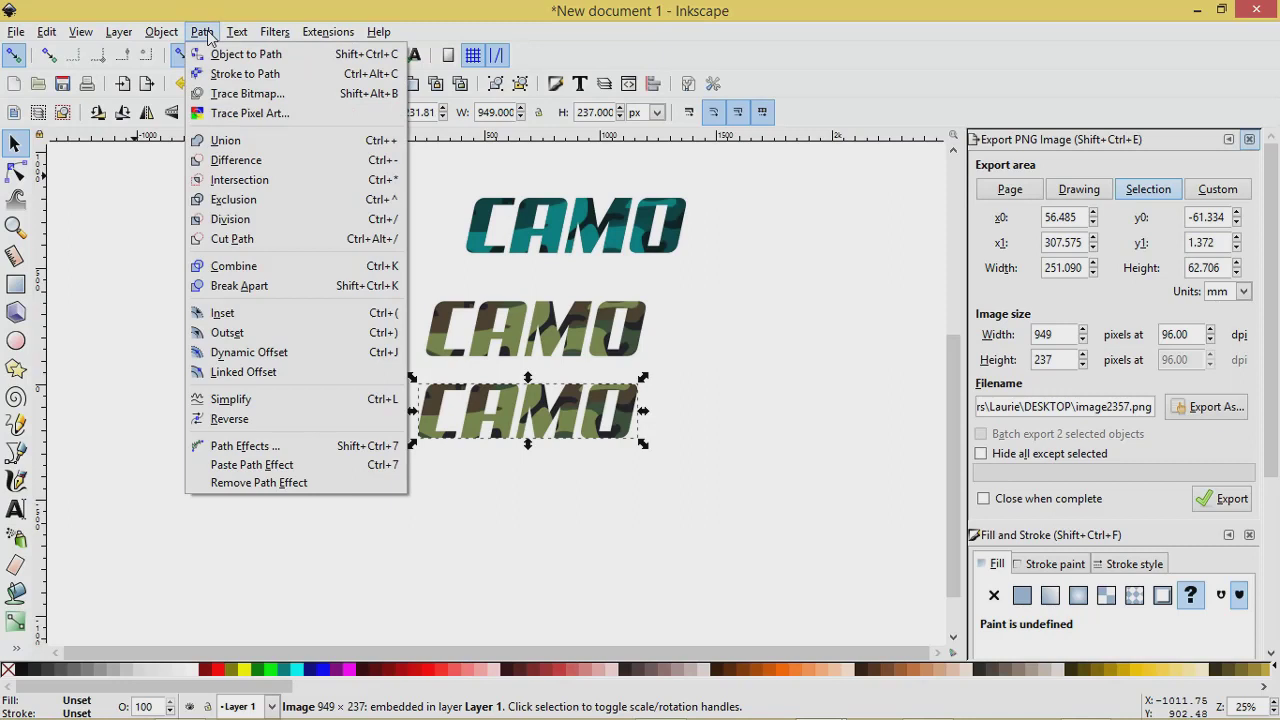
left_click(243, 94)
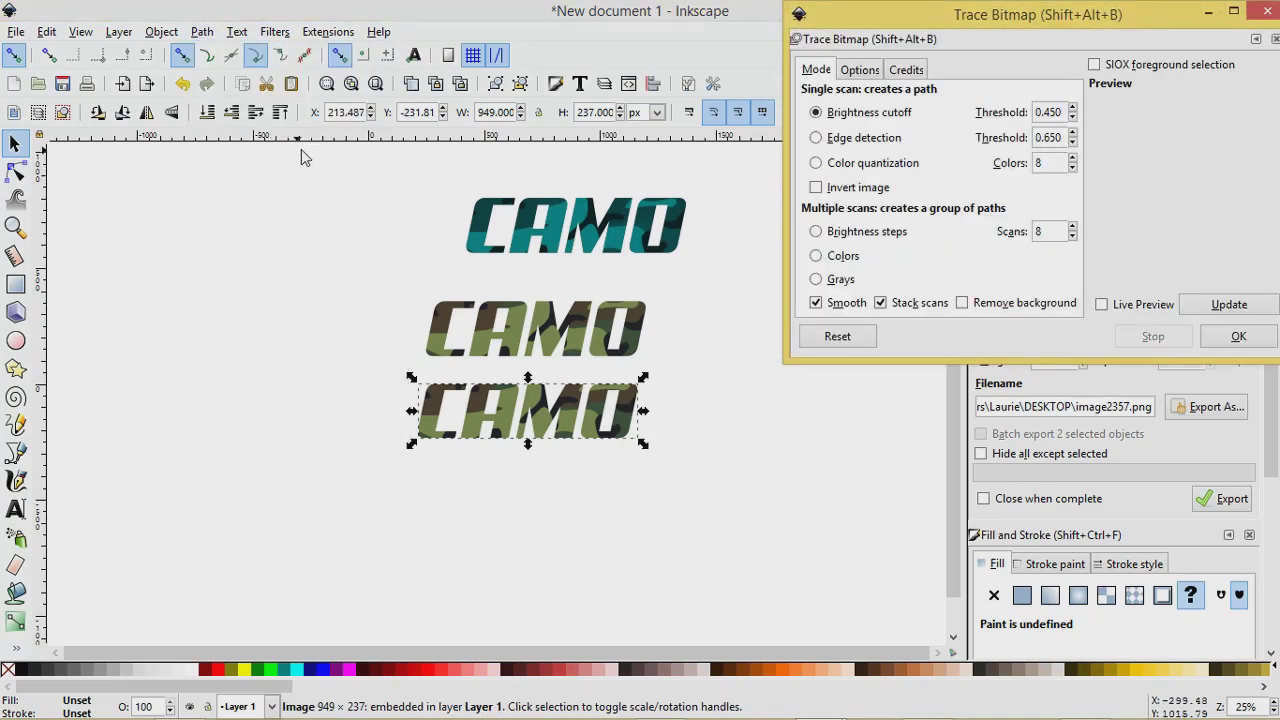
left_click(1101, 305)
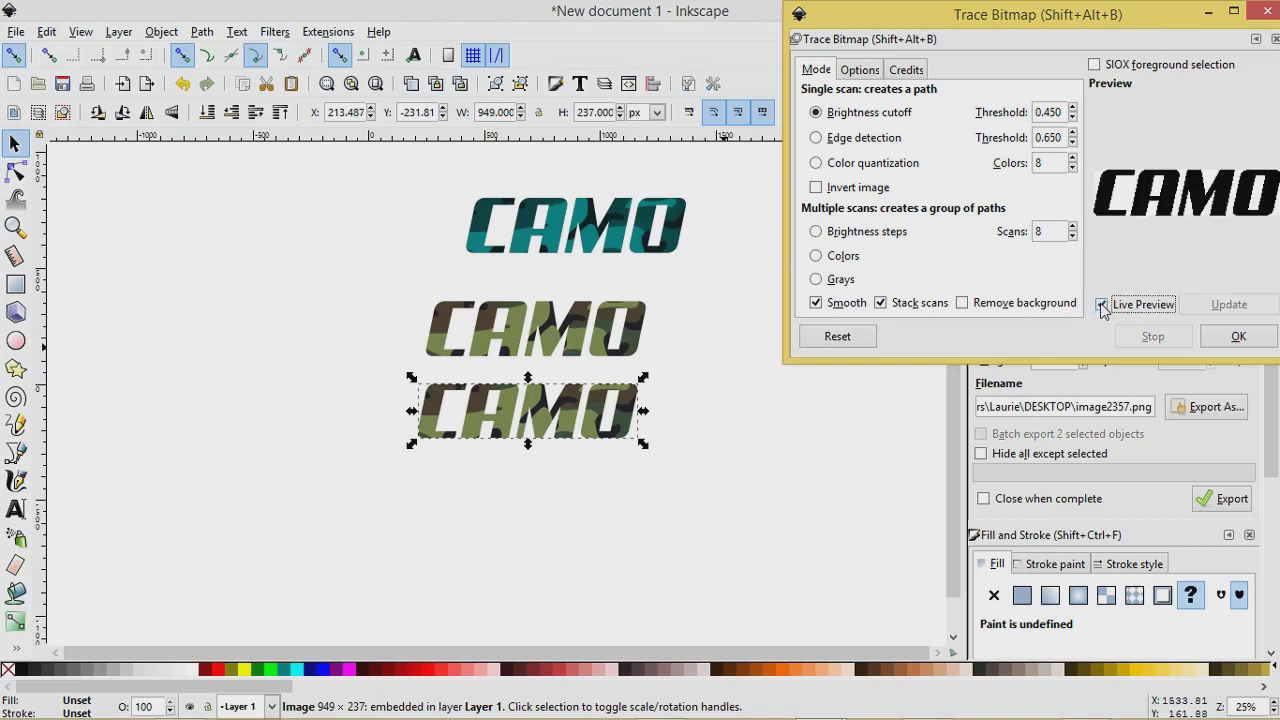
left_click(816, 138)
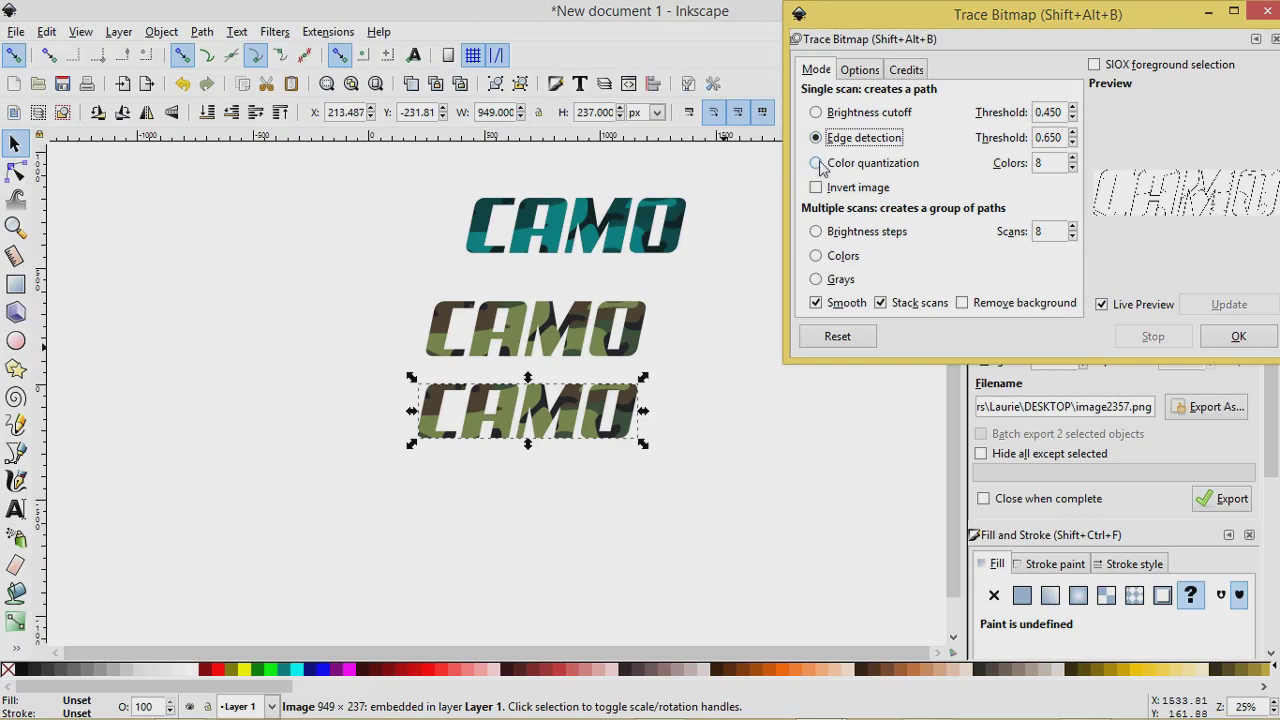
left_click(817, 164)
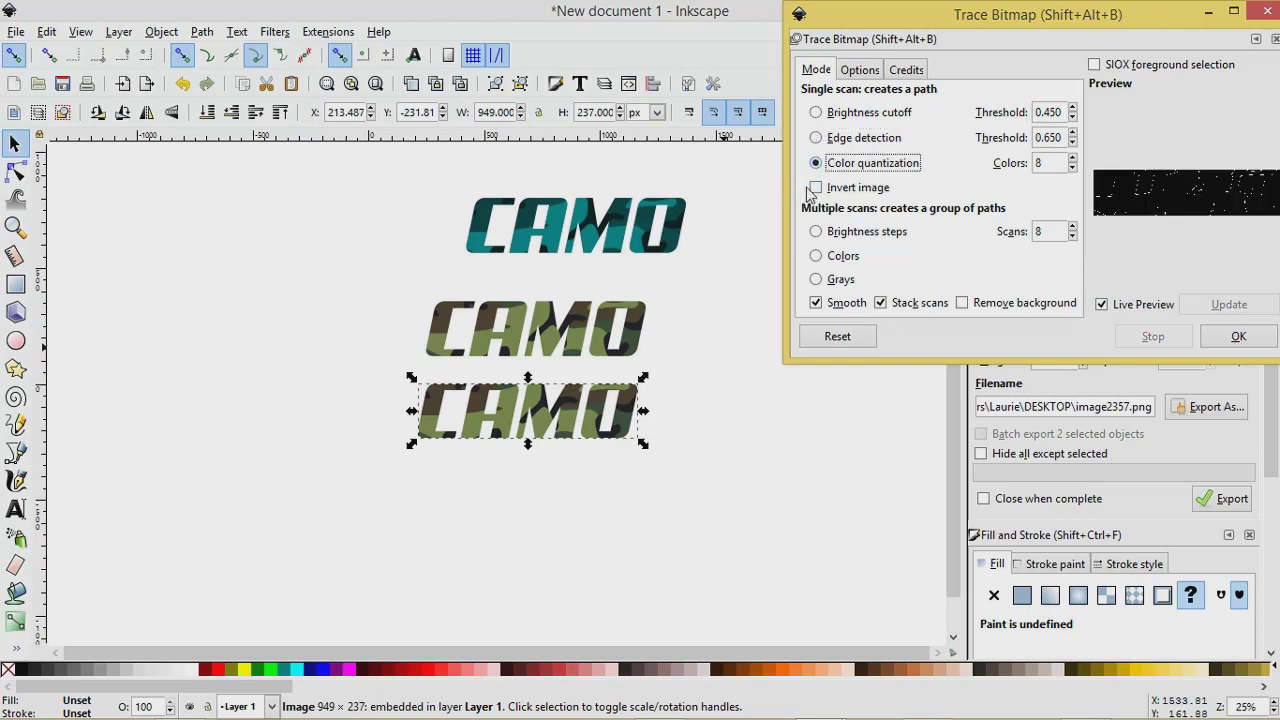
left_click(816, 188)
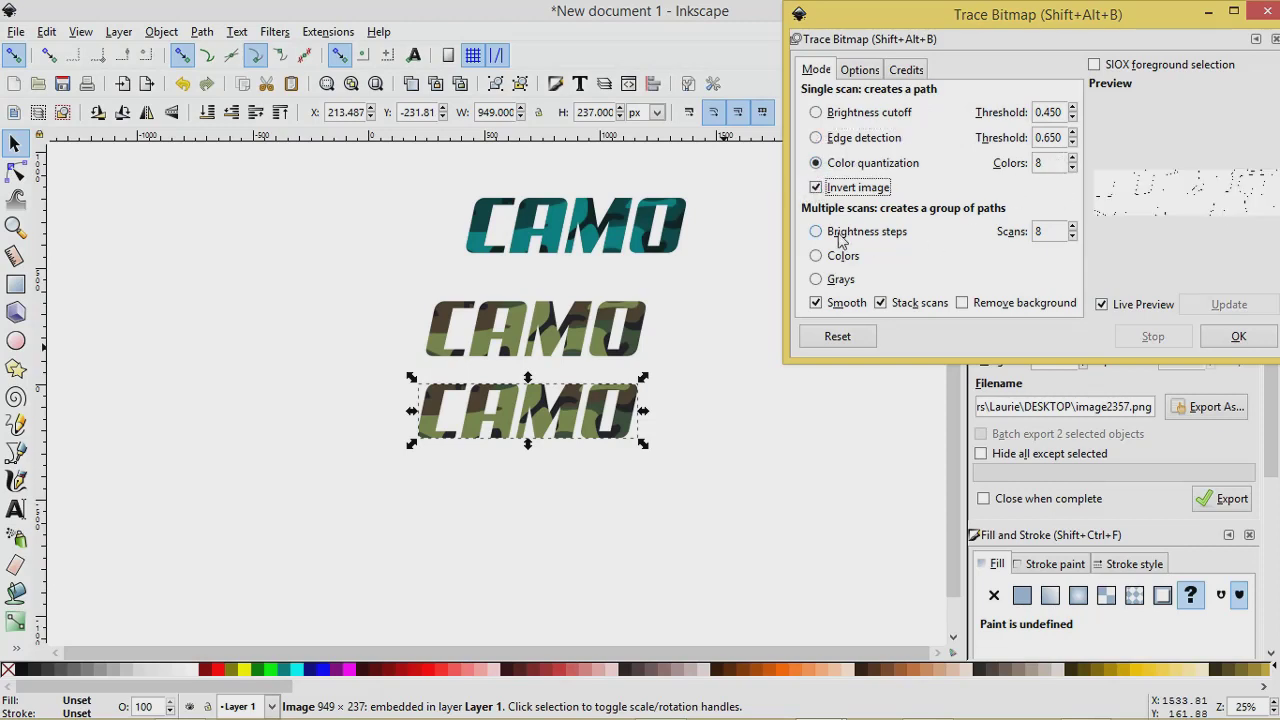
left_click(817, 256)
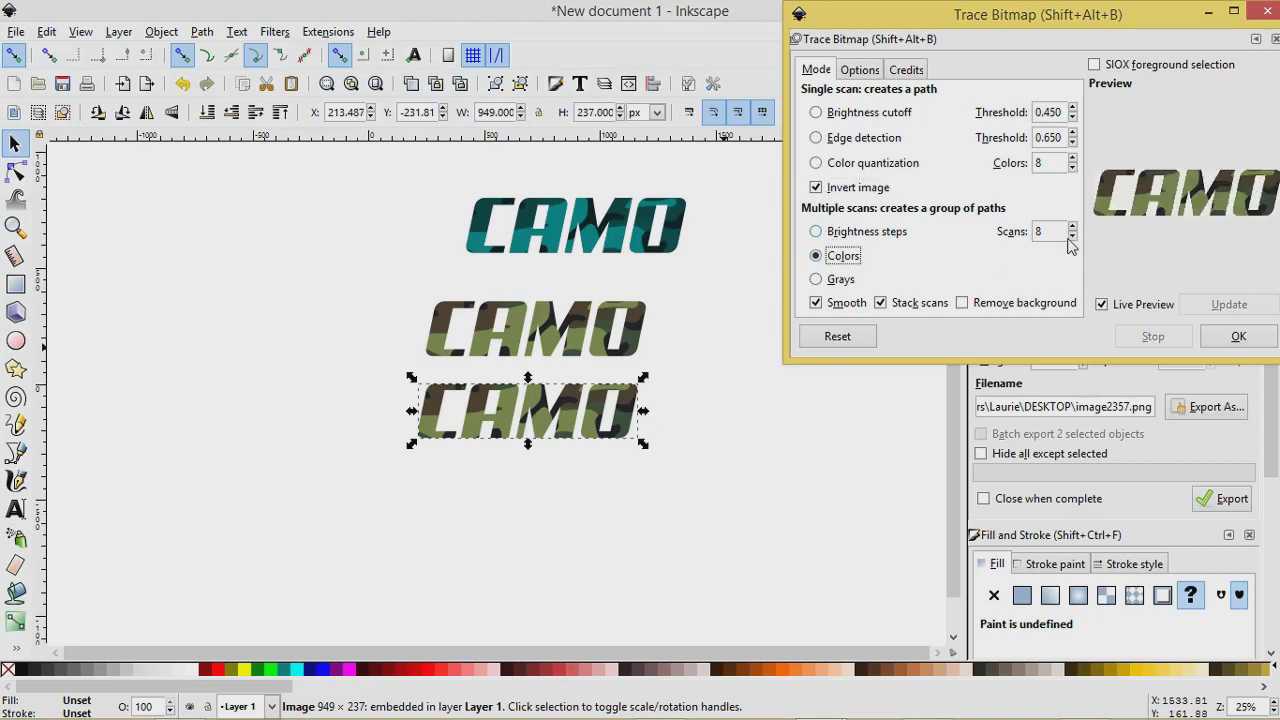
left_click(816, 303)
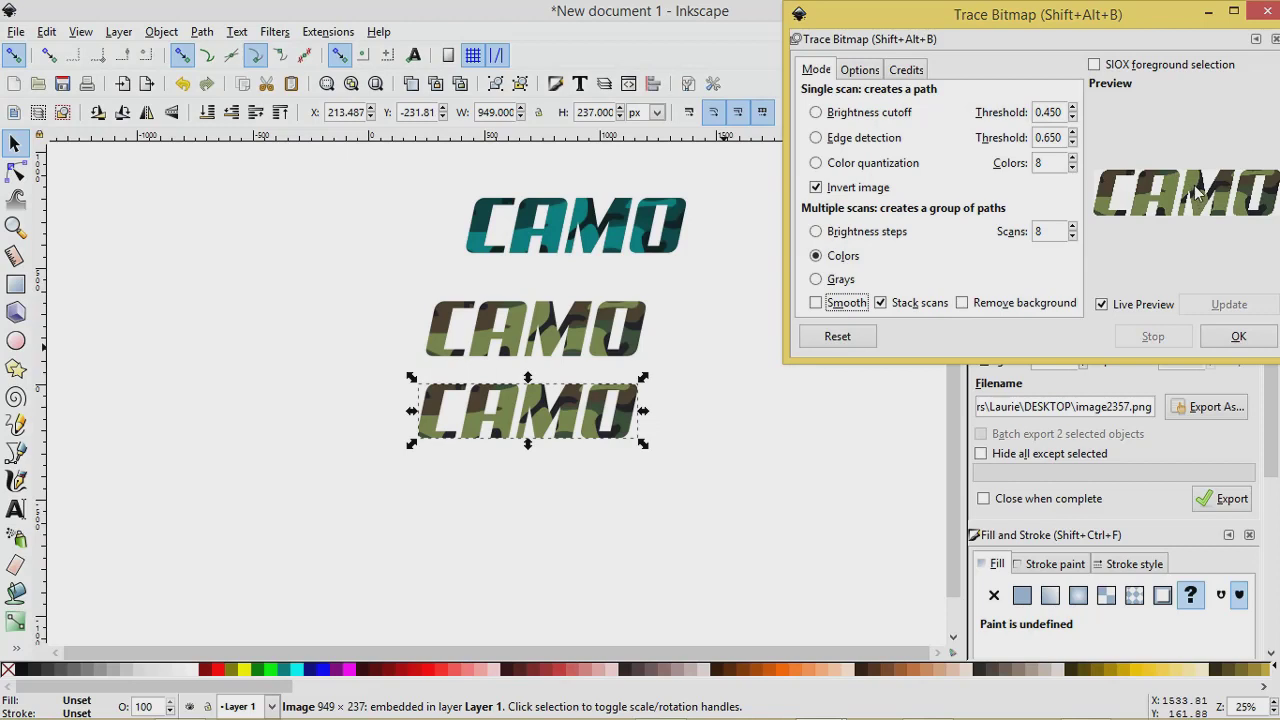
left_click(963, 304)
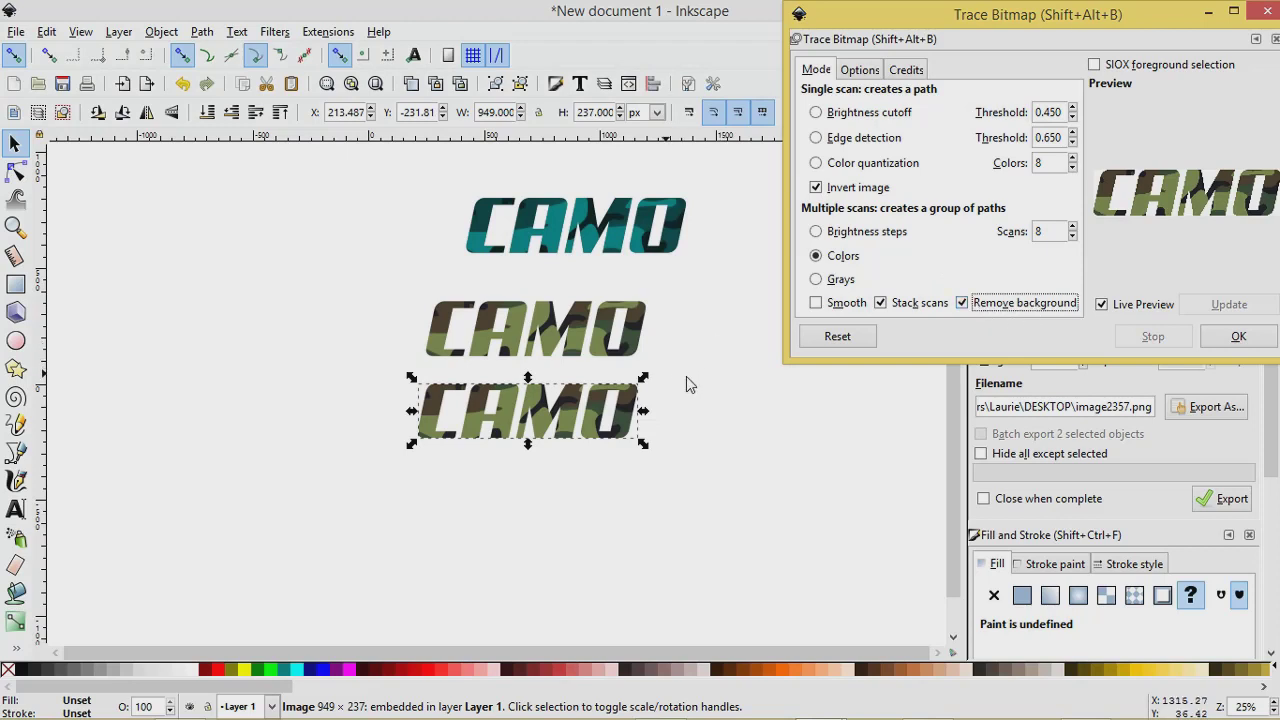
Set the colour scans to 5, run the trace and close the dialog.
left_click(1073, 237)
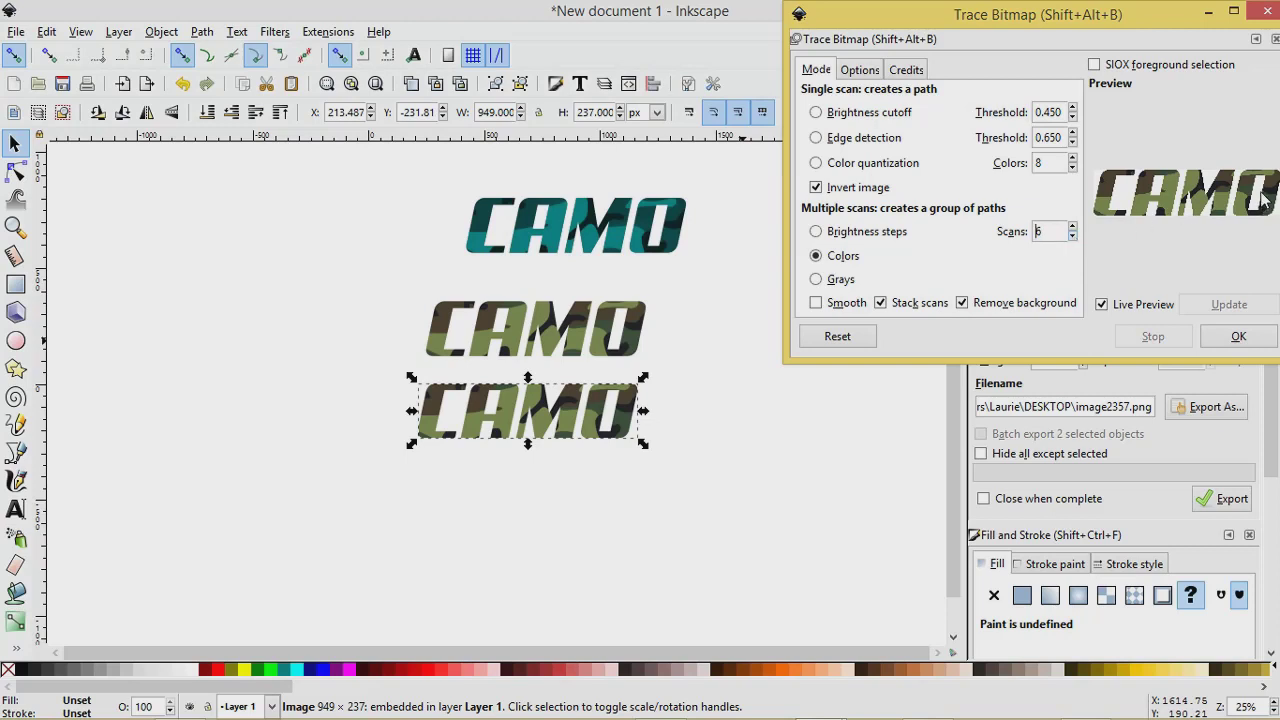
left_click(1072, 237)
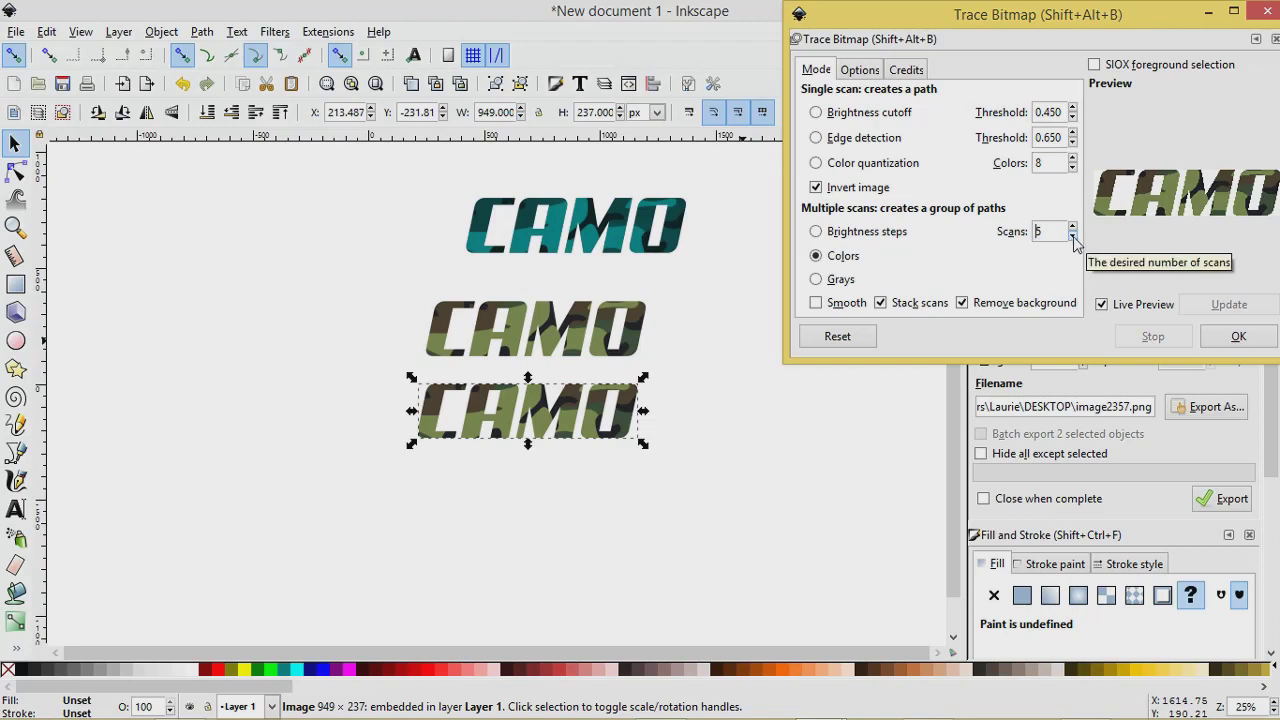
left_click(1072, 237)
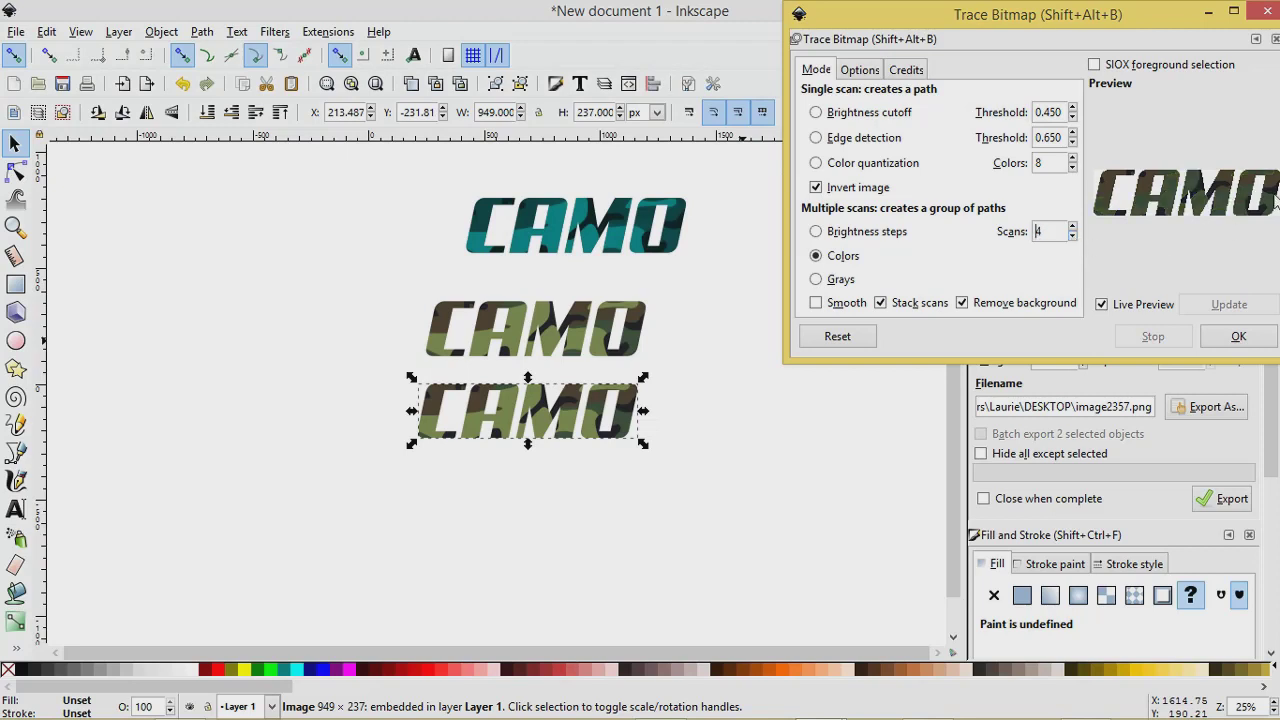
left_click(1072, 226)
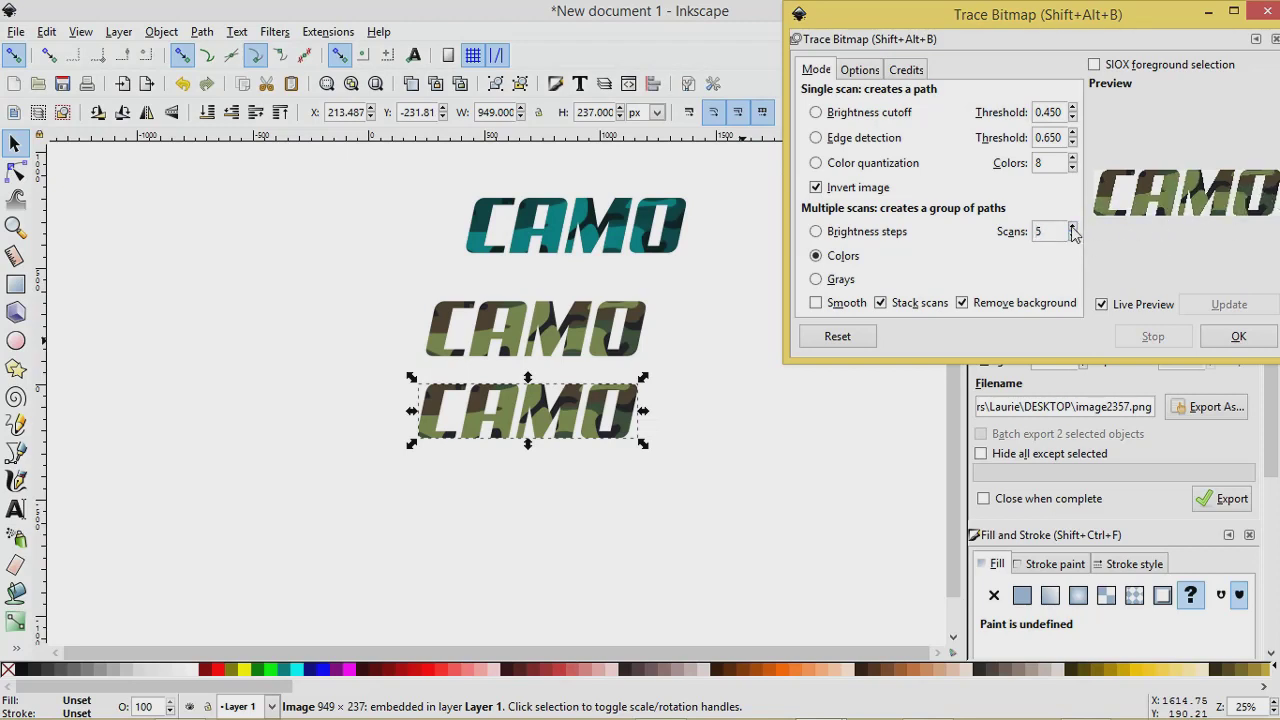
left_click(1222, 342)
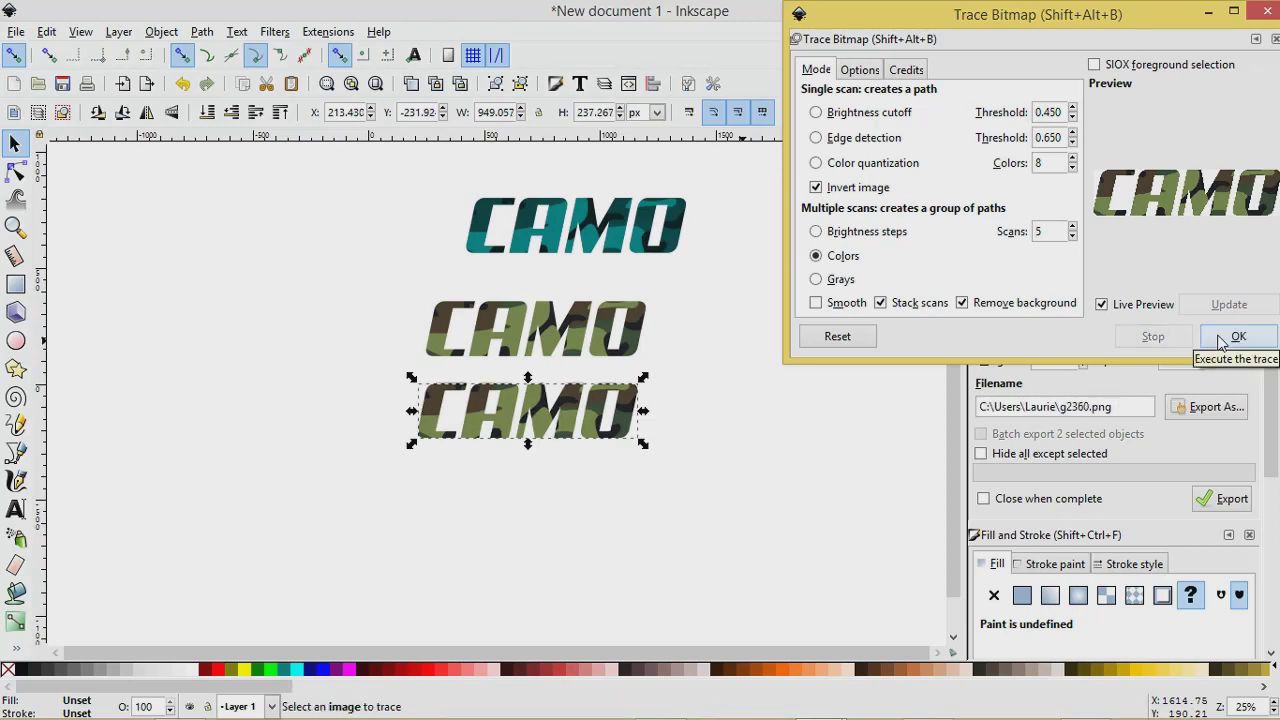
left_click(1268, 18)
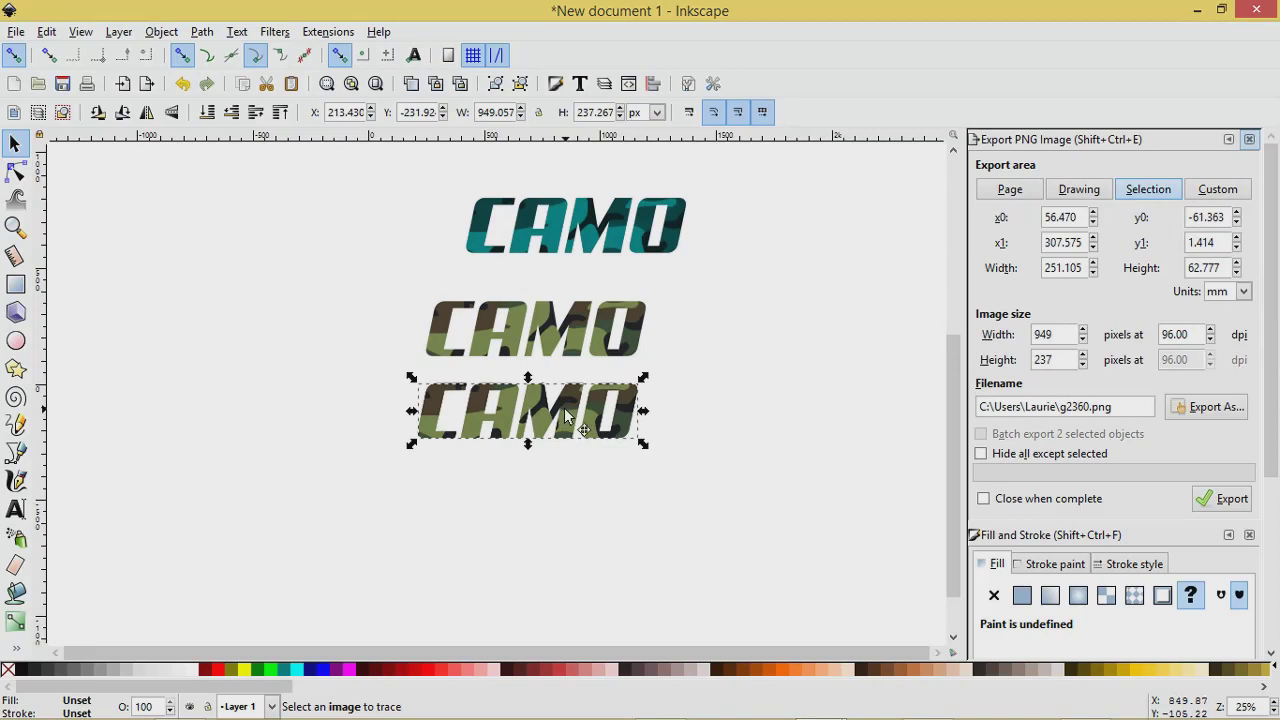
Move the traced CAMO below its source bitmap and briefly inspect a traced path's nodes.
mouse_move(567, 418)
left_mouse_down()
mouse_move(576, 478)
mouse_move(545, 496)
mouse_move(550, 475)
left_mouse_up()
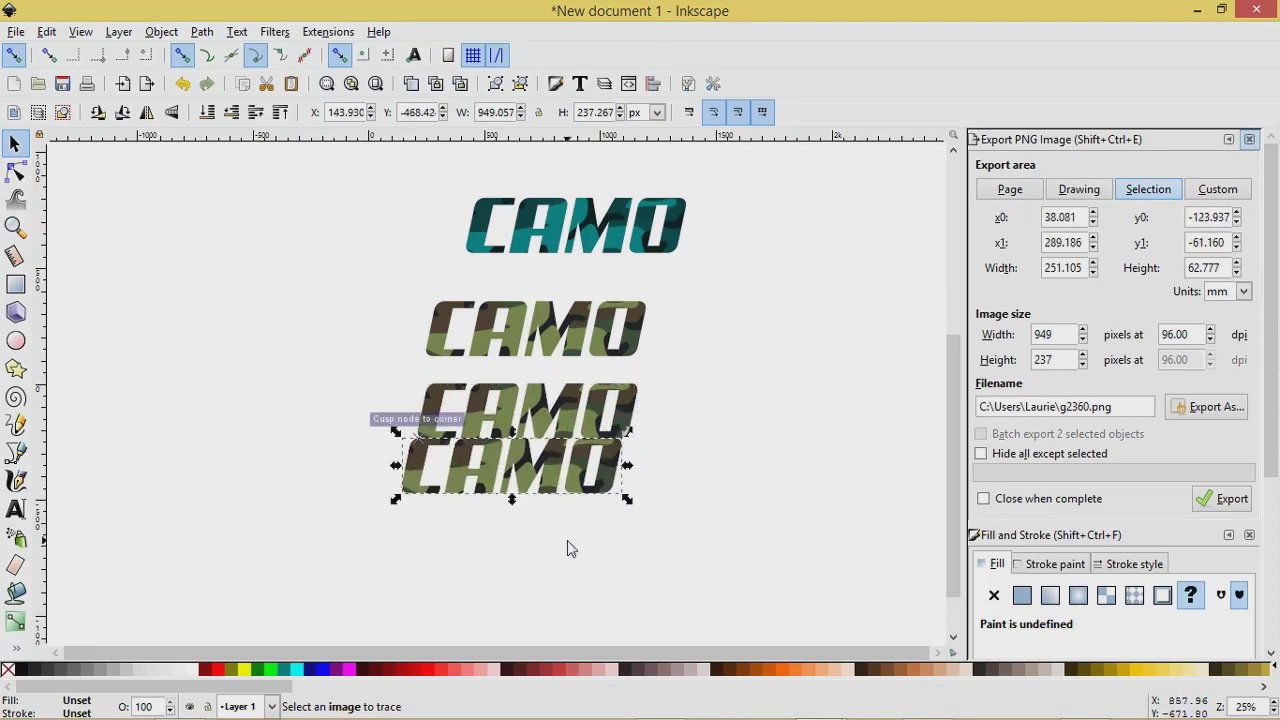
left_click(12, 175)
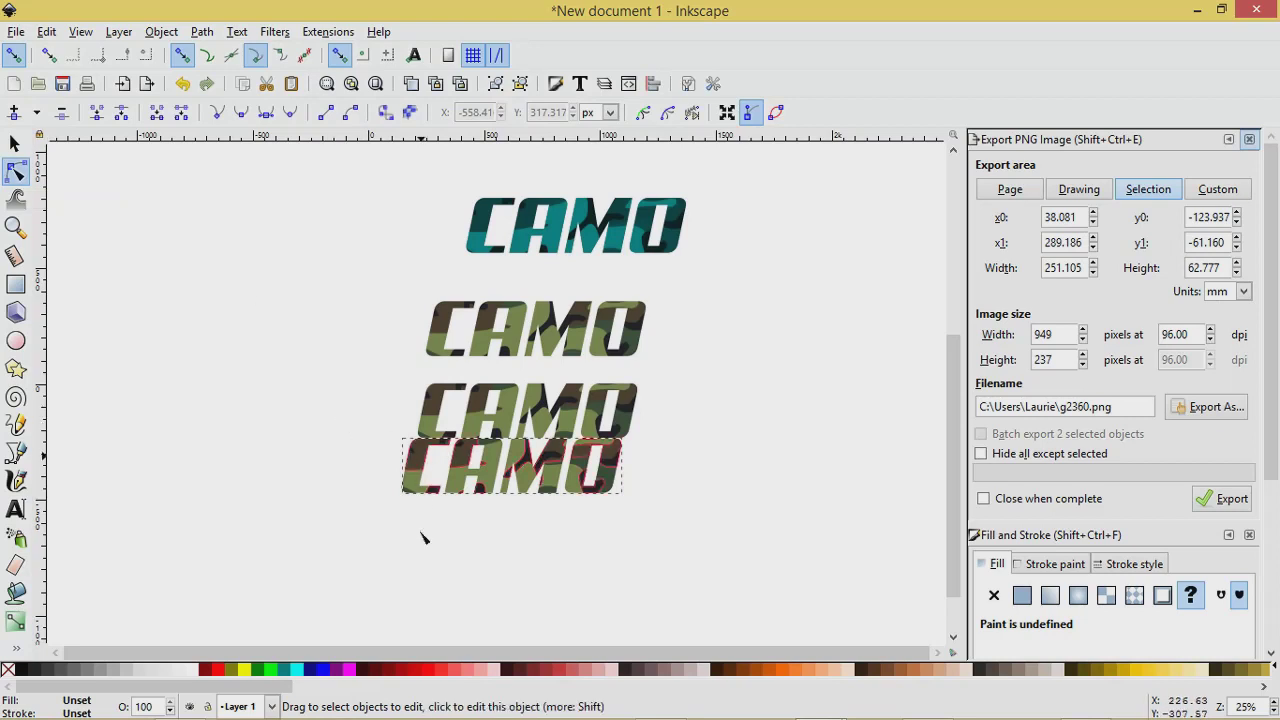
key("ctrl+shift+g")
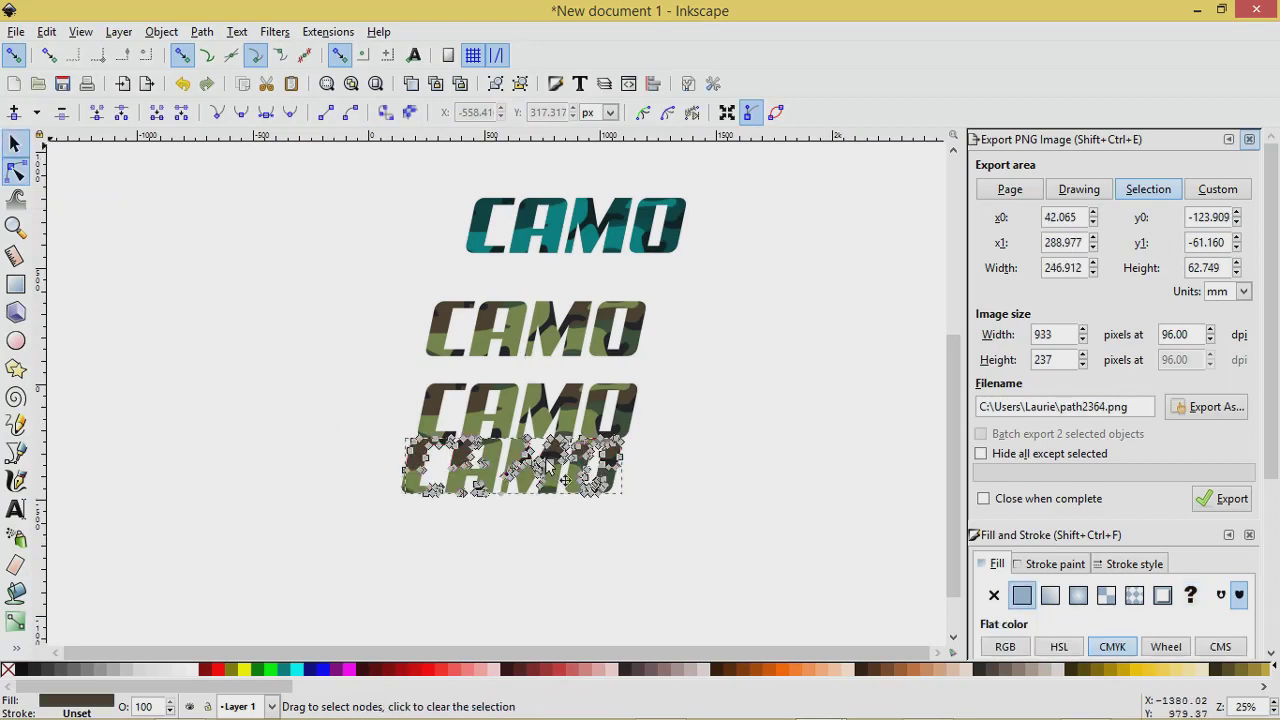
key("s")
scroll(515, 480, "up", 3)
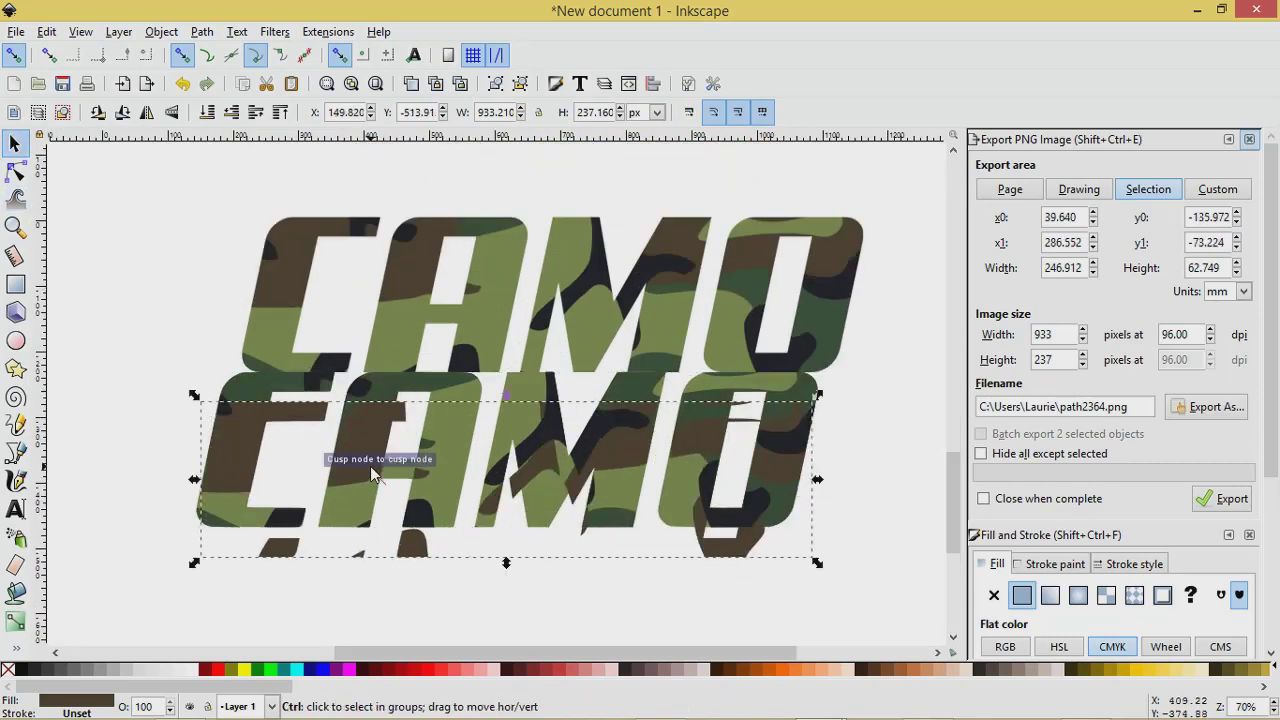
left_click(195, 365)
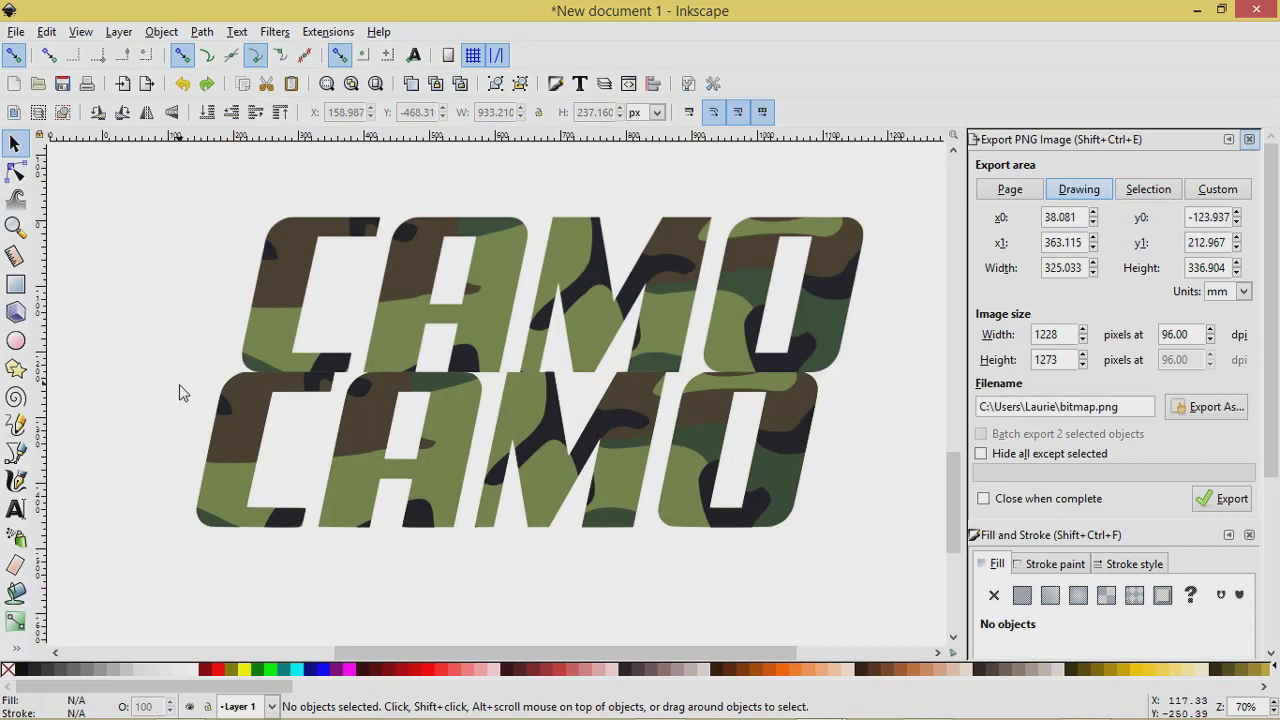
scroll(179, 384, "down", 1)
Select the whole traced CAMO group and ungroup it into separate colour paths.
left_click(279, 259)
left_click_drag(279, 259, 277, 208)
left_click(241, 364)
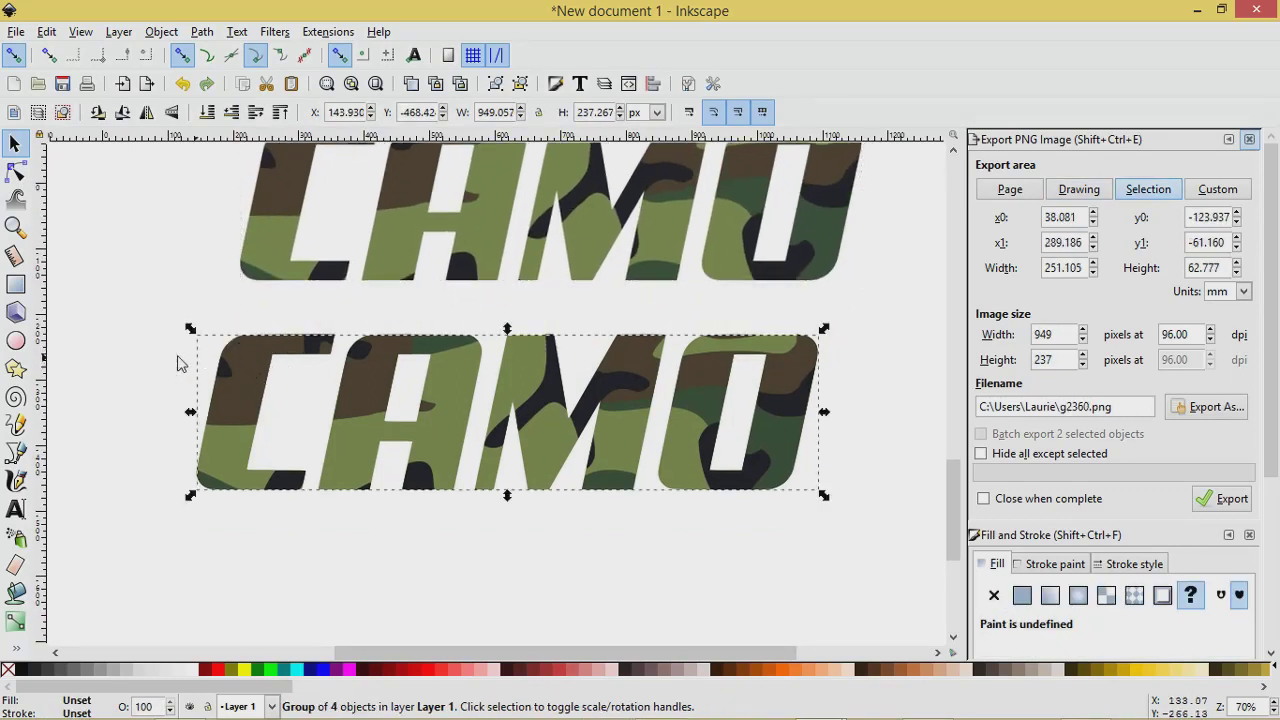
left_click_drag(130, 317, 862, 525)
double_click(521, 84)
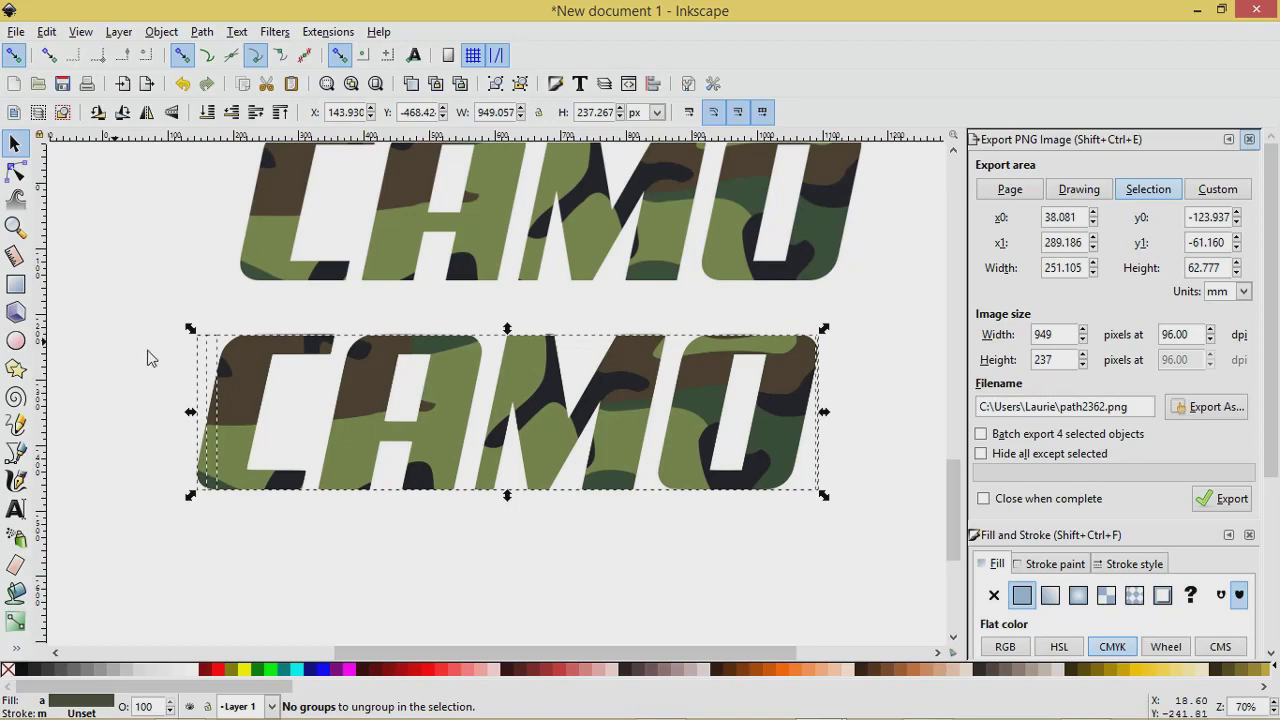
Pull individual colour paths apart to inspect them, then reselect the lower CAMO.
left_click(150, 357)
left_click_drag(247, 370, 260, 506)
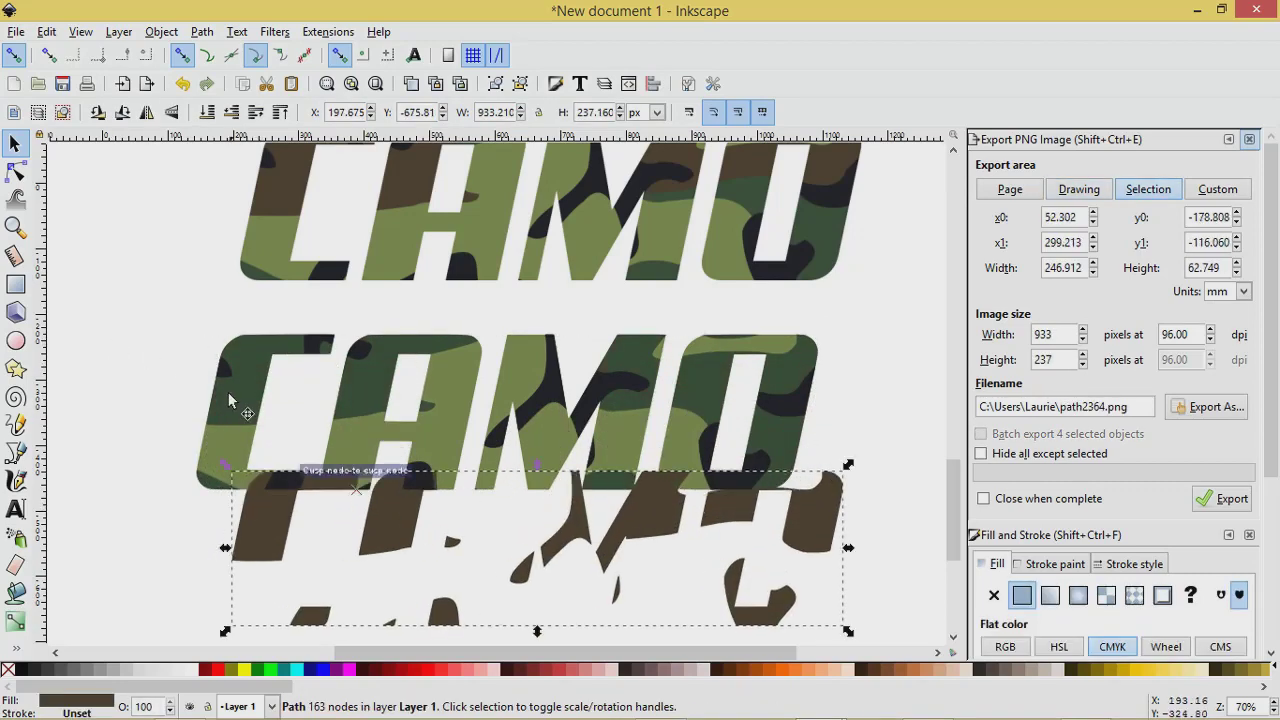
left_click_drag(246, 383, 257, 448)
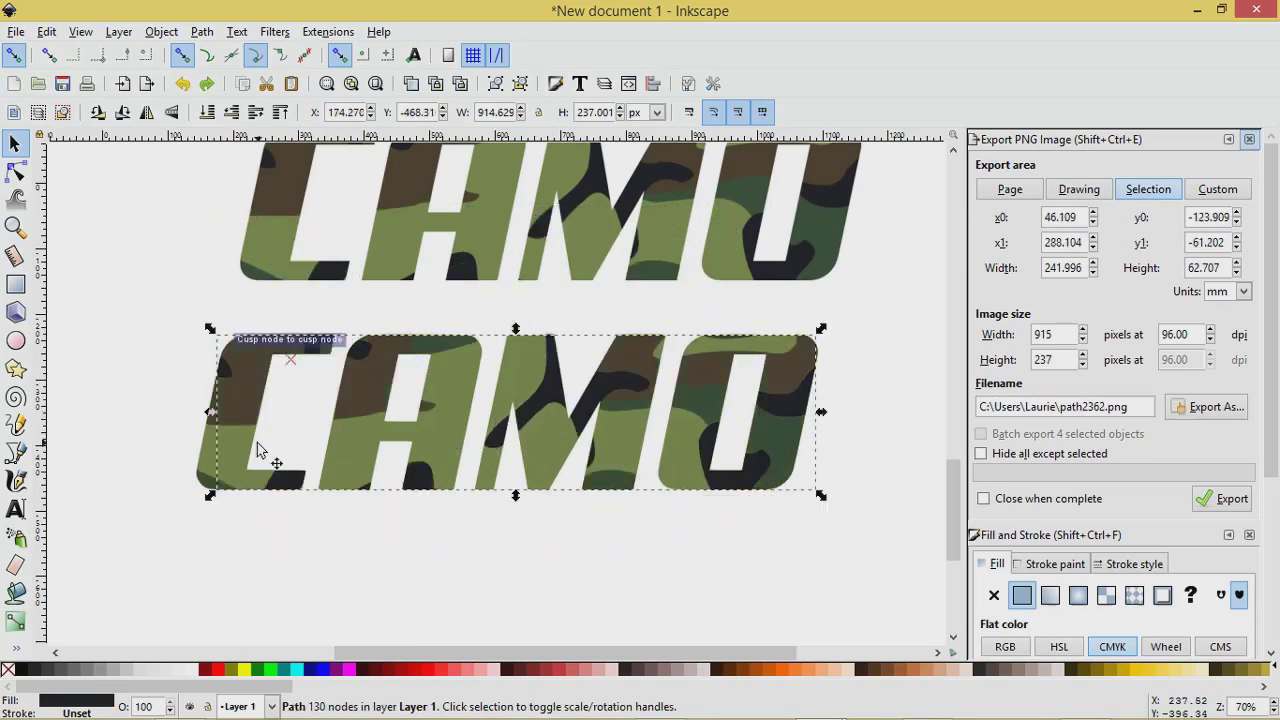
left_click(257, 448)
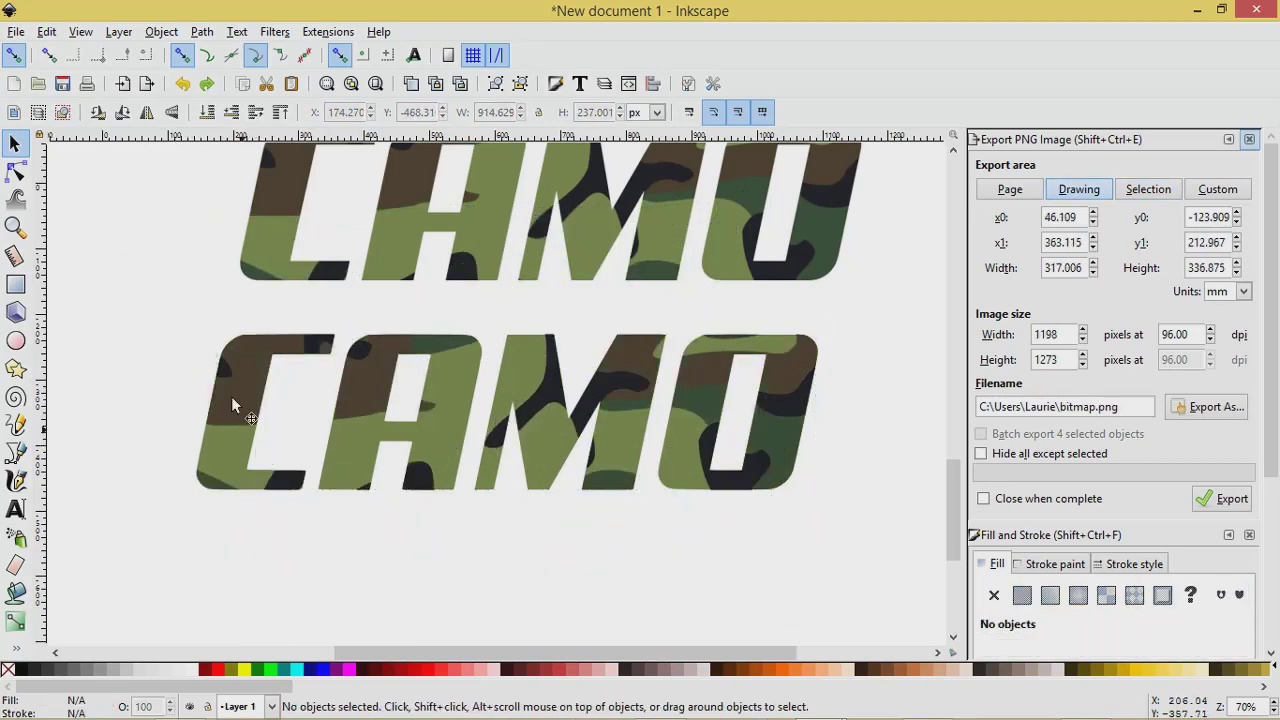
left_click(15, 368)
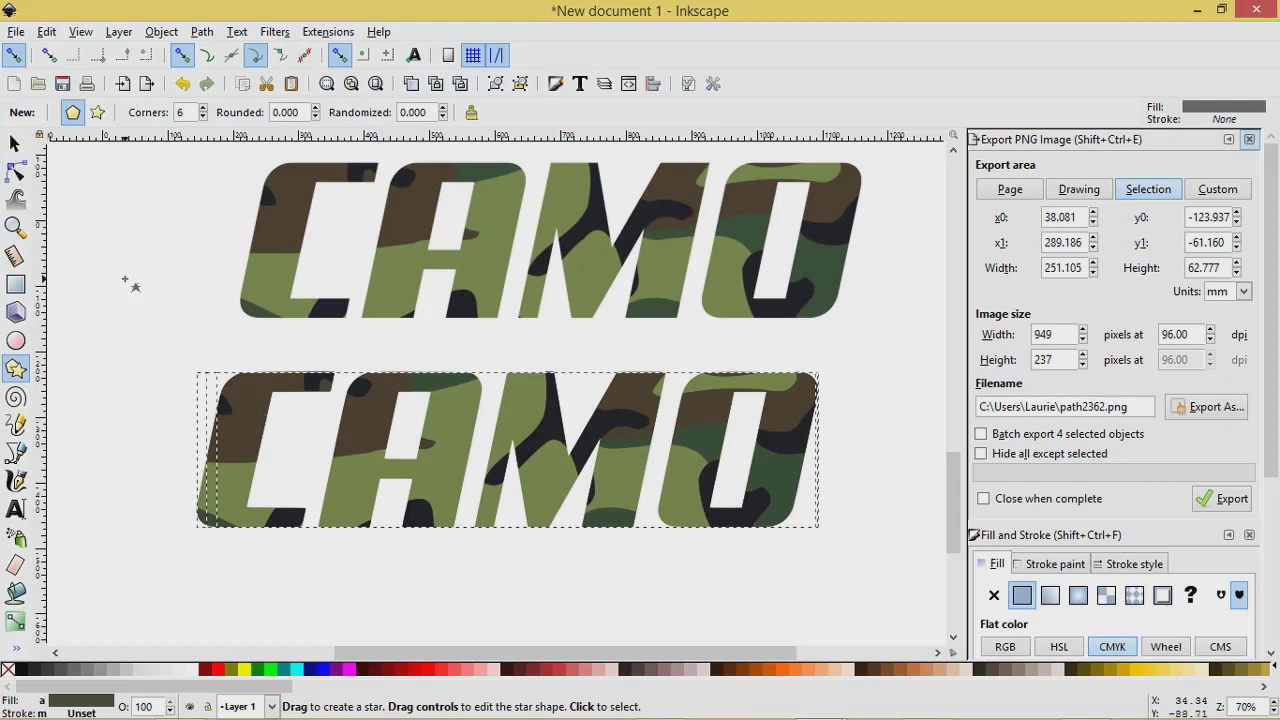
Fill the lower CAMO's first patch layer aqua and the darker patch layer blue.
left_click(190, 430)
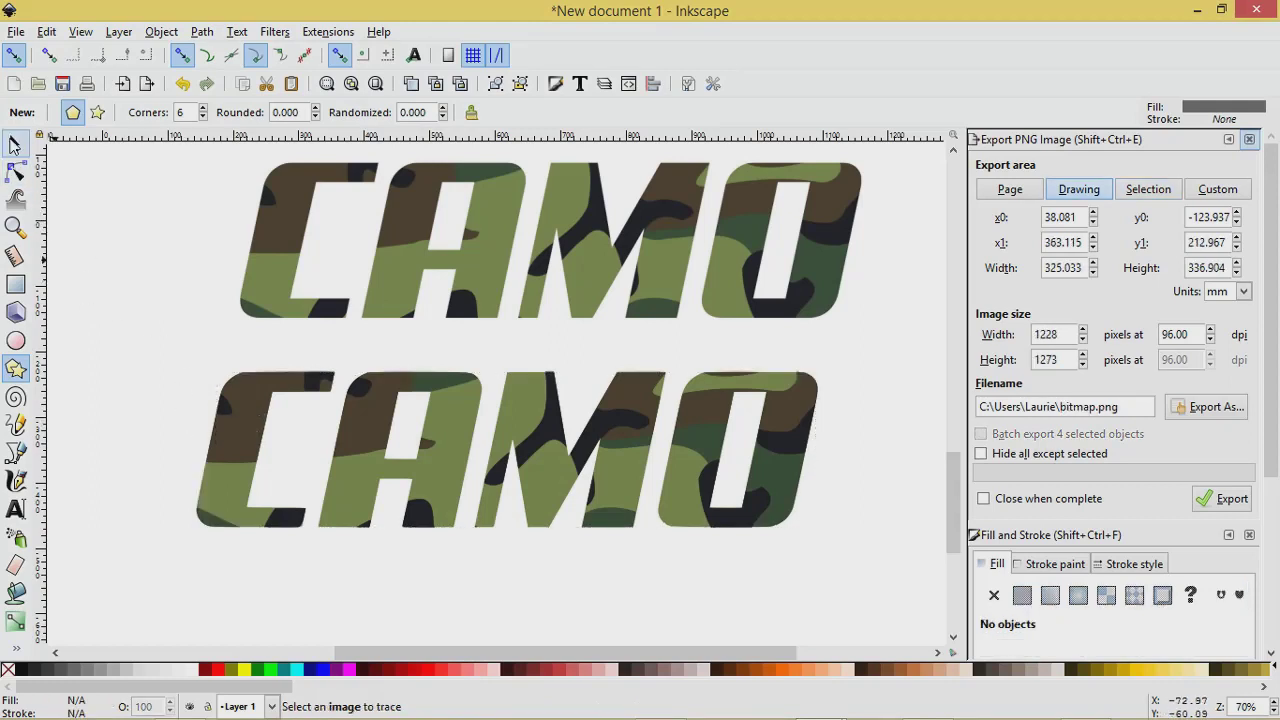
left_click(14, 143)
left_click(253, 412)
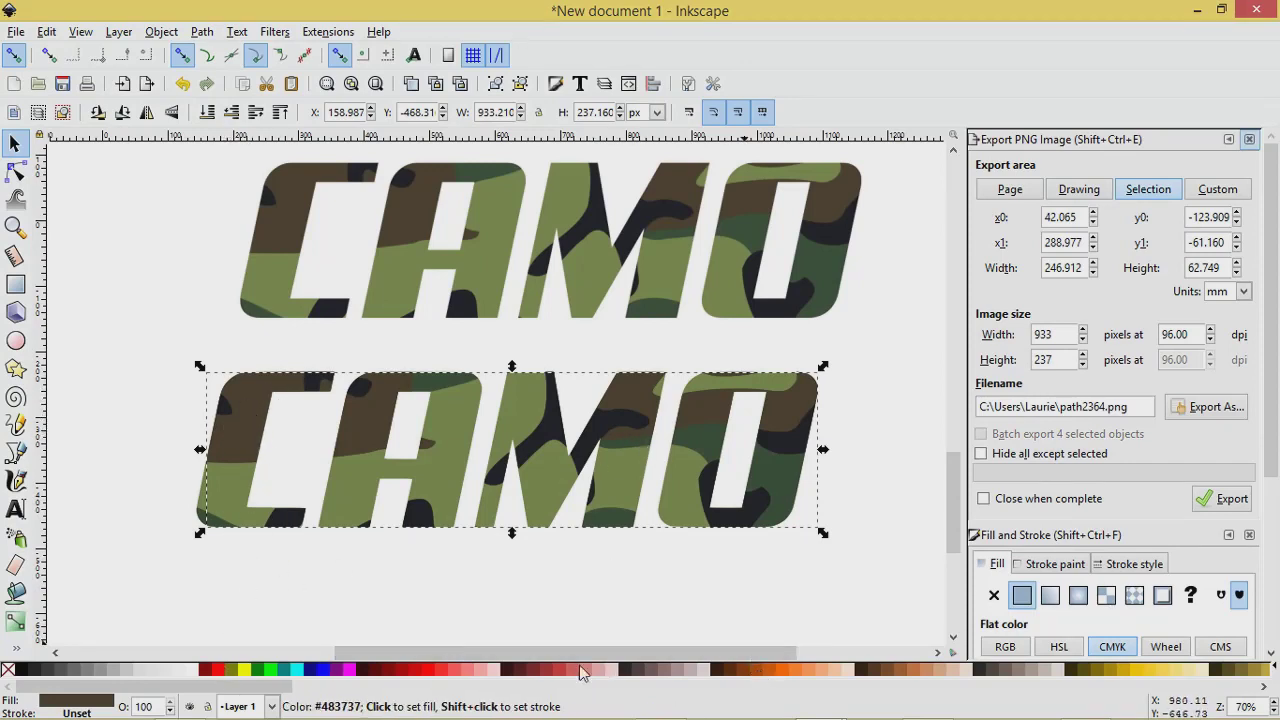
left_click(302, 670)
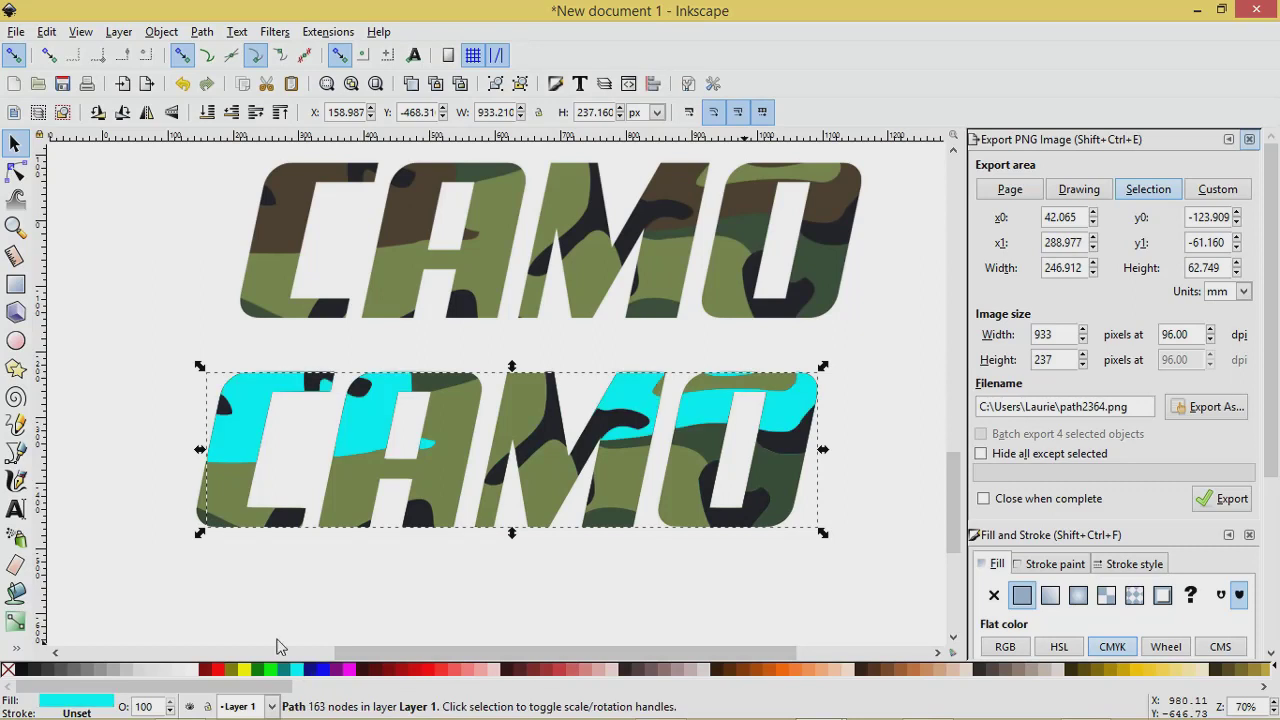
left_click(225, 407)
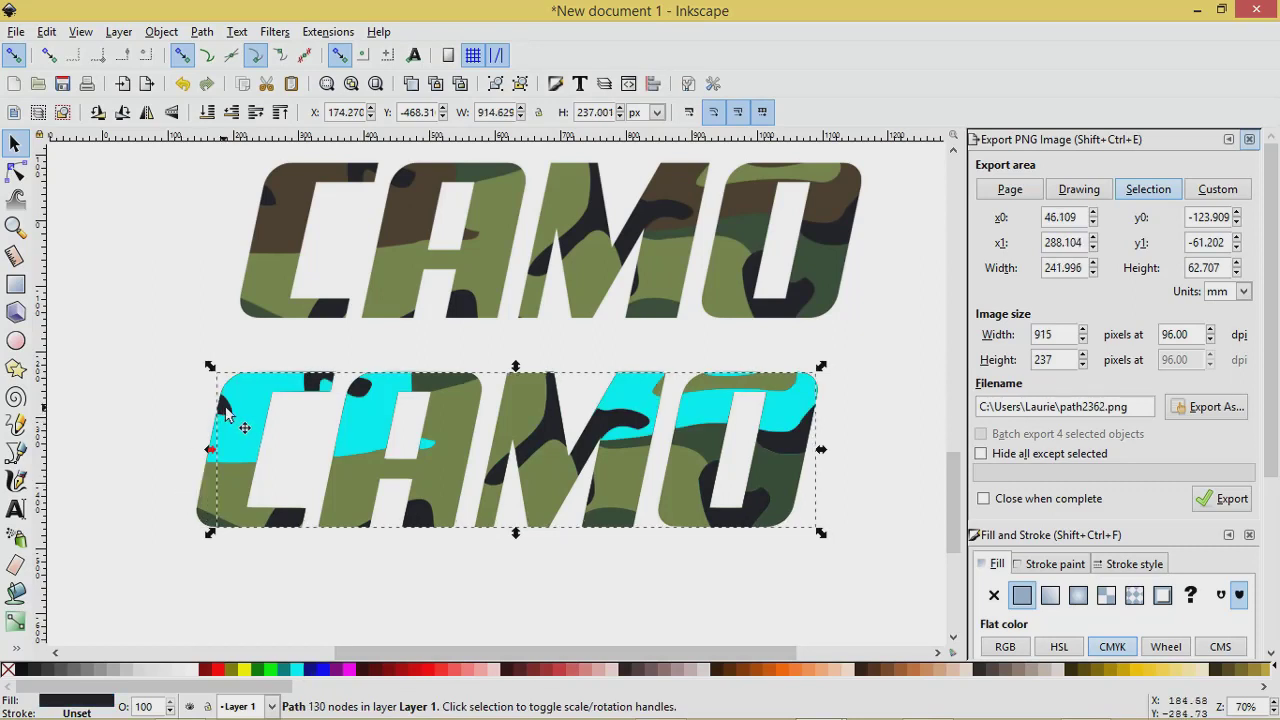
left_click(322, 676)
Fill the olive and dark olive patch layers teal and the remaining patches 30% grey.
left_click(242, 505)
left_click(285, 668)
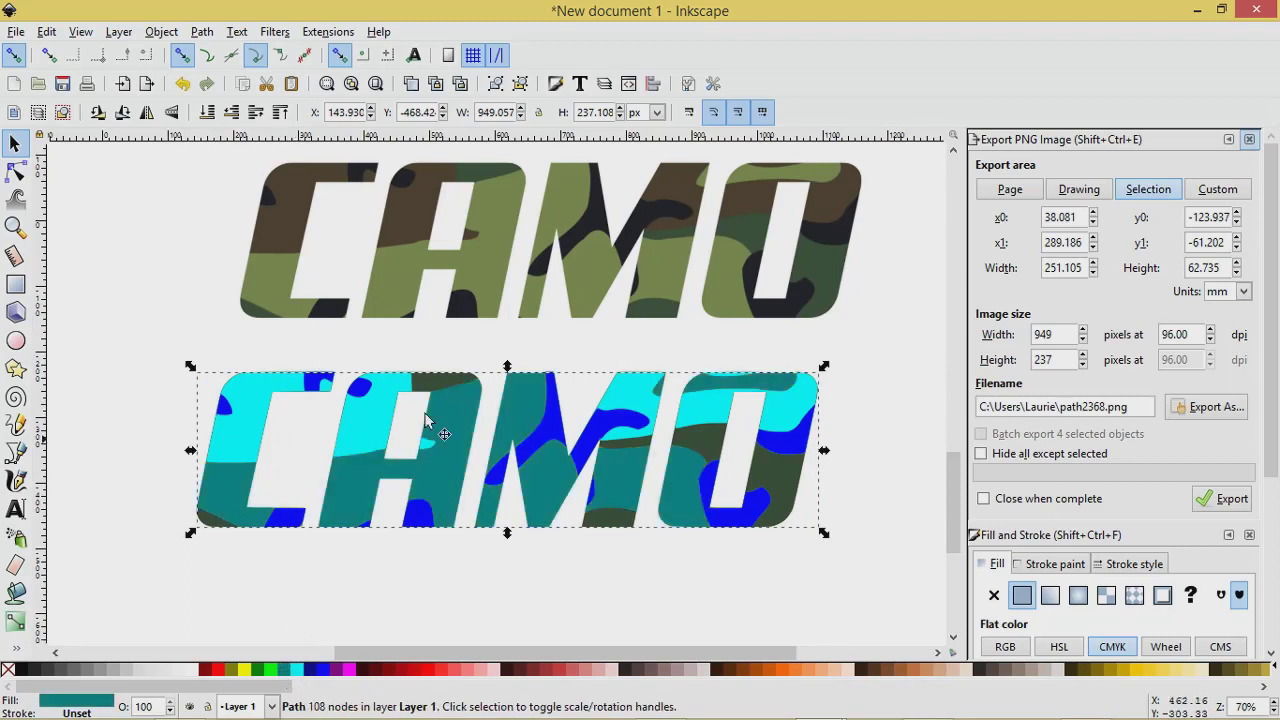
left_click(446, 382)
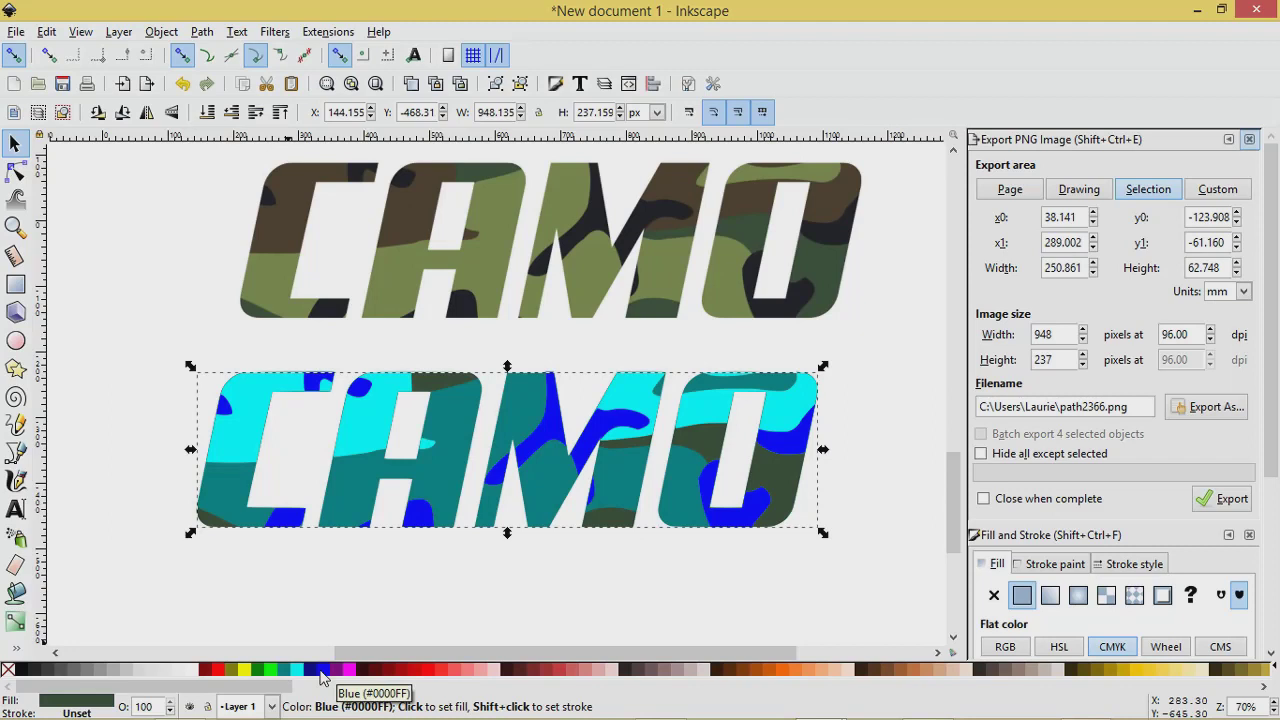
left_click(285, 671)
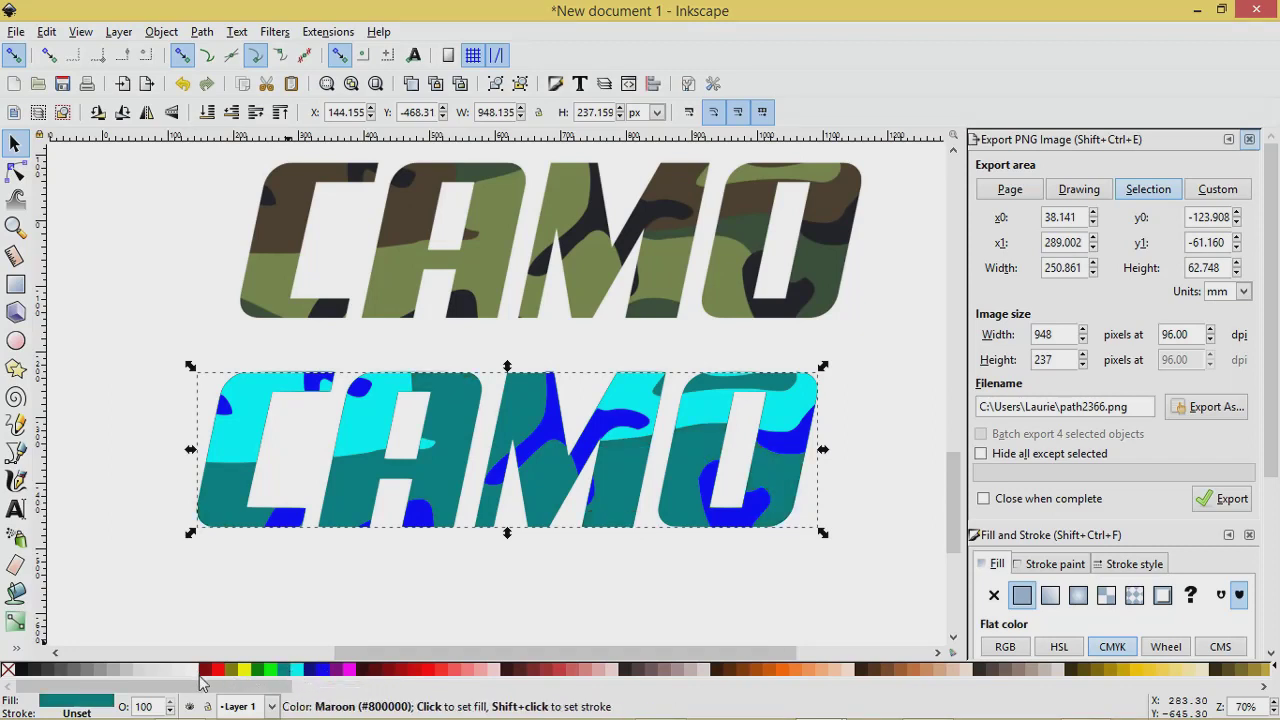
scroll(397, 670, "down", 3)
scroll(397, 670, "up", 4)
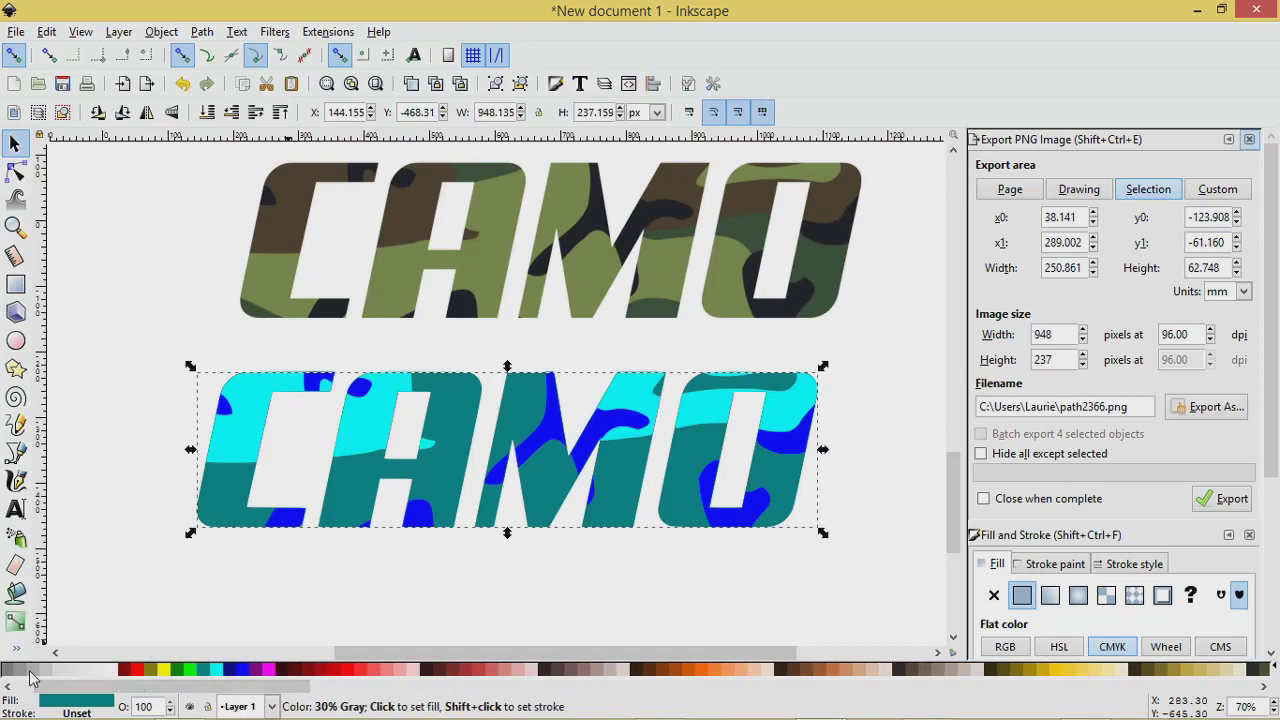
left_click(6, 672)
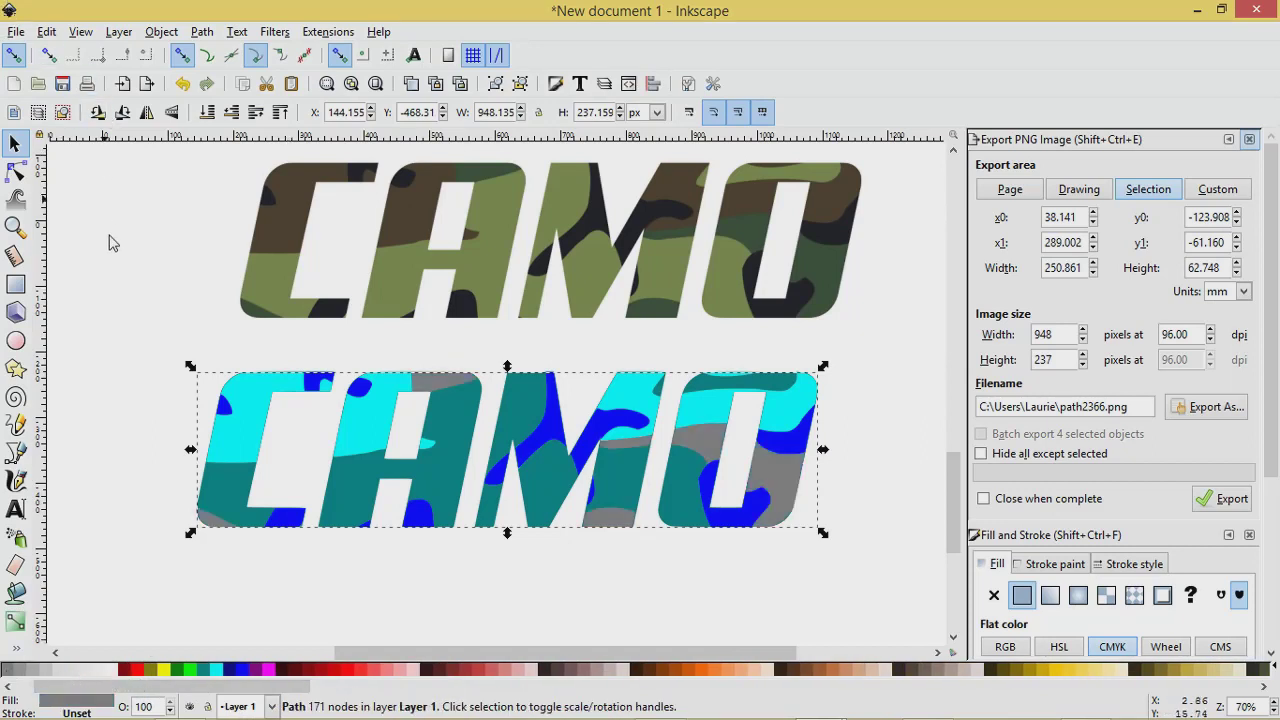